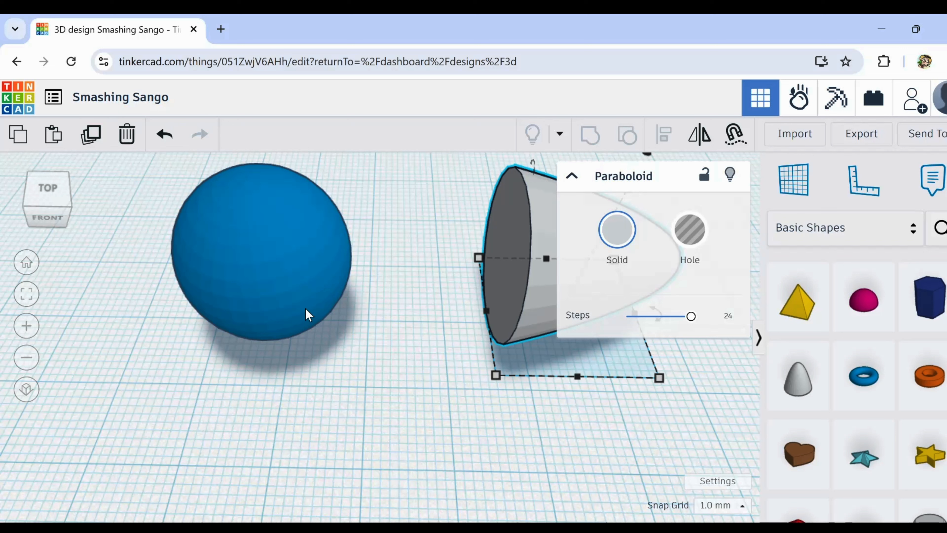
Step: Move the paraboloid so its wide end overlaps the sphere, and set the sphere's steps to 24
left_click_drag(508, 290, 262, 282)
right_click_drag(262, 281, 228, 366)
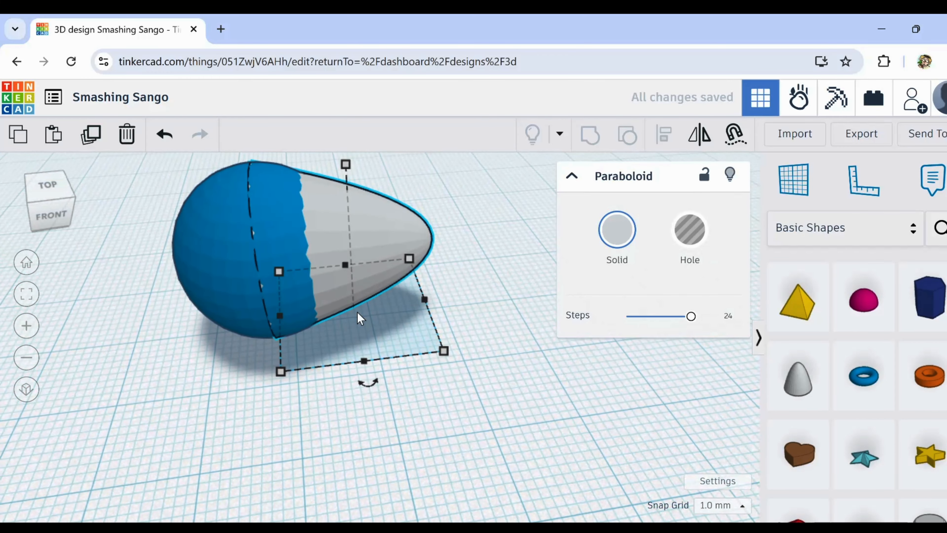
left_click(196, 228)
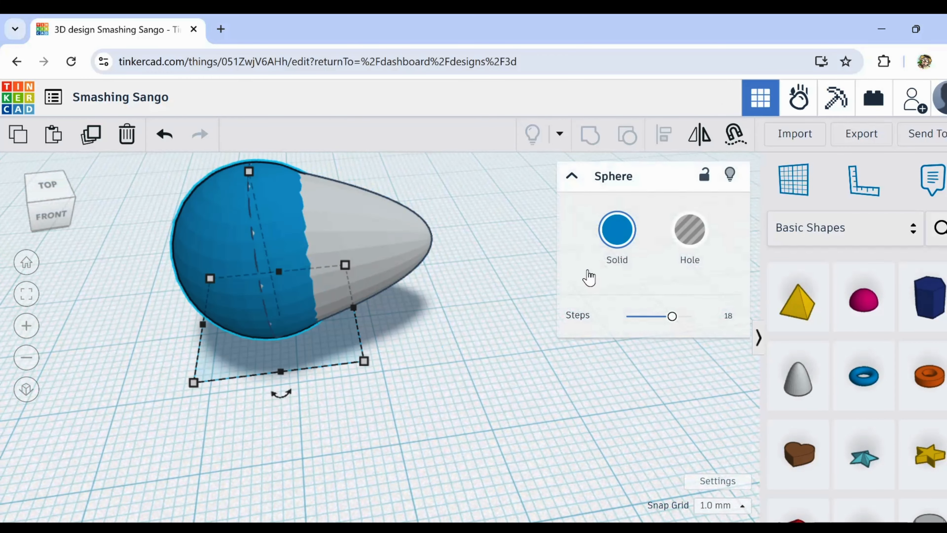
left_click_drag(673, 317, 722, 314)
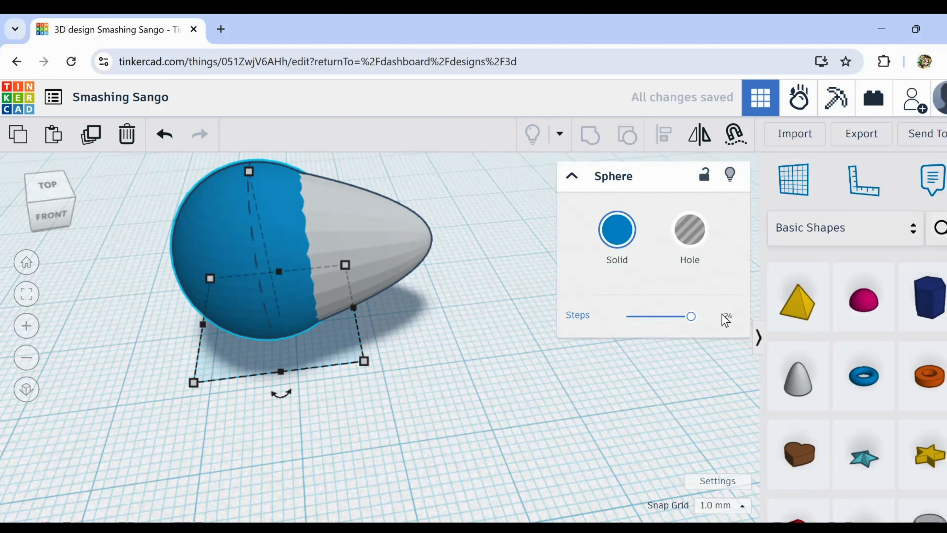
Step: Stretch the sphere slightly outward, away from the paraboloid's tip, with the snap grid at 0.1 mm
left_click(339, 220)
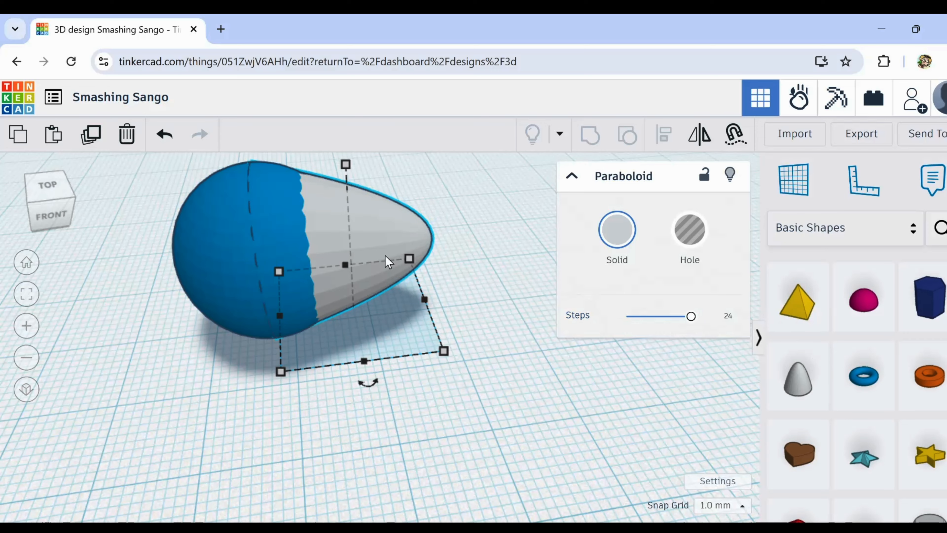
scroll(362, 252, "up", 5)
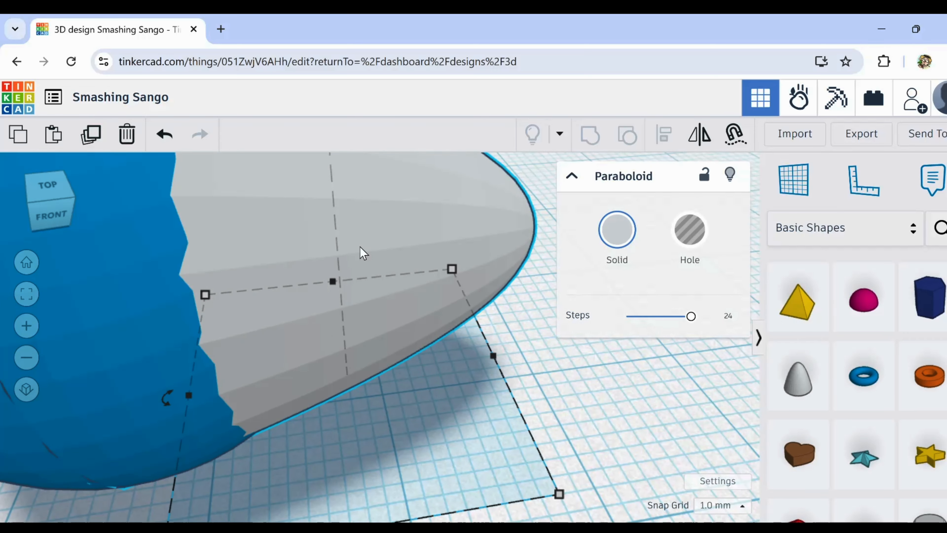
scroll(361, 249, "down", 8)
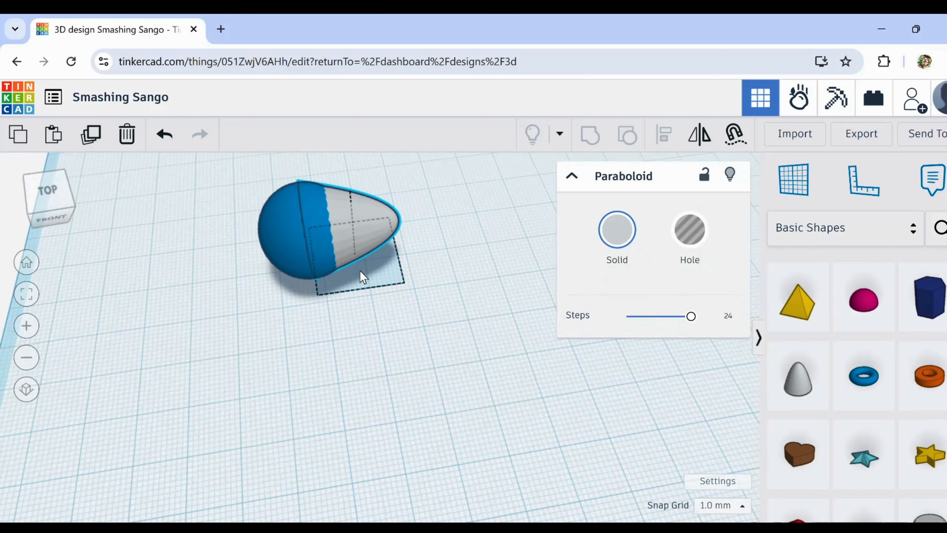
right_click_drag(359, 275, 354, 229)
left_click(303, 278)
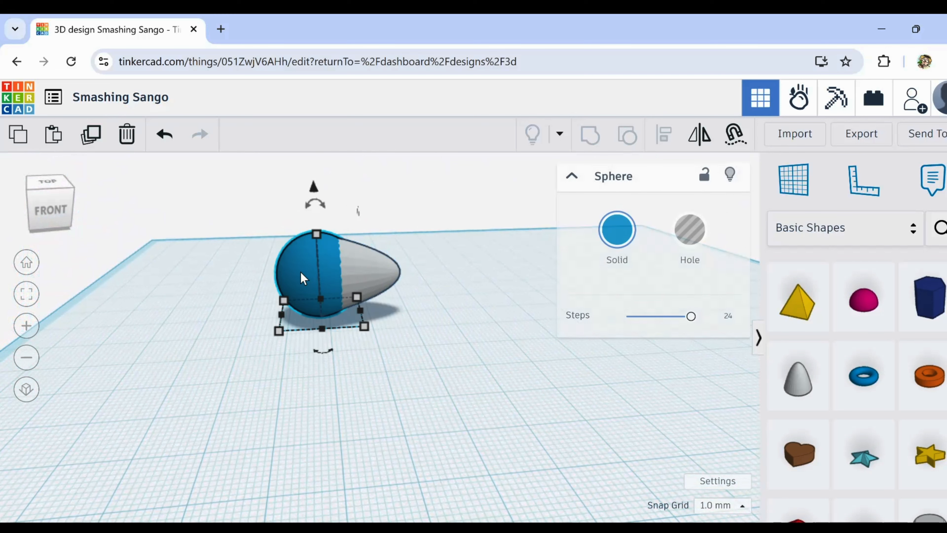
left_click_drag(282, 315, 267, 314)
right_click_drag(357, 209, 336, 317)
left_click_drag(260, 381, 259, 379)
left_click(454, 392)
right_click_drag(453, 391, 380, 302)
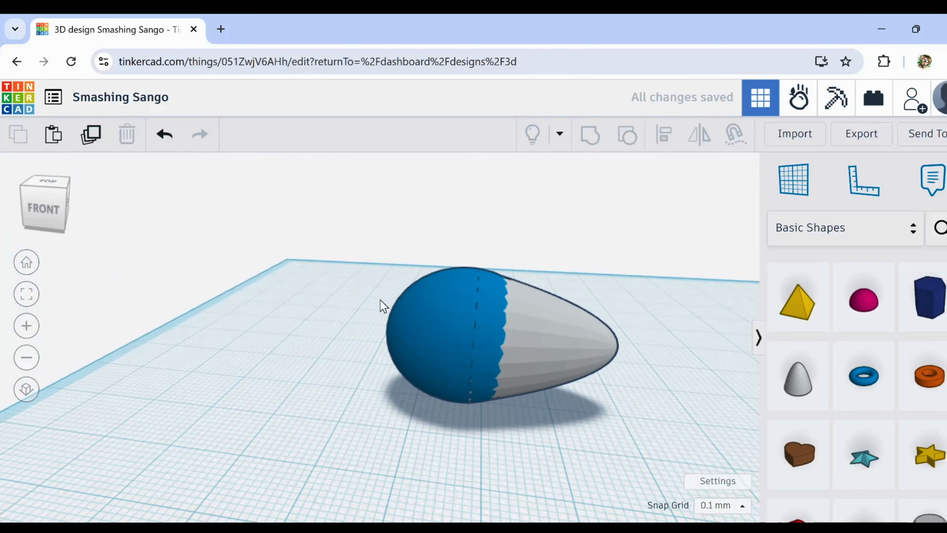
Step: Scale the sphere and paraboloid up together to about 97 mm long and 59 mm wide
left_click_drag(383, 249, 671, 444)
scroll(653, 427, "down", 3)
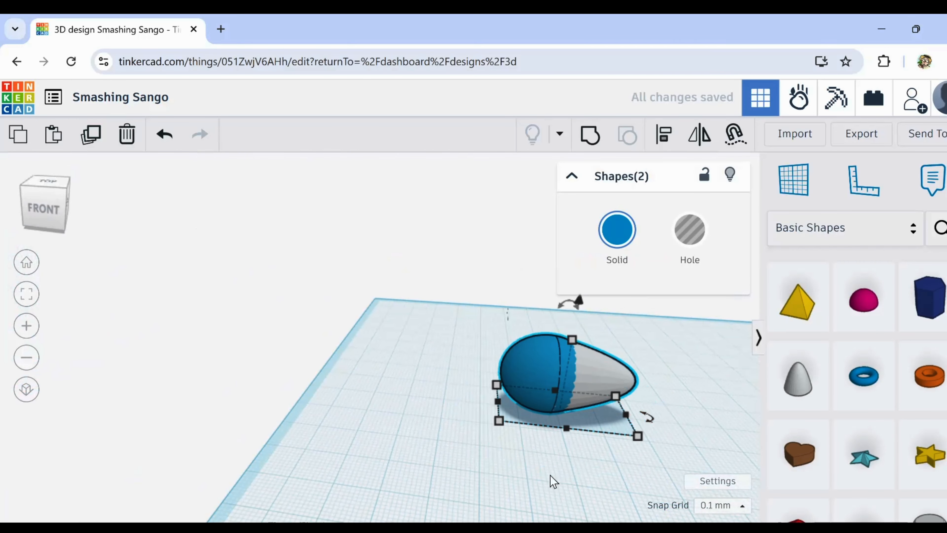
middle_click_drag(551, 476, 244, 419)
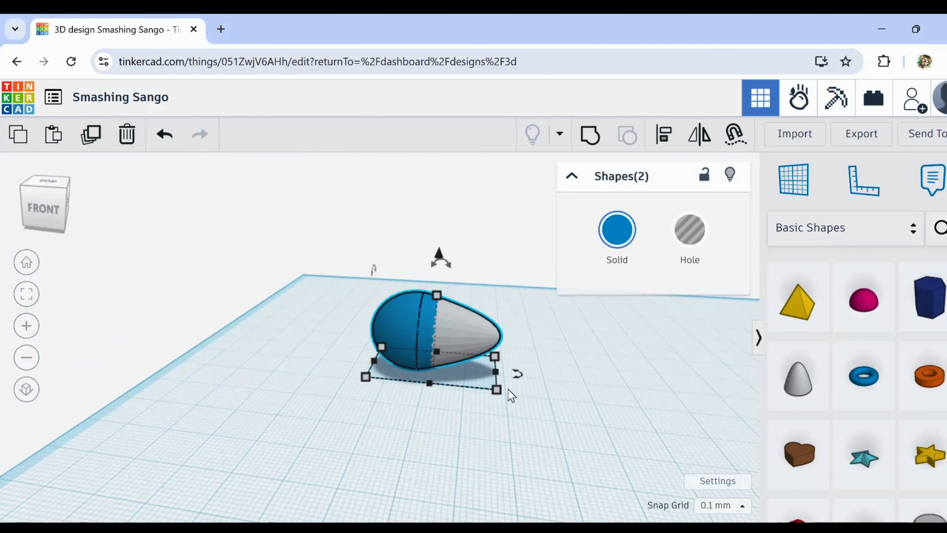
left_click_drag(497, 389, 698, 461)
scroll(424, 420, "down", 2)
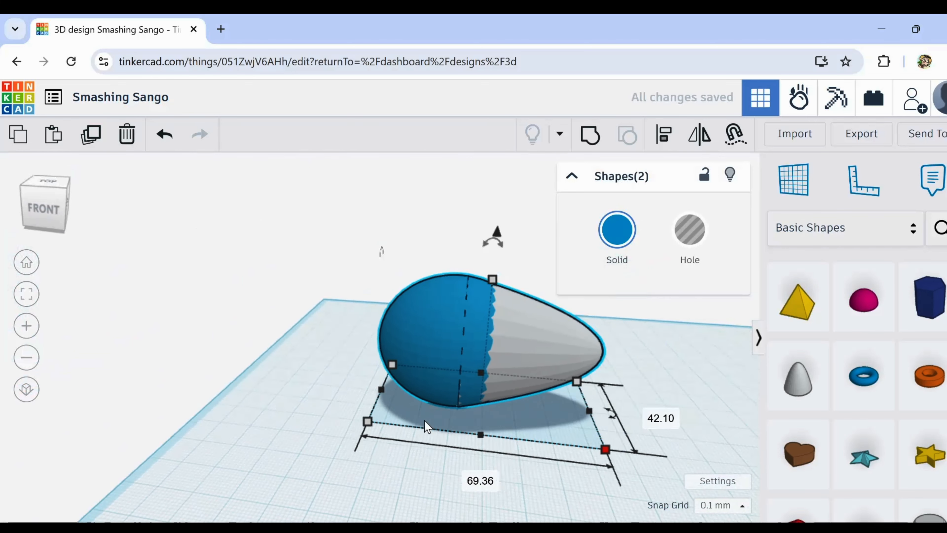
scroll(424, 422, "down", 3)
right_click_drag(341, 429, 400, 453)
middle_click_drag(400, 453, 366, 422)
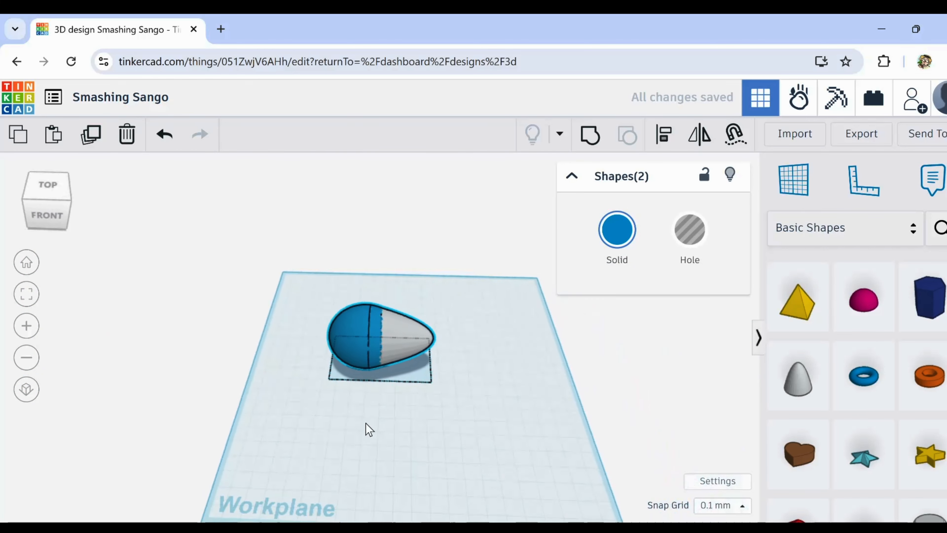
left_click_drag(416, 377, 458, 398)
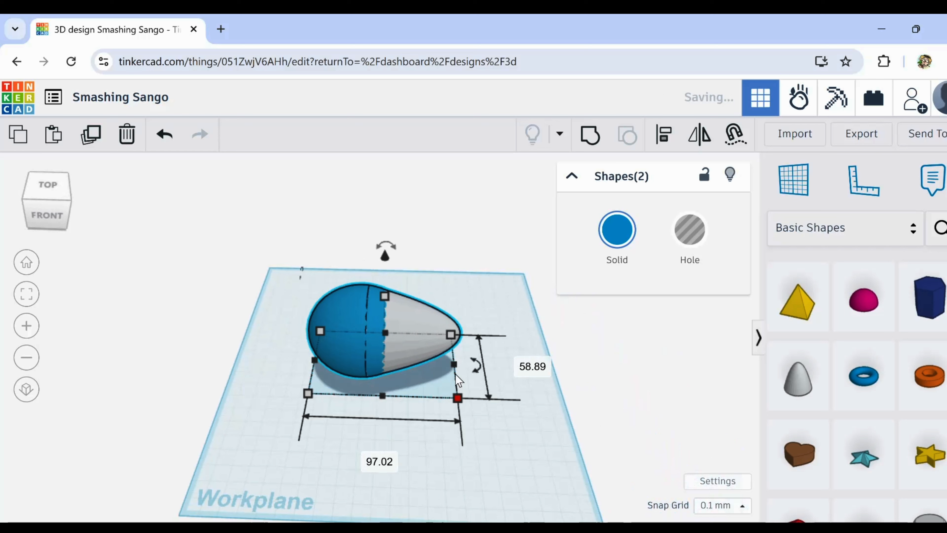
Step: Stretch the sphere and paraboloid together lengthwise to about 139 mm
left_click_drag(454, 365, 515, 373)
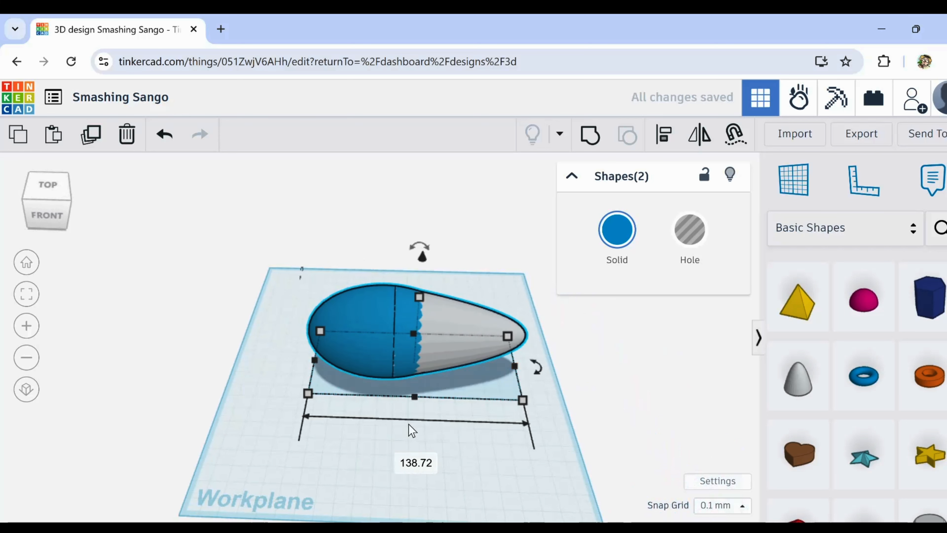
left_click(393, 465)
right_click_drag(393, 466, 515, 416)
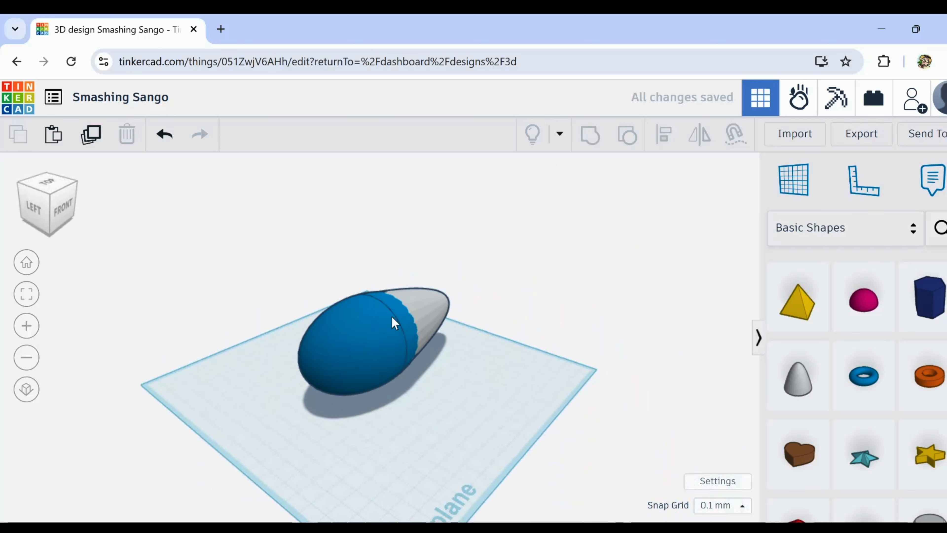
right_click_drag(461, 352, 351, 414)
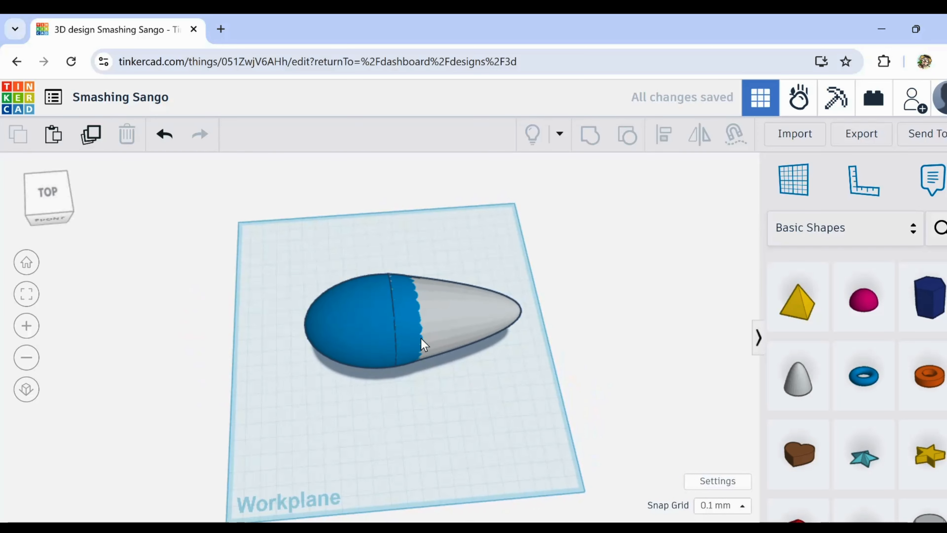
Step: Widen the sphere and paraboloid together slightly, keeping their length
left_click_drag(344, 246, 469, 402)
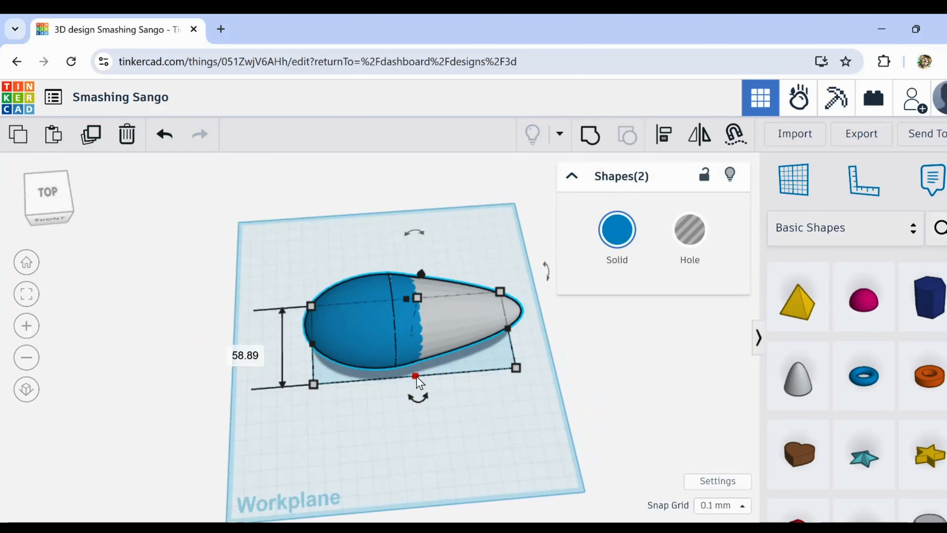
left_click_drag(416, 376, 417, 406)
left_click(386, 446)
right_click_drag(386, 446, 396, 355)
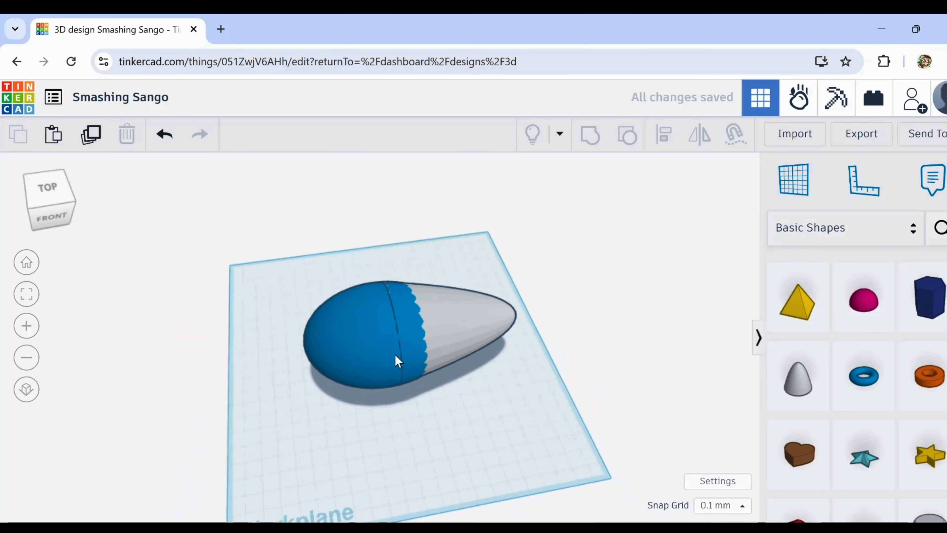
right_click_drag(409, 436, 357, 421)
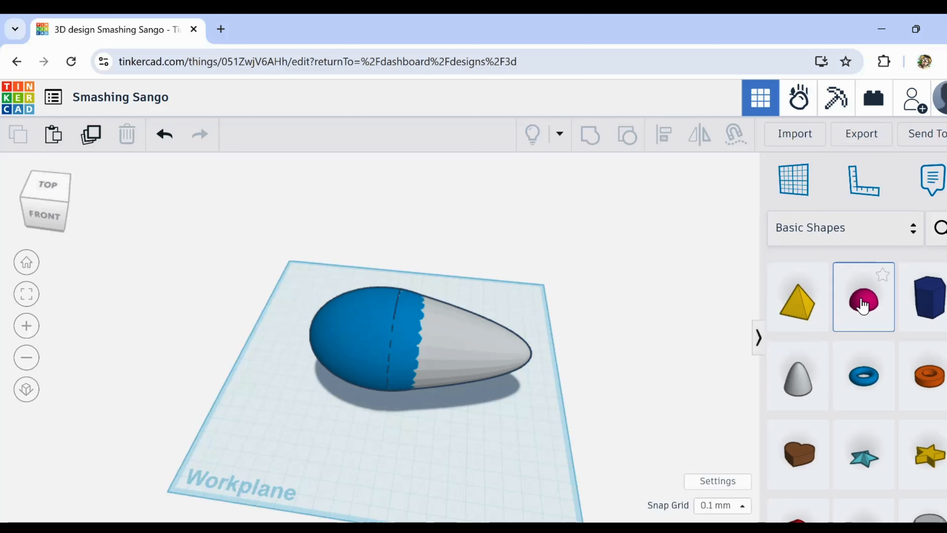
Step: Try building a flattened form from a half sphere about 6.5 mm high and a copy placed 6.5 mm below it
left_click_drag(865, 299, 252, 415)
right_click_drag(351, 444, 323, 410)
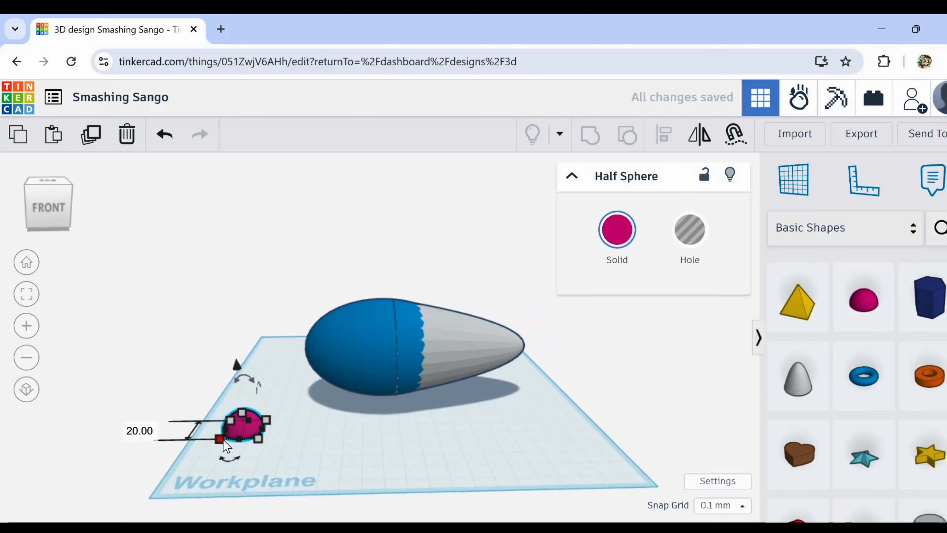
scroll(225, 446, "up", 5)
left_click_drag(247, 386, 253, 397)
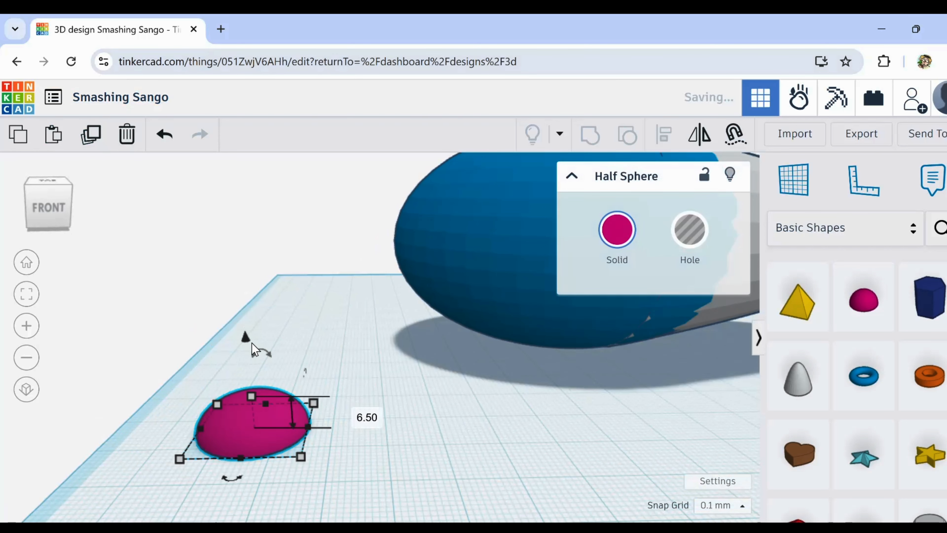
left_click_drag(253, 344, 275, 432)
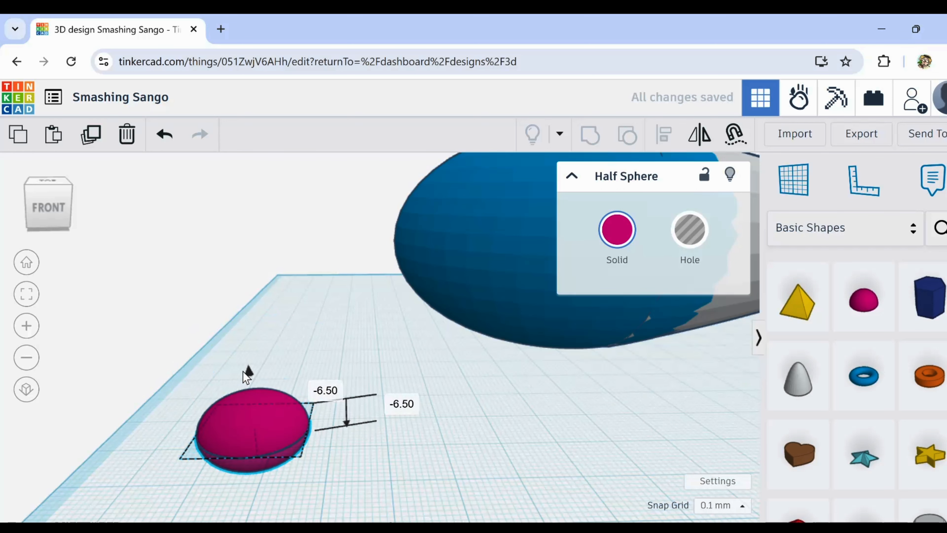
Step: Scale the two stacked half spheres together to about 46.9 by 46.9 mm and delete them both
left_click(387, 508)
right_click_drag(387, 508, 226, 454)
left_click_drag(216, 328, 295, 440)
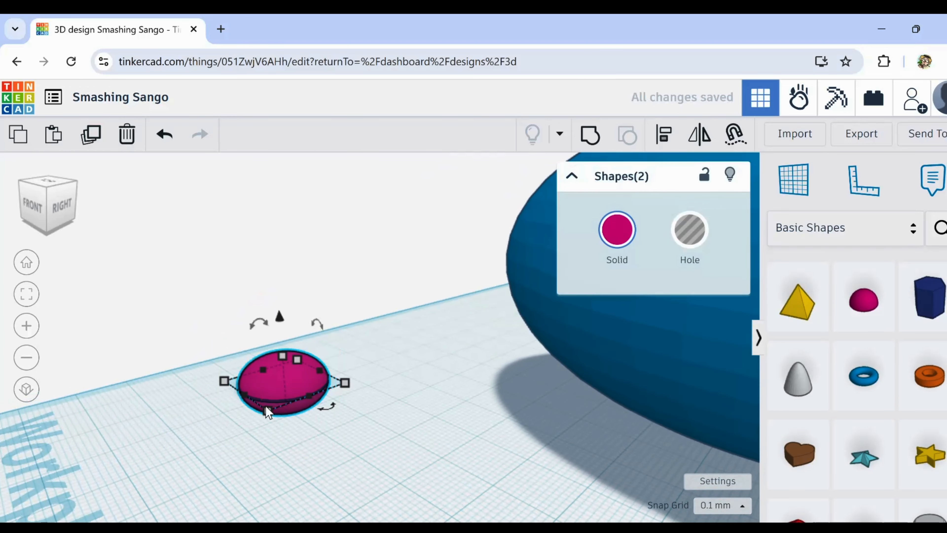
left_click_drag(268, 410, 279, 463)
scroll(442, 481, "down", 6)
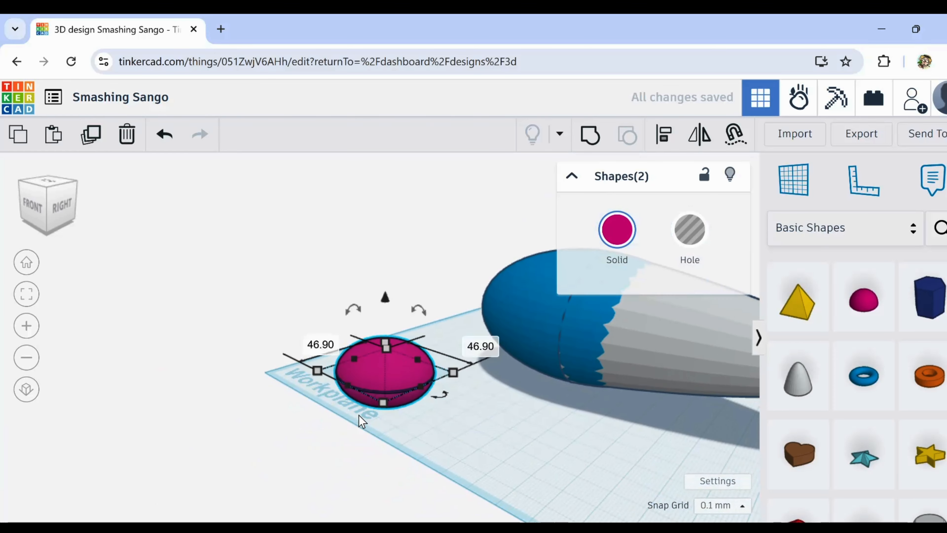
right_click_drag(328, 399, 385, 423)
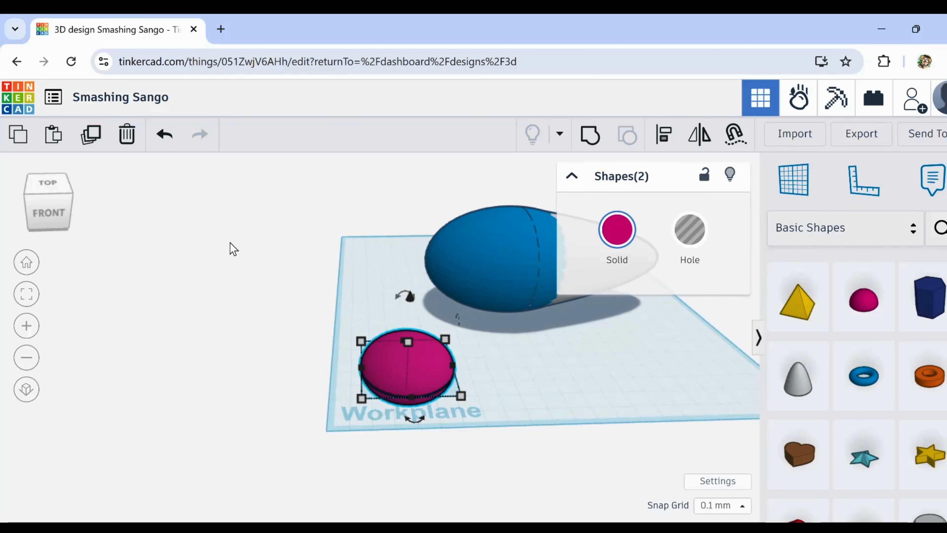
left_click(126, 136)
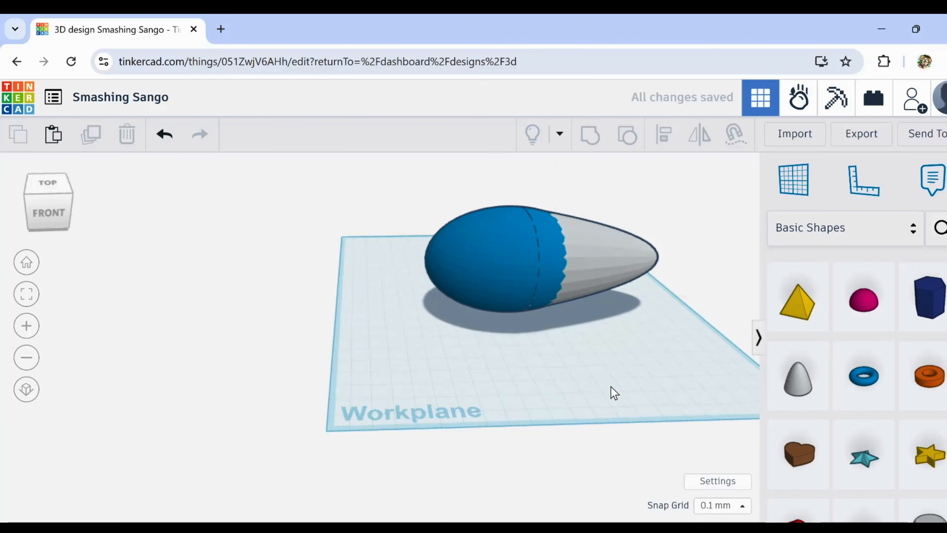
Step: Group the sphere and paraboloid into a single teardrop-shaped solid
right_click_drag(610, 386, 359, 382)
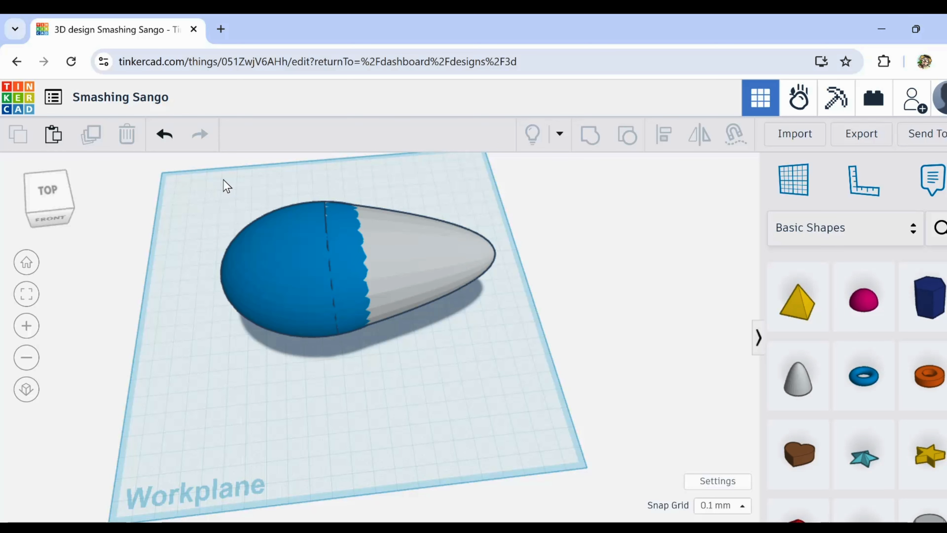
right_click_drag(230, 375, 264, 393)
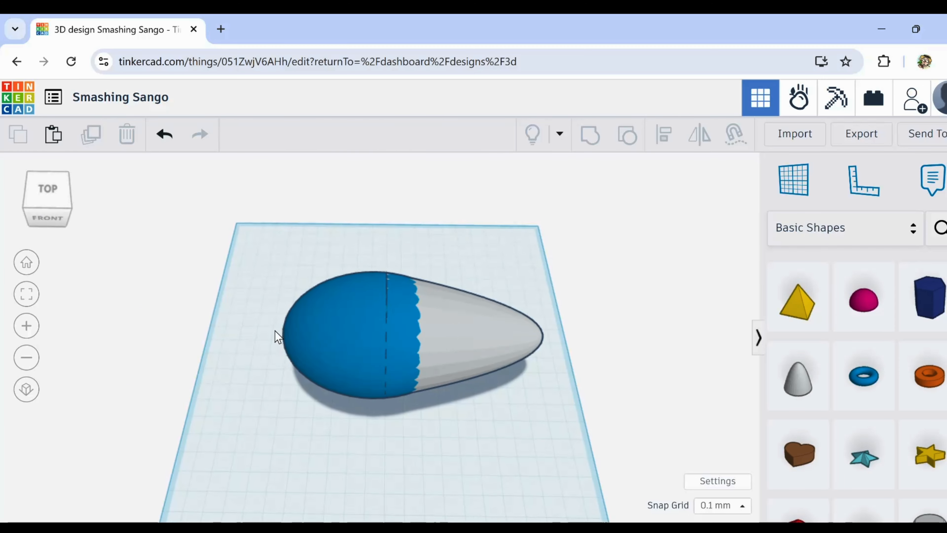
left_click_drag(264, 253, 566, 407)
mouse_move(460, 455)
right_mouse_down()
mouse_move(508, 438)
mouse_move(611, 429)
mouse_move(630, 410)
mouse_move(530, 418)
mouse_move(459, 449)
right_mouse_up()
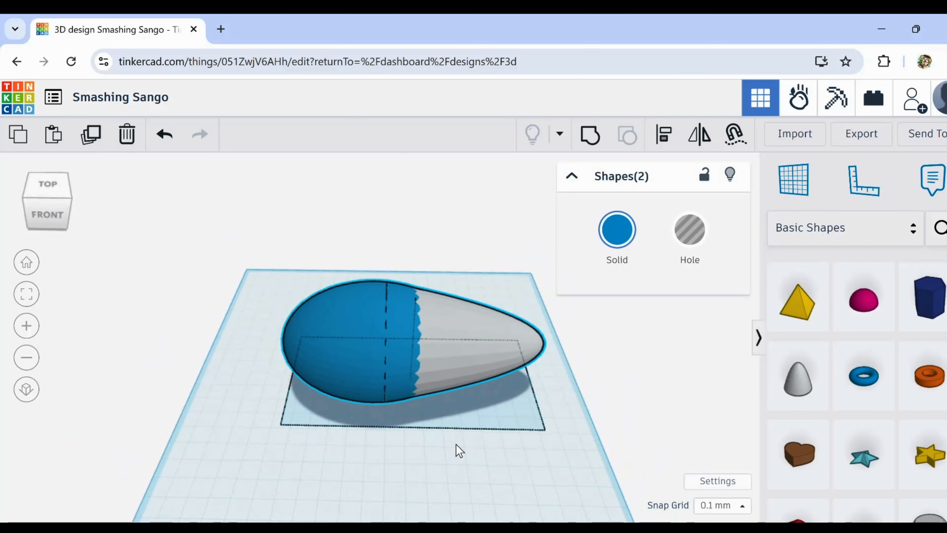
left_click(592, 143)
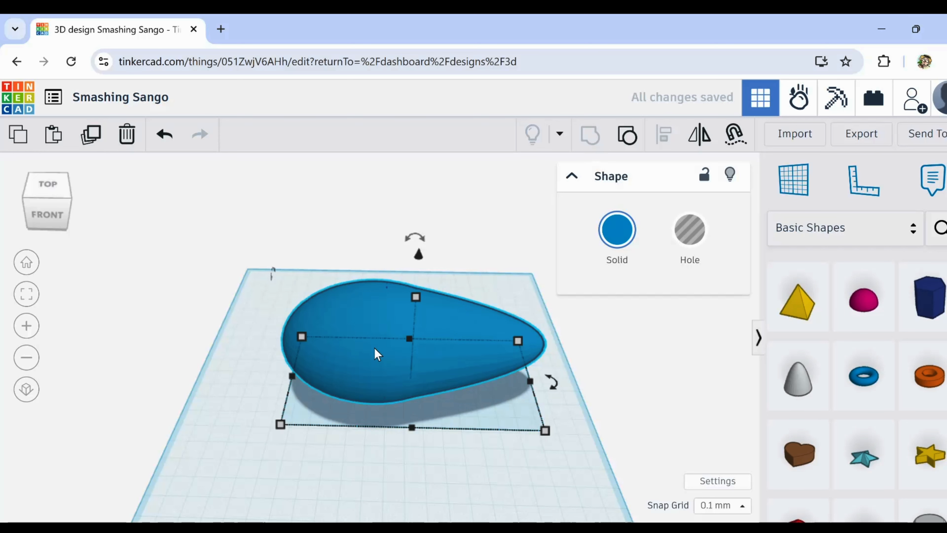
scroll(372, 334, "up", 3)
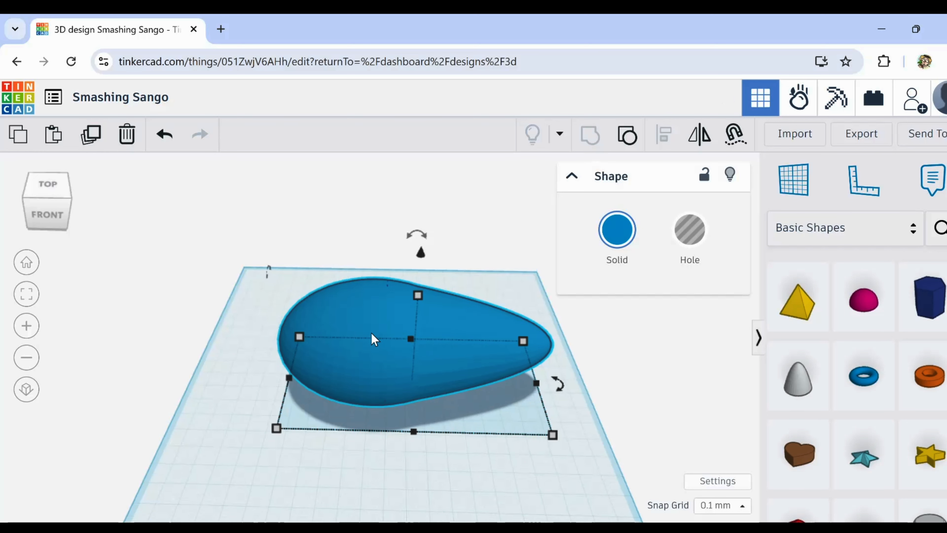
scroll(372, 337, "down", 4)
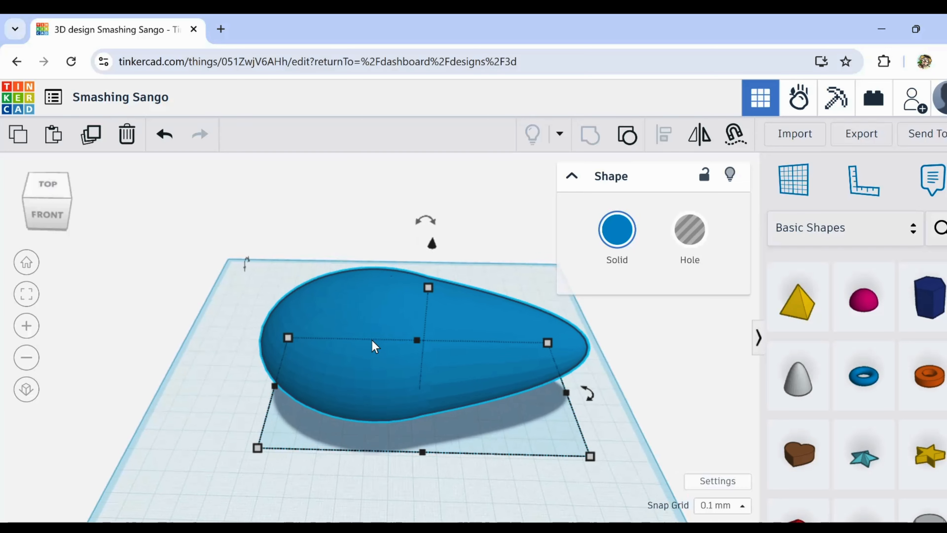
Step: Resize the grouped teardrop body to about 157.8 mm long and 91.4 mm wide
mouse_move(492, 384)
right_mouse_down()
mouse_move(451, 470)
mouse_move(490, 417)
mouse_move(493, 374)
mouse_move(467, 351)
mouse_move(307, 426)
mouse_move(317, 461)
mouse_move(406, 451)
mouse_move(476, 388)
right_mouse_up()
left_click_drag(404, 323, 407, 331)
right_click_drag(404, 448, 434, 435)
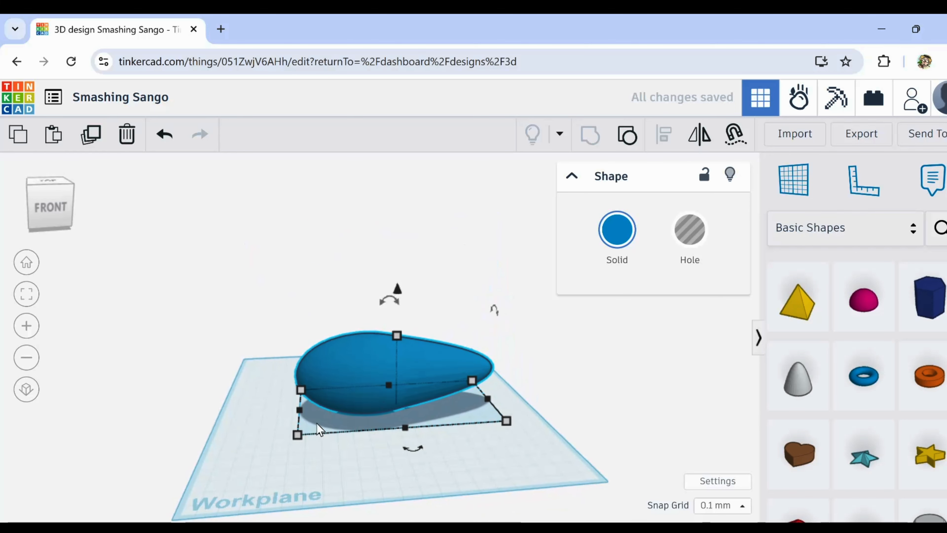
mouse_move(297, 436)
left_click_drag(297, 437, 262, 457)
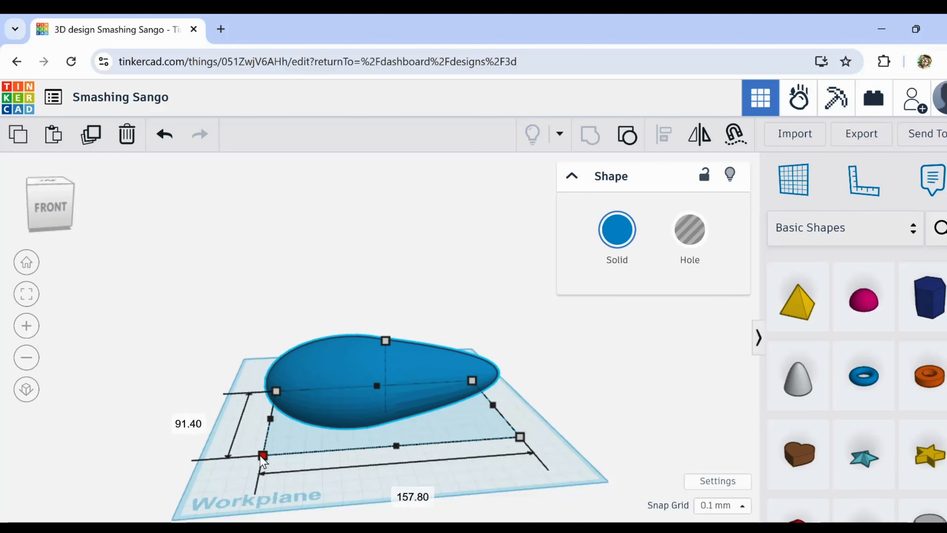
right_click_drag(225, 275, 199, 225)
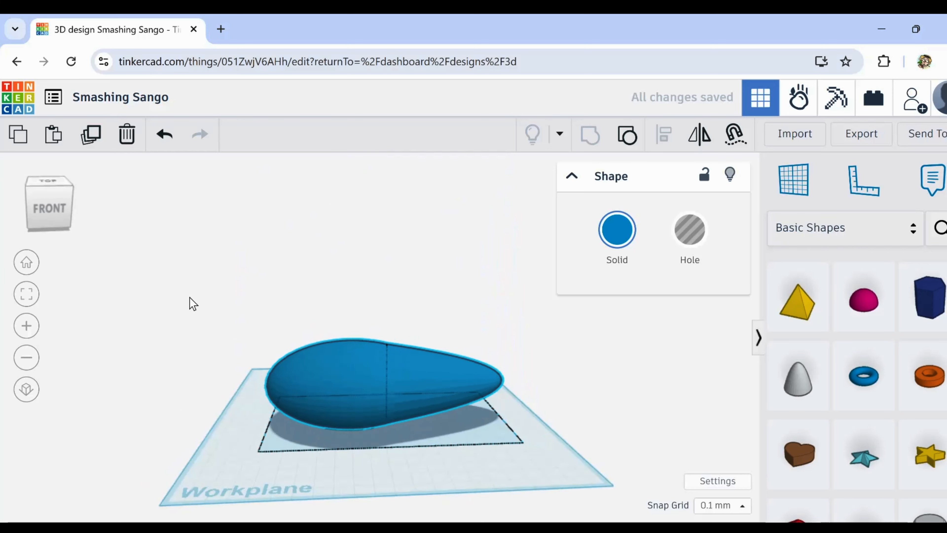
Step: Duplicate the teardrop body in place as a hole scaled down to about 151.6 by 87.8 mm
right_click_drag(191, 299, 286, 311)
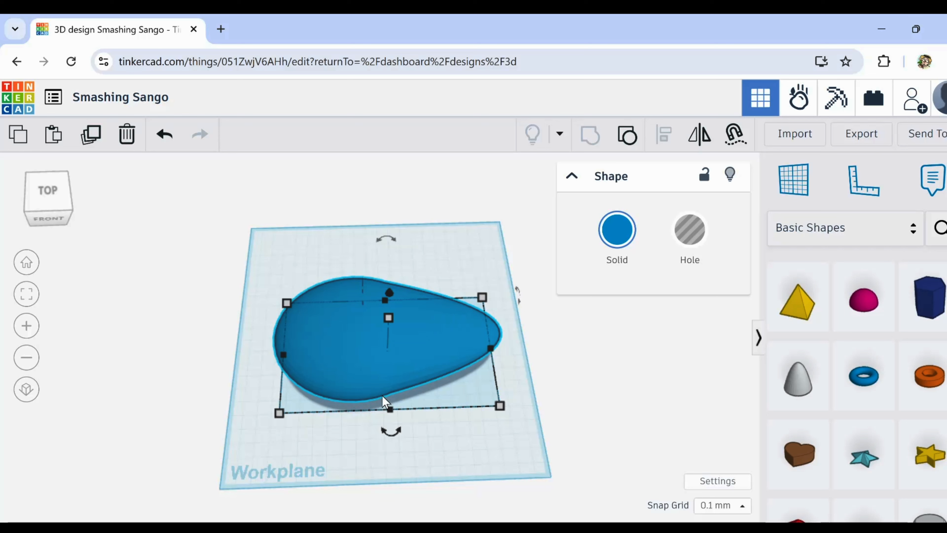
right_click_drag(368, 409, 359, 367)
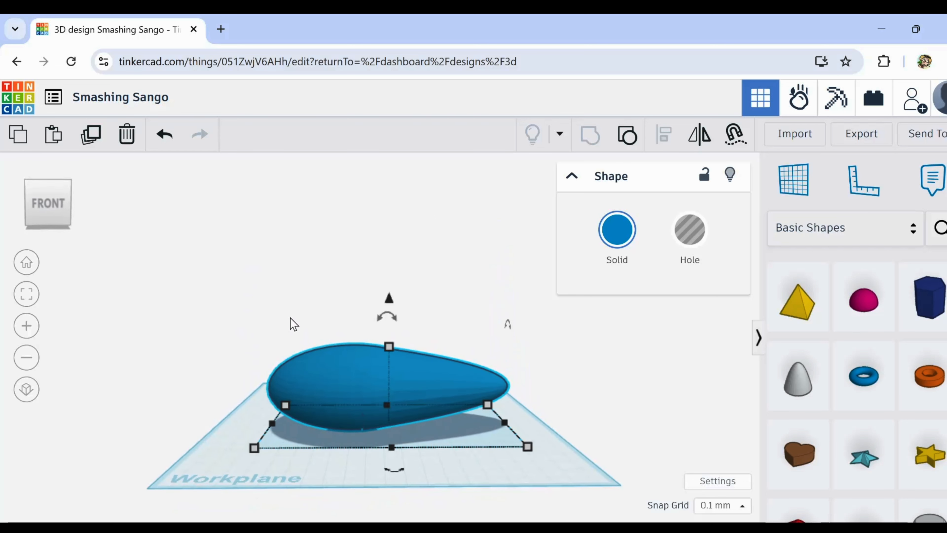
left_click(89, 135)
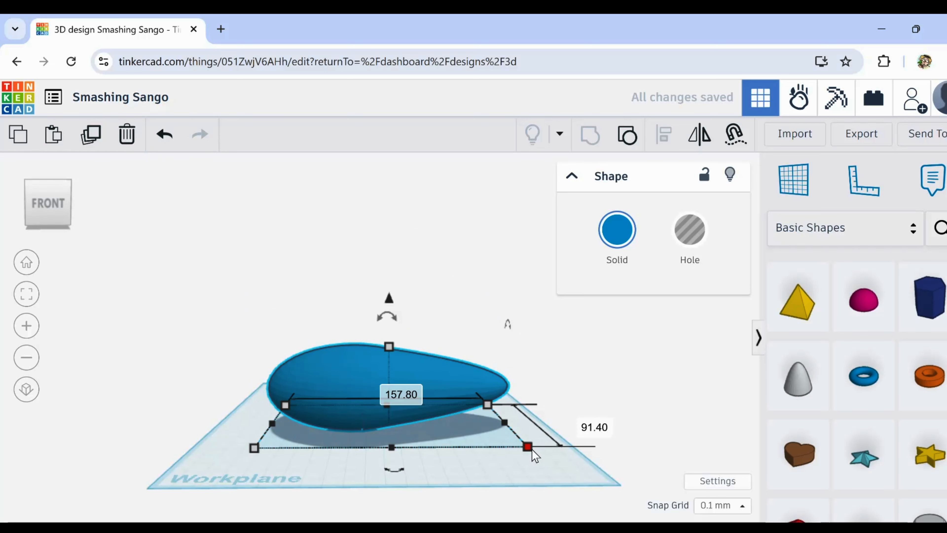
left_click_drag(528, 447, 515, 439)
left_click(685, 238)
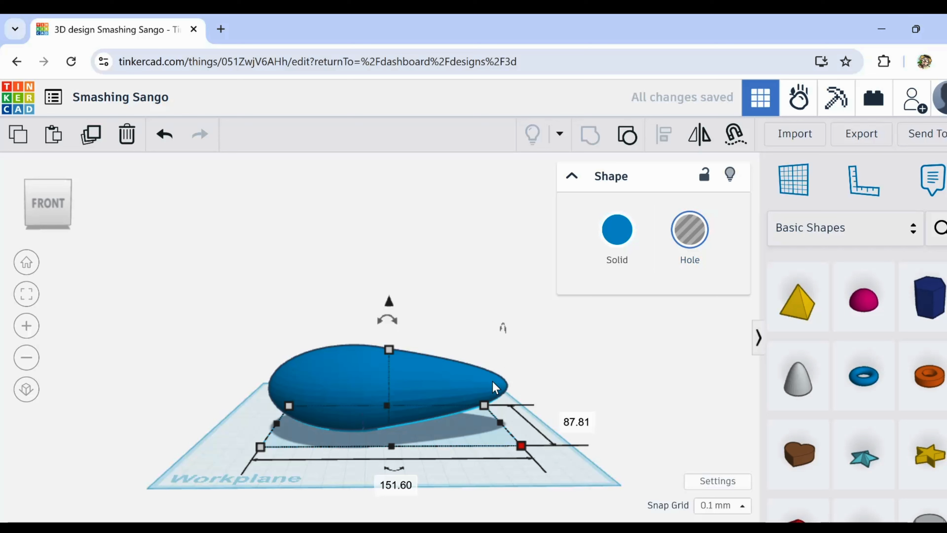
Step: Make the outer teardrop body transparent so the smaller hole inside it can be seen
left_click_drag(498, 374, 497, 381)
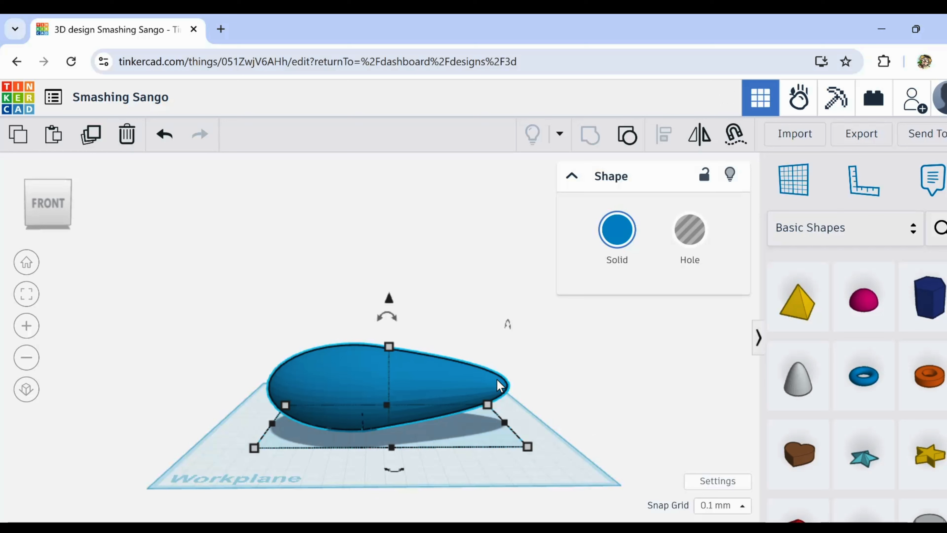
right_click_drag(546, 381, 549, 401)
scroll(445, 384, "up", 5)
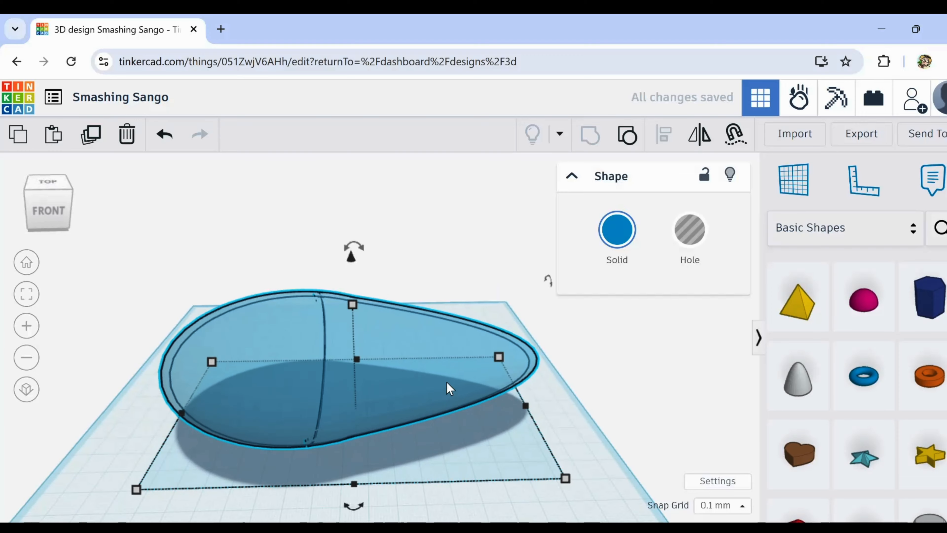
right_click_drag(447, 382, 457, 359)
scroll(457, 348, "up", 3)
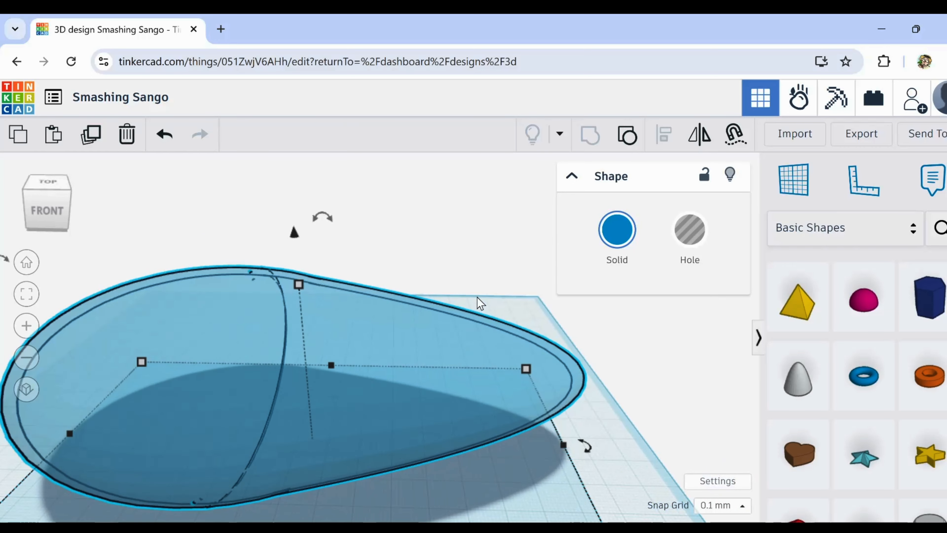
scroll(430, 365, "down", 1)
scroll(431, 365, "up", 3)
scroll(430, 365, "down", 3)
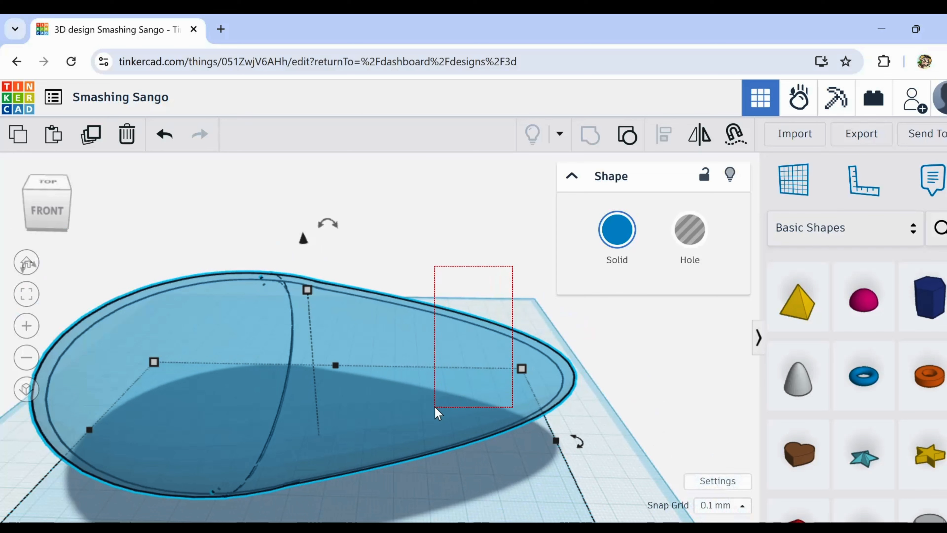
Step: Select the inner teardrop hole and scale it down to about 138.5 by 80.2 mm
left_click_drag(435, 407, 435, 406)
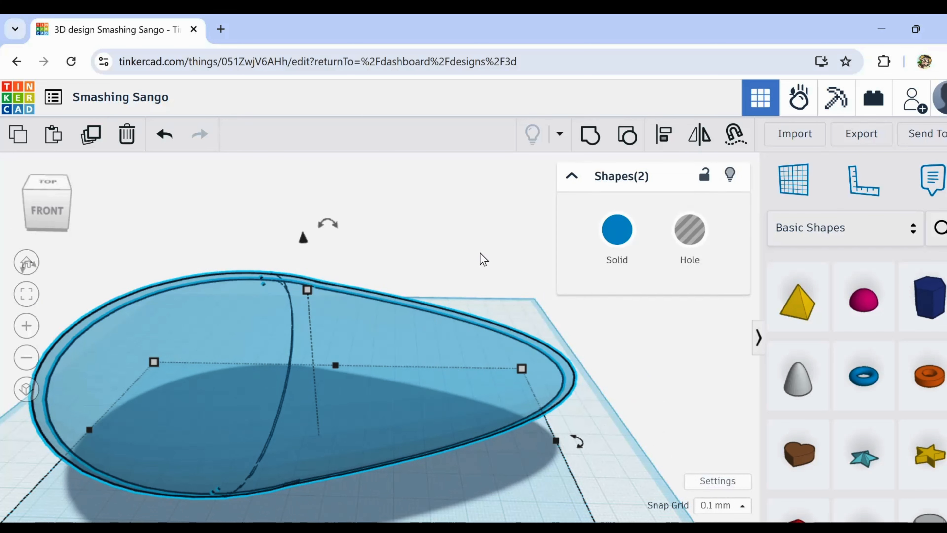
left_click(483, 259)
left_click_drag(468, 335, 469, 347)
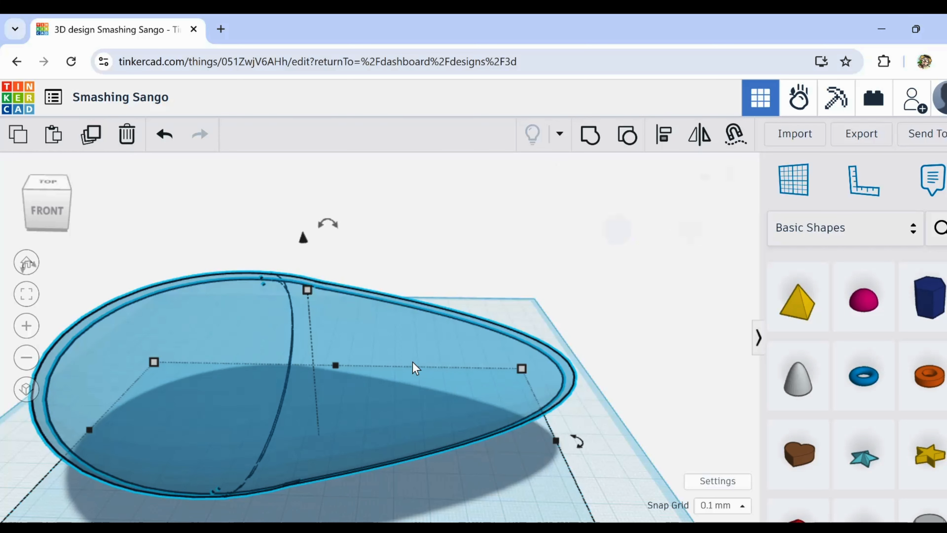
left_click(572, 377)
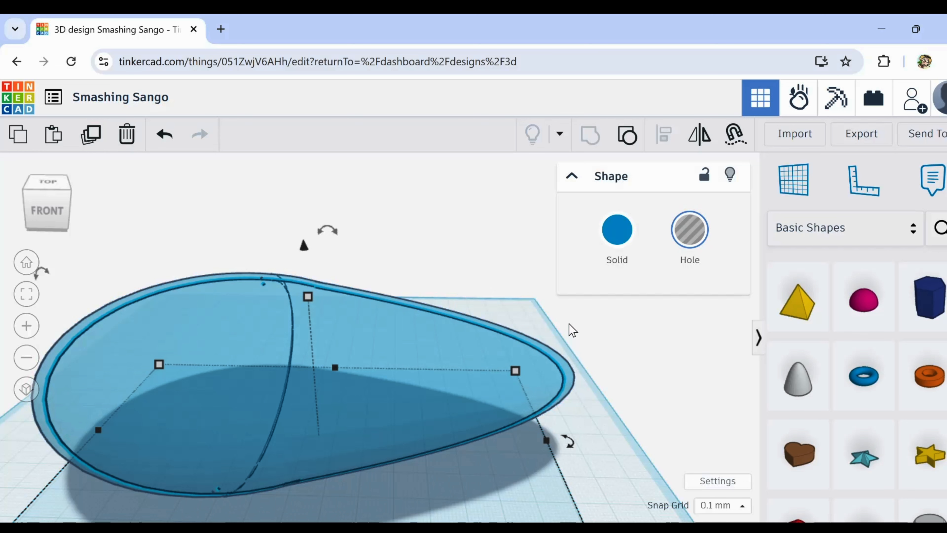
scroll(406, 394, "down", 1)
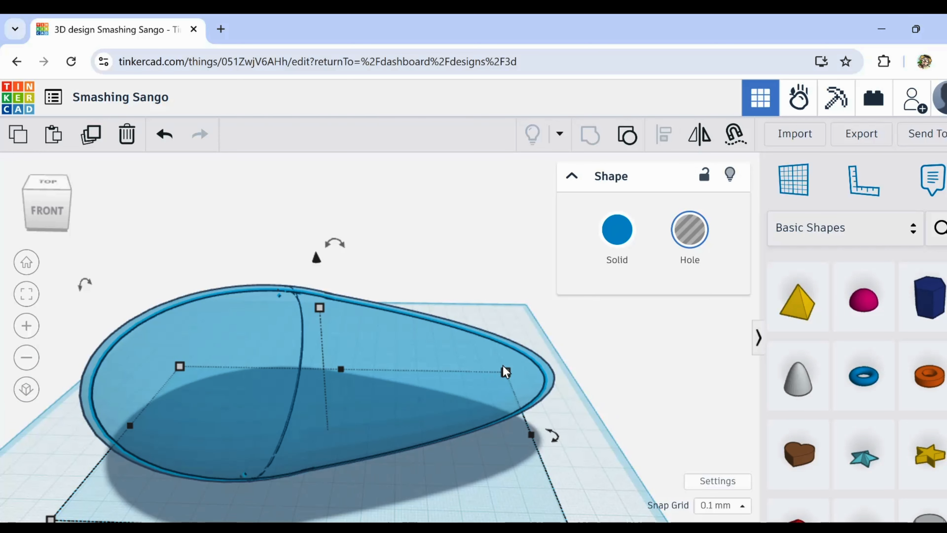
mouse_move(506, 371)
left_click_drag(504, 373, 478, 382)
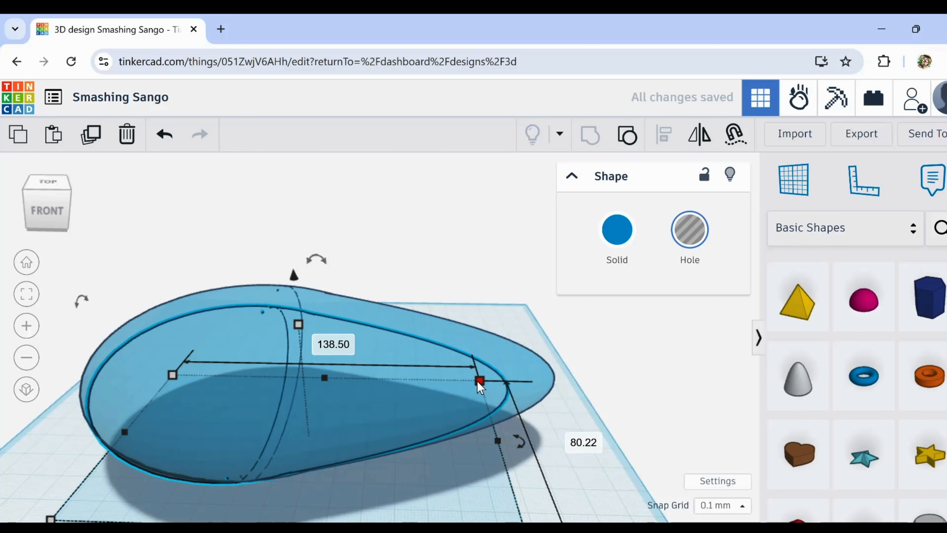
Step: Nudge the inner hole toward the body's tip and then backward to even out the wall around it
key("Right")
key("Right")
key("Right")
key("Right")
key("Right")
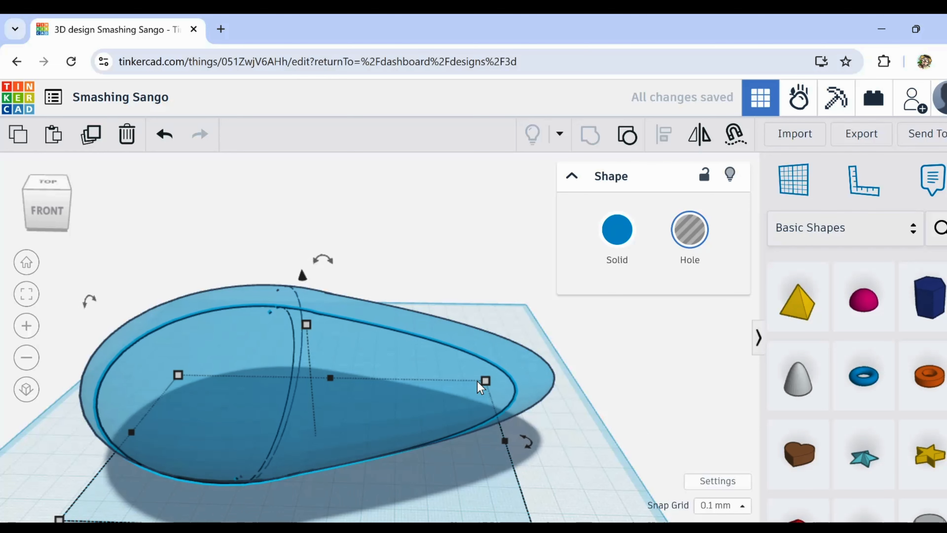
key("Up")
key("Up")
key("Up")
key("Up")
key("Up")
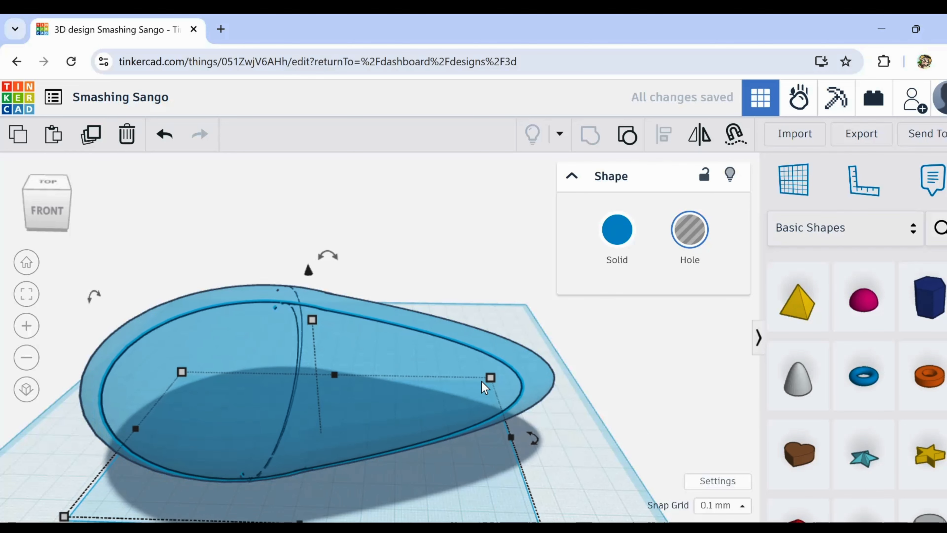
Step: Reduce the inner hole's height slightly to leave more wall thickness above and below it
right_click_drag(445, 447, 424, 431)
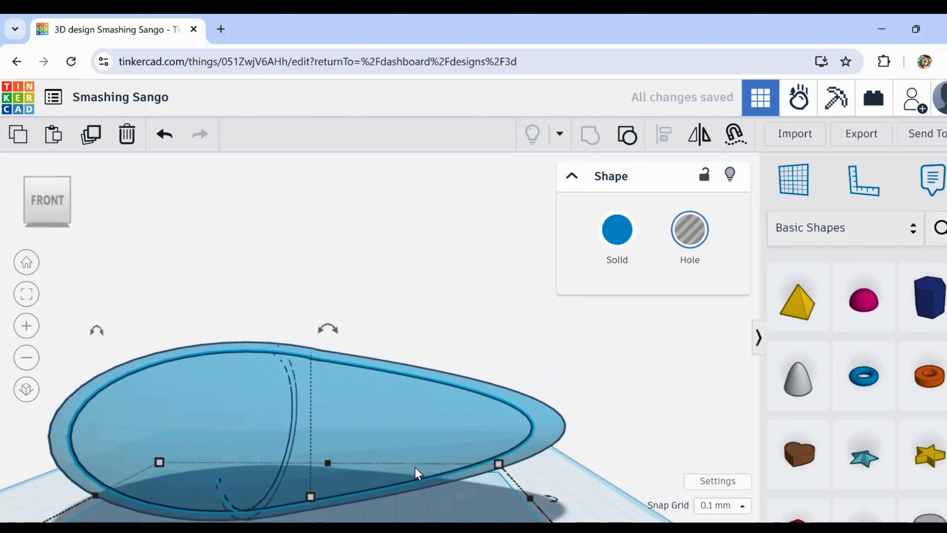
mouse_move(424, 495)
right_mouse_down()
mouse_move(355, 505)
mouse_move(433, 498)
right_mouse_up()
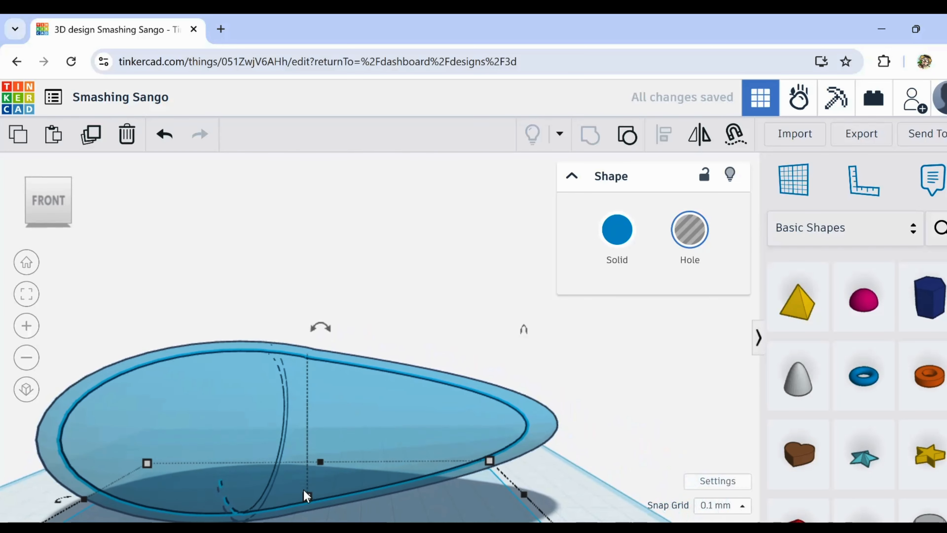
left_click_drag(307, 494, 308, 490)
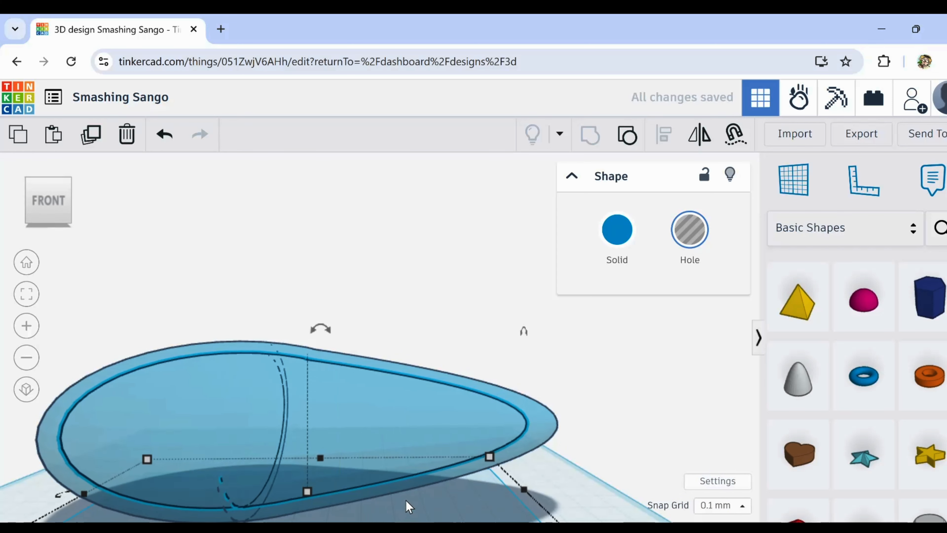
Step: Align the inner hole and the outer body on their common centre across the body's width
scroll(411, 504, "down", 3)
middle_click_drag(488, 485, 464, 489)
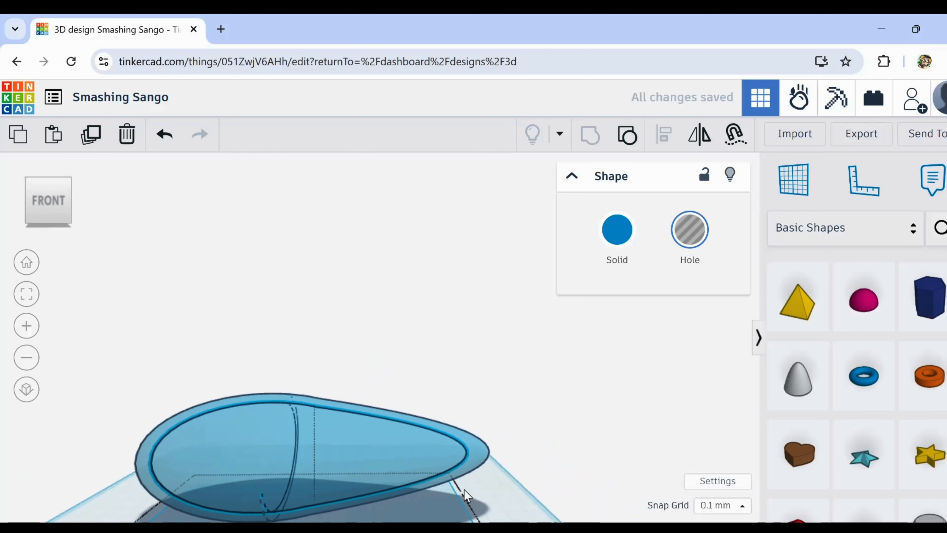
right_click_drag(393, 502, 372, 268)
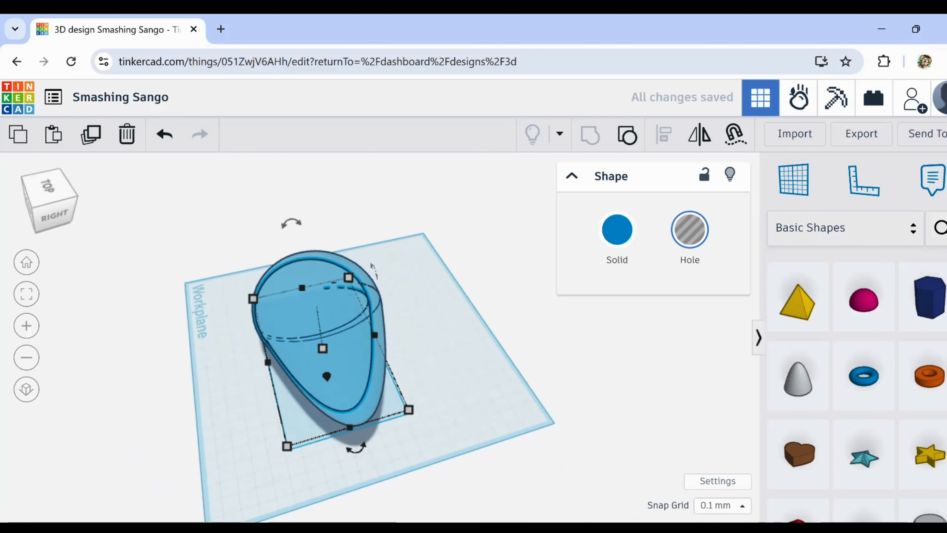
left_click_drag(234, 356, 391, 453)
left_click(664, 136)
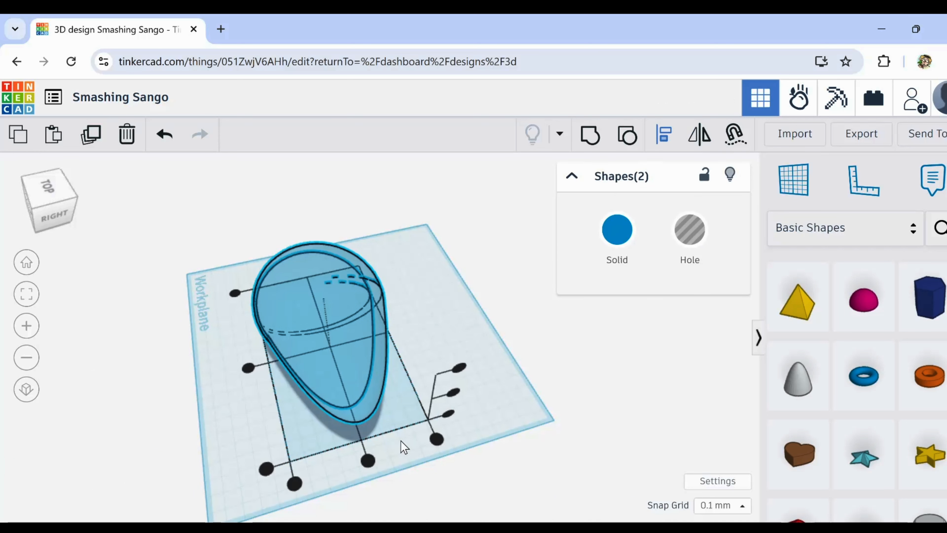
left_click(368, 460)
left_click(211, 414)
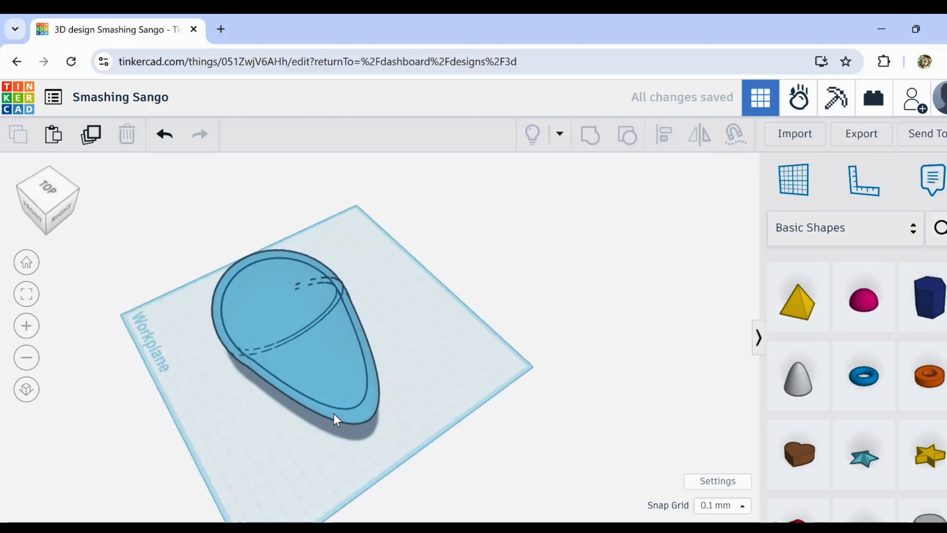
Step: Check the hole's position from several sides and make the outer teardrop body opaque again
right_click_drag(335, 417, 377, 438)
right_click_drag(414, 463, 314, 425)
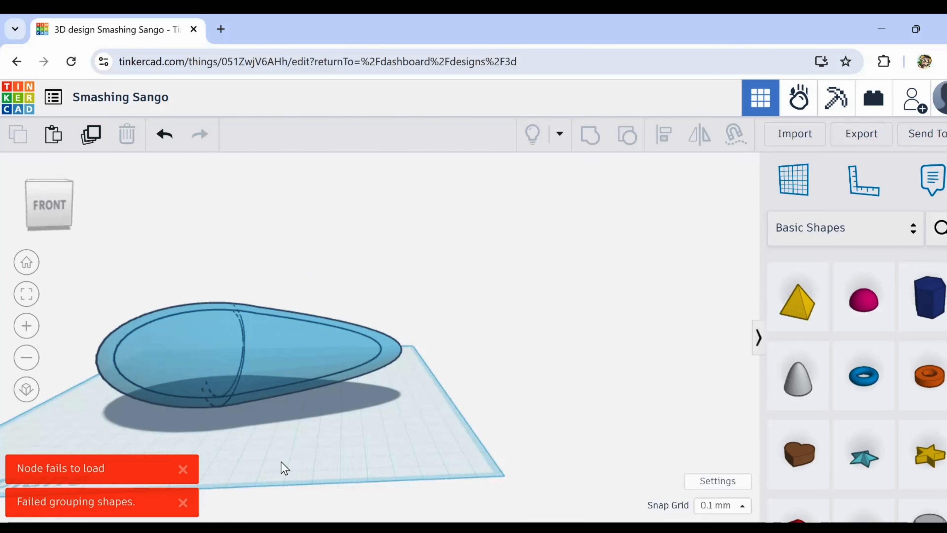
right_click_drag(281, 463, 462, 448)
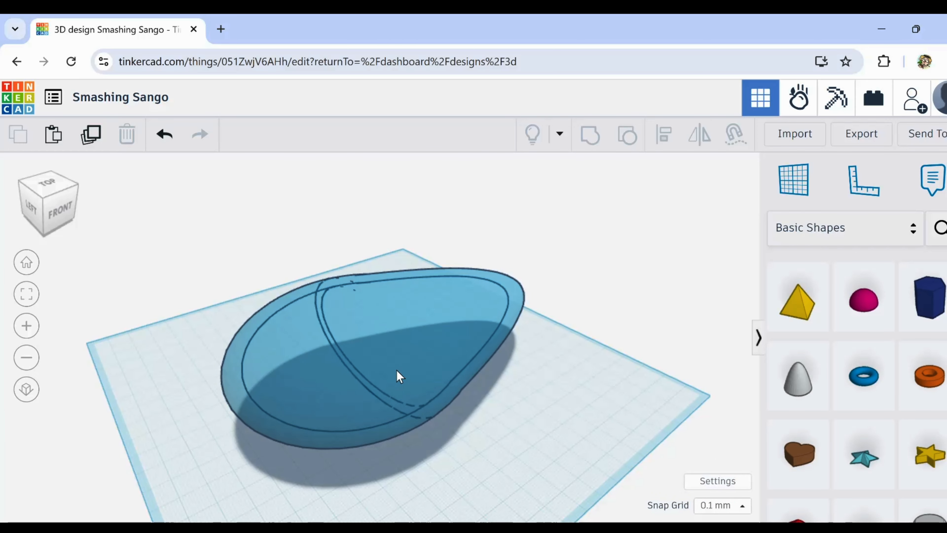
right_click_drag(455, 407, 355, 465)
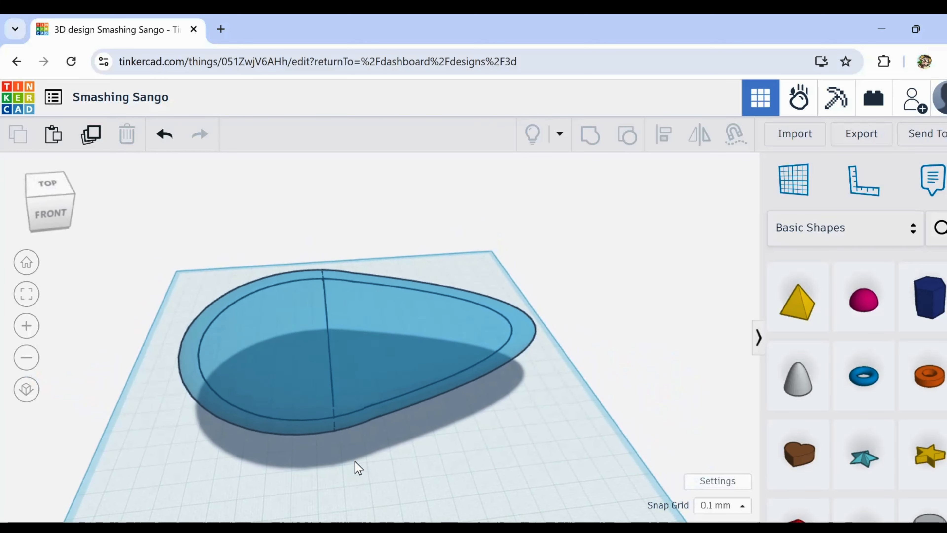
left_click(522, 334)
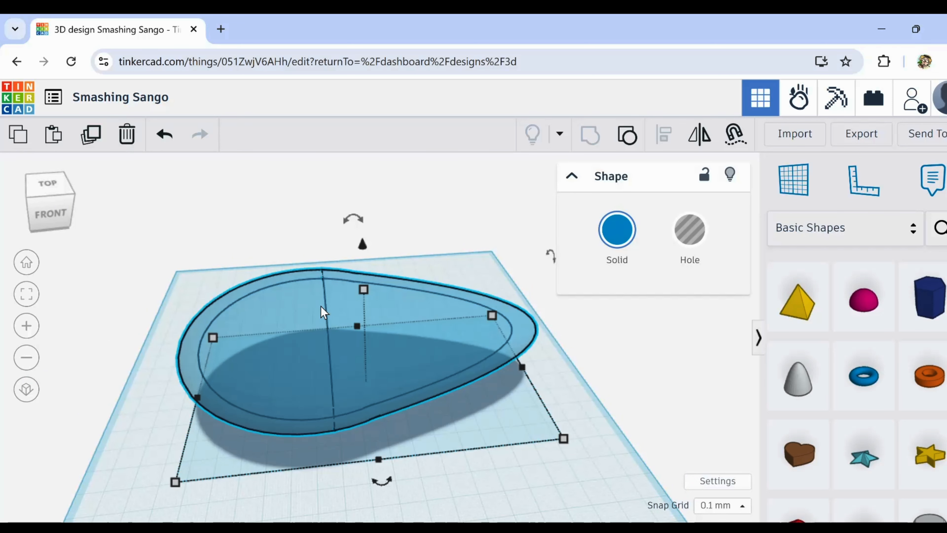
left_click(325, 328)
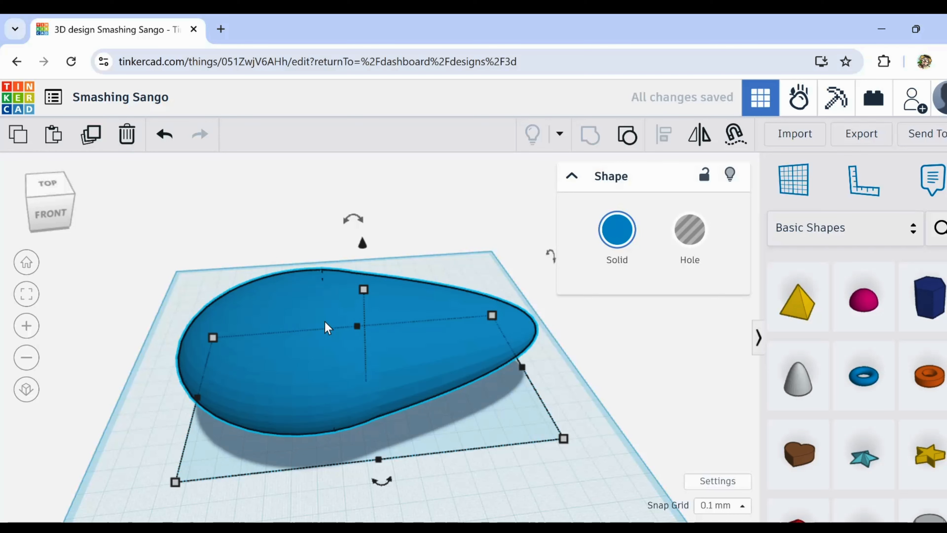
Step: Place a sphere on the side surface of the teardrop body, near its wide end
right_click_drag(317, 509, 466, 474)
middle_click_drag(465, 474, 356, 487)
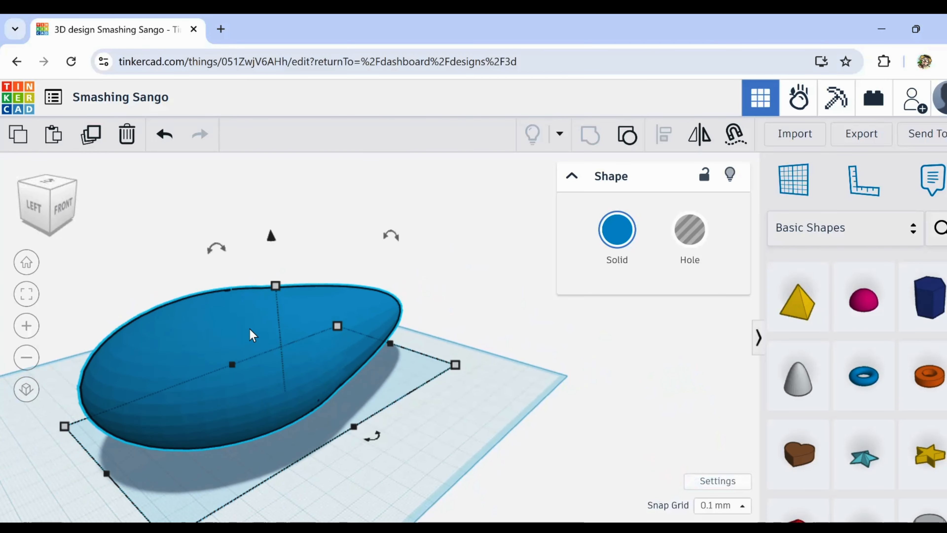
right_click_drag(292, 386, 425, 423)
middle_click_drag(425, 423, 361, 360)
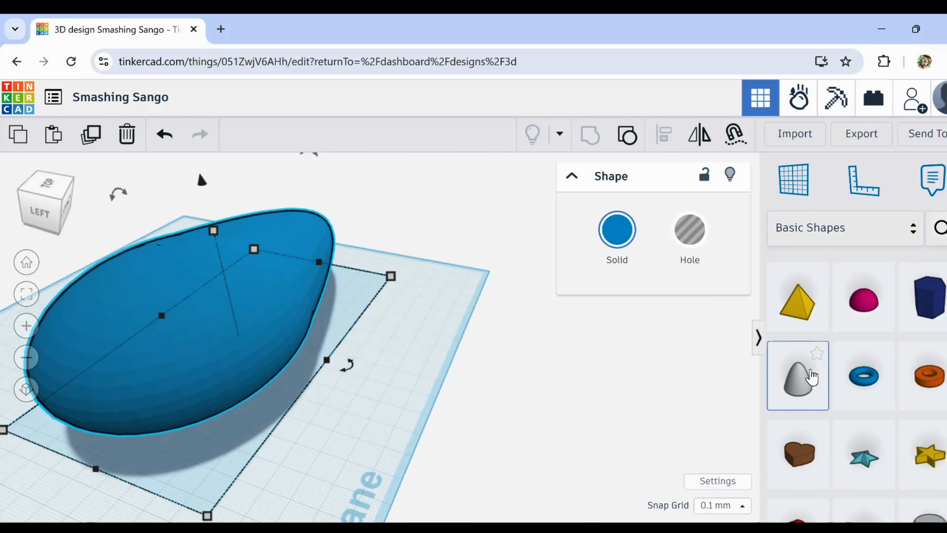
scroll(814, 376, "up", 8)
left_click_drag(865, 364, 287, 331)
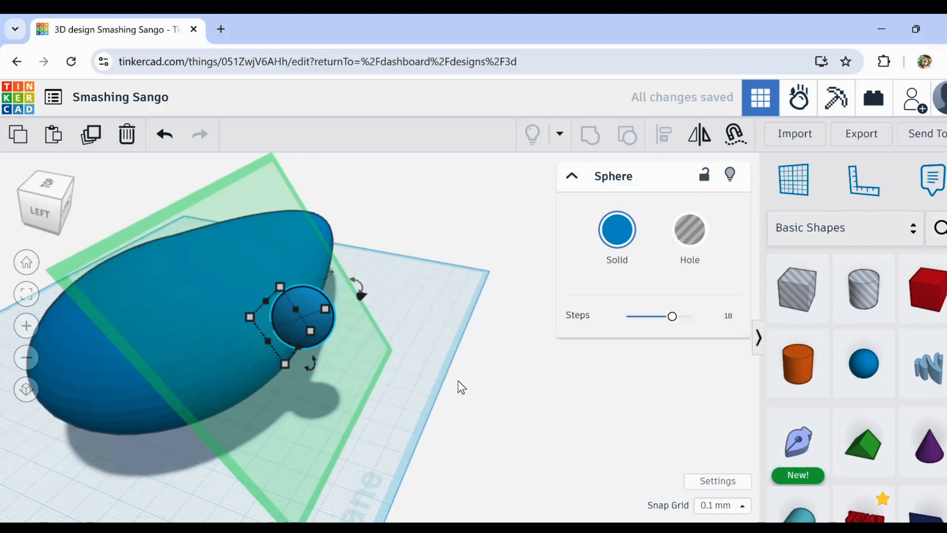
left_click(423, 378)
Step: Stretch the sphere into an ellipsoid about 30.6 mm wide and 77.4 mm long, pointing away from the body
right_click_drag(424, 380, 284, 410)
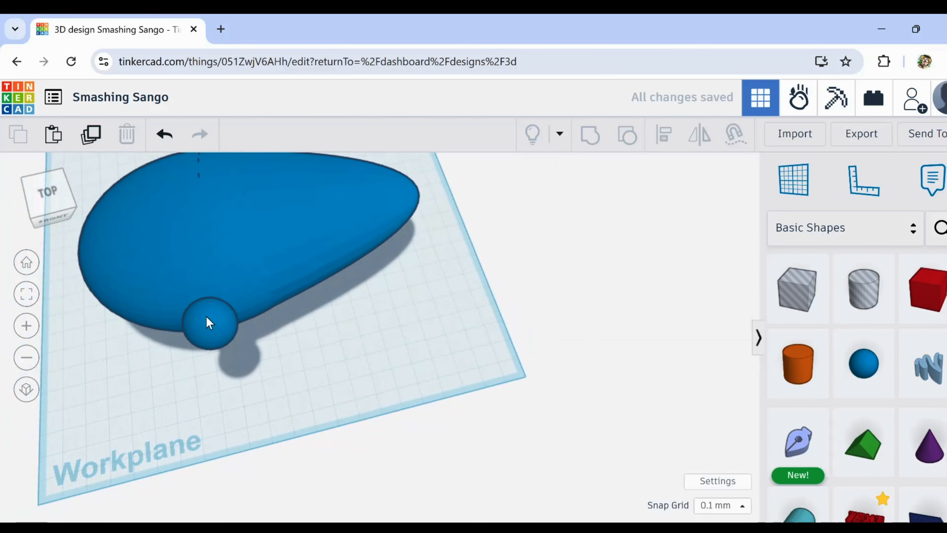
left_click(207, 325)
left_click_drag(195, 338, 168, 338)
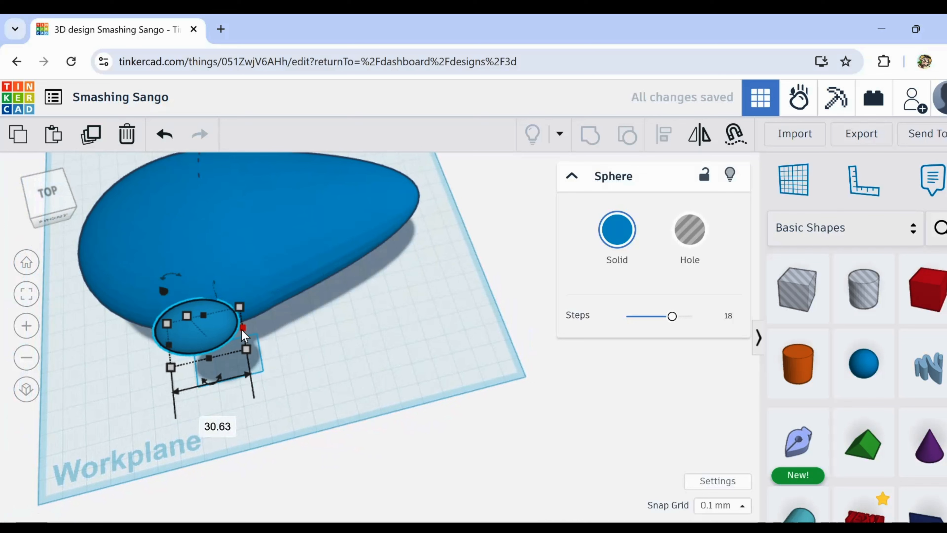
left_click_drag(242, 327, 220, 509)
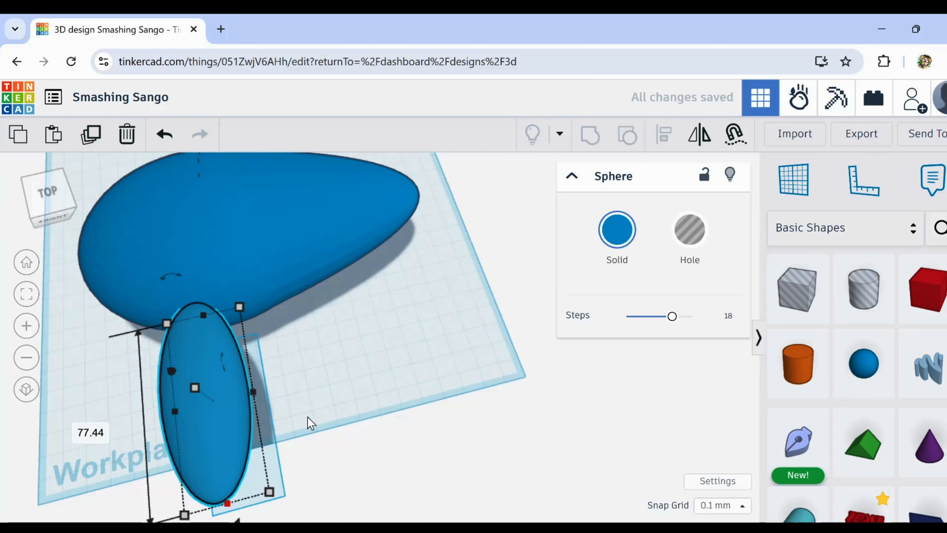
Step: Nudge the stretched sphere toward the teardrop body so its inner end sinks into the body's side
right_click_drag(309, 421, 503, 377)
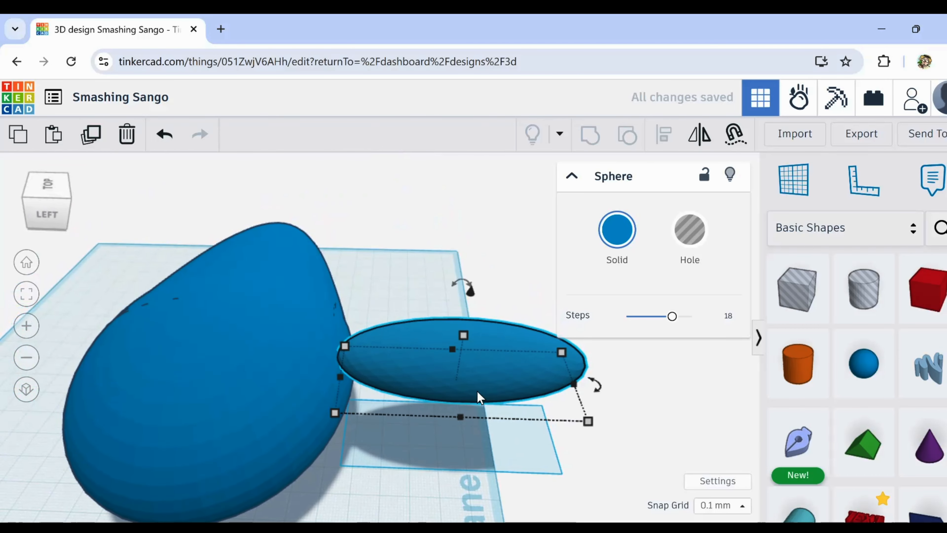
key("Left")
key("Left")
key("Left")
key("Left")
key("Left")
key("Left")
key("Left")
key("Left")
key("Left")
key("Left")
key("Left")
key("Left")
key("Left")
key("Left")
key("Left")
key("Left")
key("Left")
key("Left")
key("Left")
key("Left")
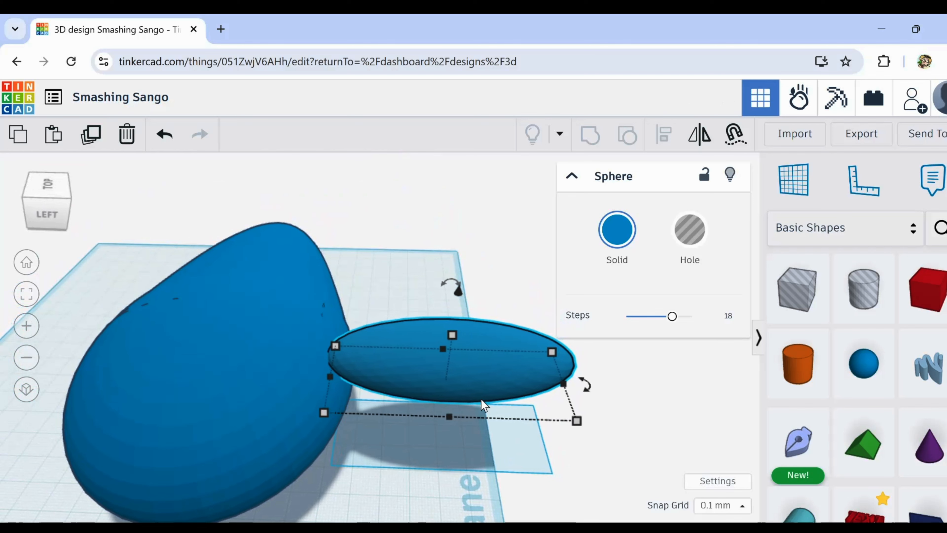
Step: Push the elongated ellipsoid deeper into the side of the teardrop body so the two shapes clearly overlap
key("Left")
key("Left")
key("Left")
key("Left")
key("Left")
key("Left")
key("Left")
key("Left")
key("Left")
key("Left")
key("Left")
key("Left")
key("Left")
key("Left")
key("Left")
key("Left")
key("Left")
key("Left")
key("Left")
key("Left")
right_click_drag(477, 455, 409, 472)
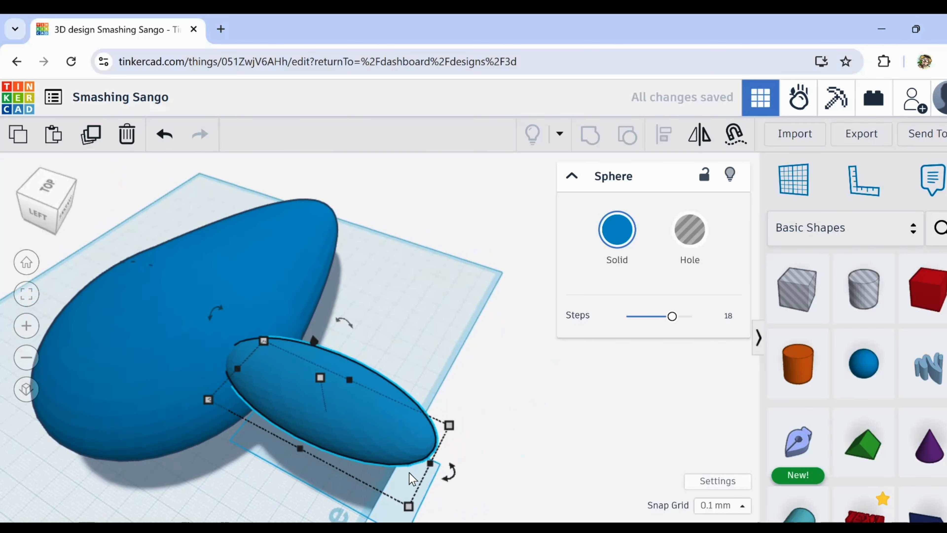
Step: Duplicate the ellipsoid, shorten the copy to about 37.5 mm, widen it, and center it over the ellipsoid's inner end
left_click(90, 138)
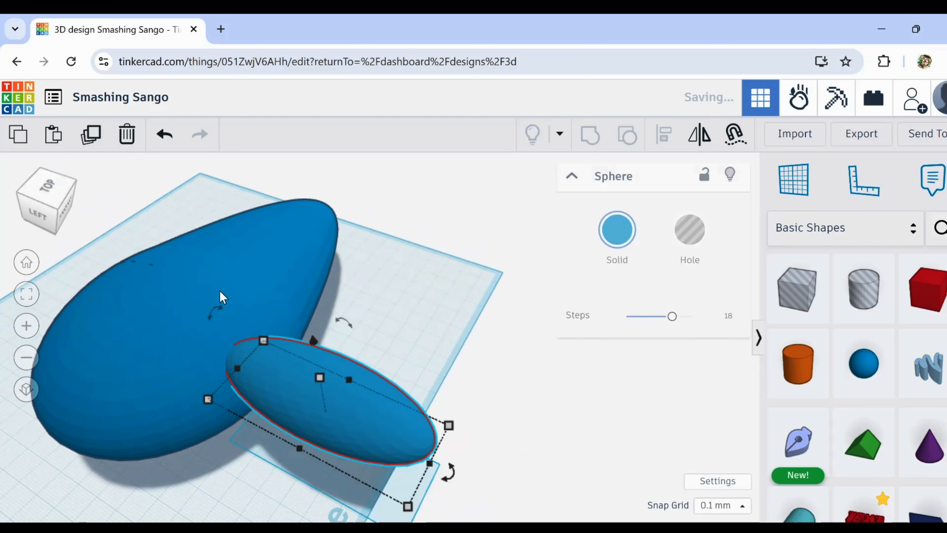
left_click_drag(430, 463, 324, 410)
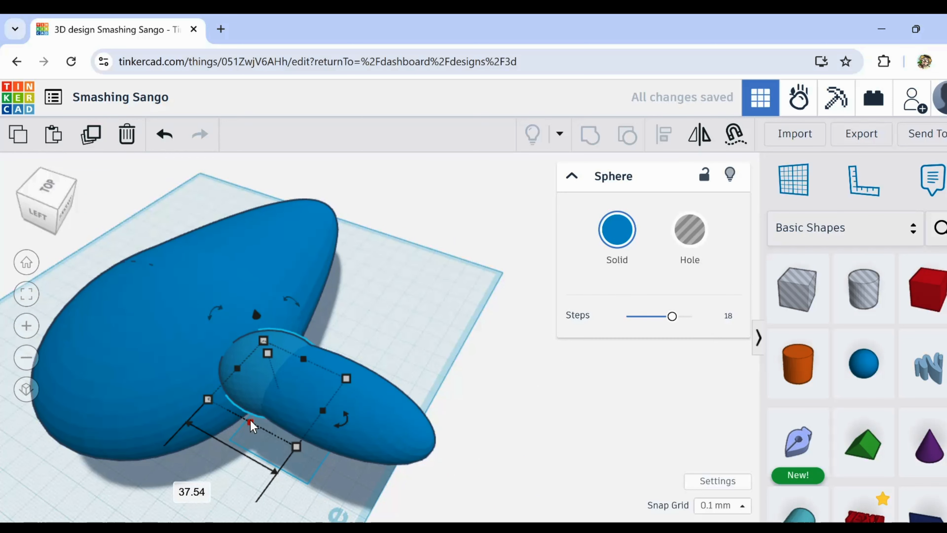
left_click_drag(251, 425, 237, 439)
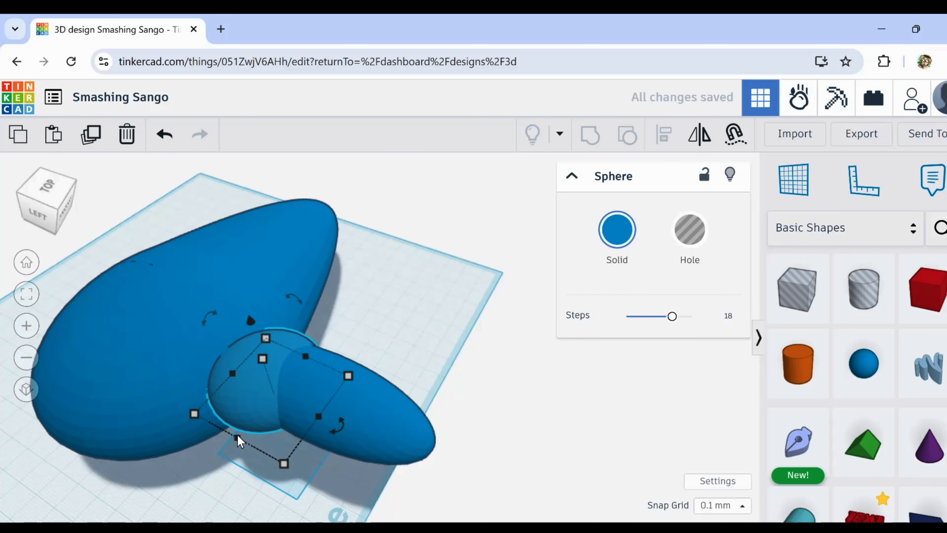
key("Up")
key("Up")
key("Up")
key("Up")
key("Up")
key("Up")
key("Up")
key("Up")
key("Up")
key("Up")
key("Up")
key("Up")
key("Up")
key("Up")
key("Up")
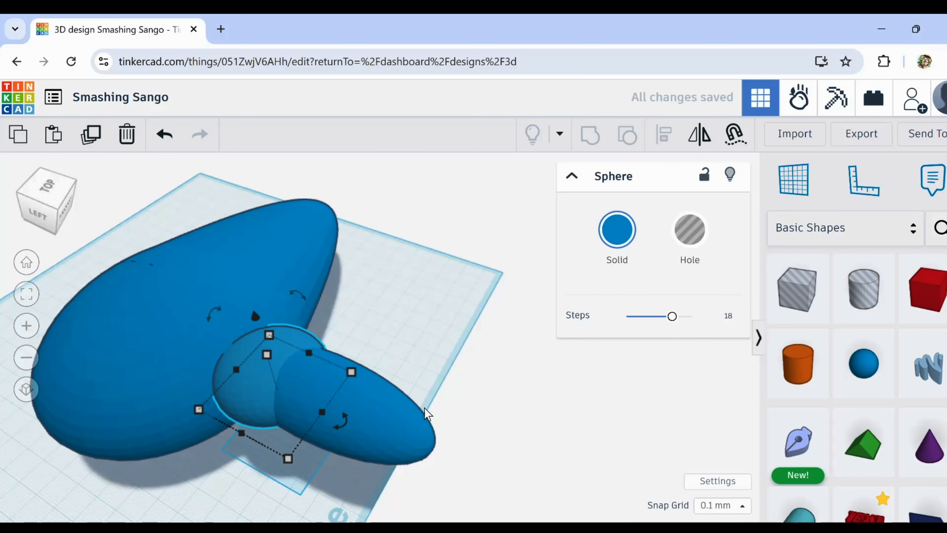
Step: Duplicate the shortened sphere and reshape the copy into a thinner, wider disc where the fin meets the body
right_click_drag(428, 413, 322, 427)
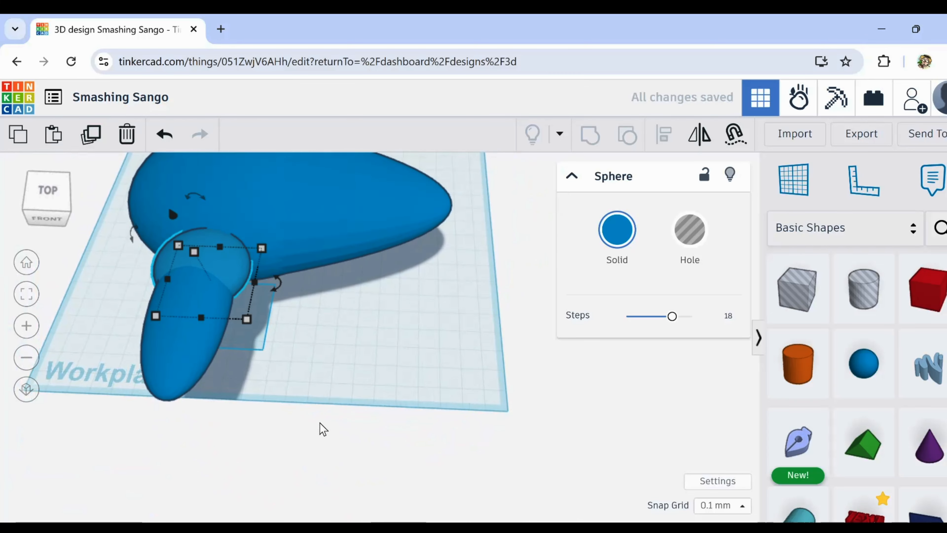
middle_click_drag(287, 407, 387, 407)
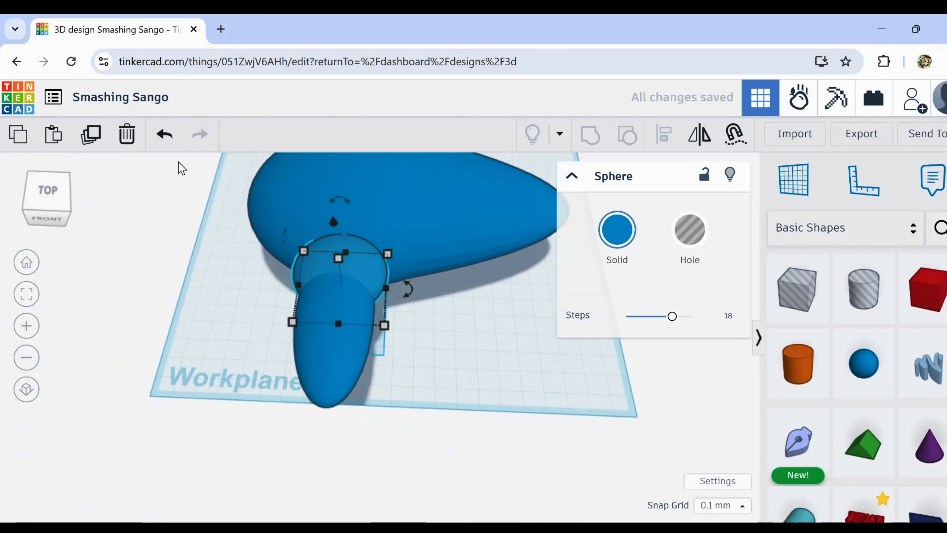
left_click(101, 138)
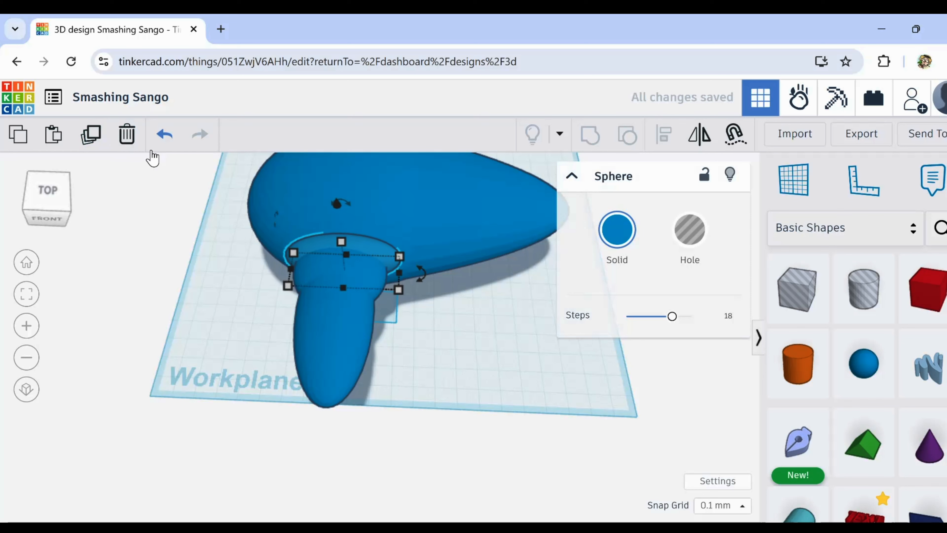
right_click_drag(157, 297, 398, 344)
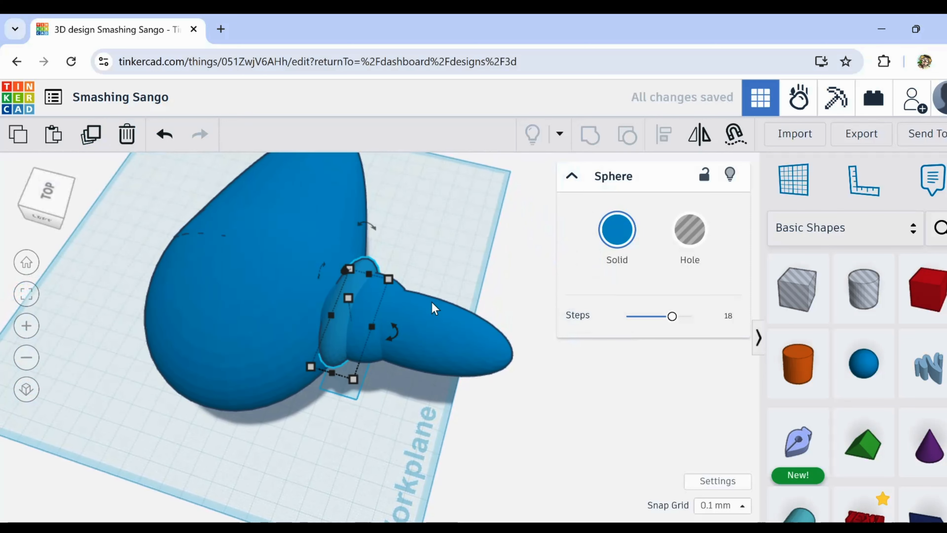
Step: Select only the three fin spheres and move them together deeper into the side of the teardrop body
left_click_drag(464, 282, 349, 365)
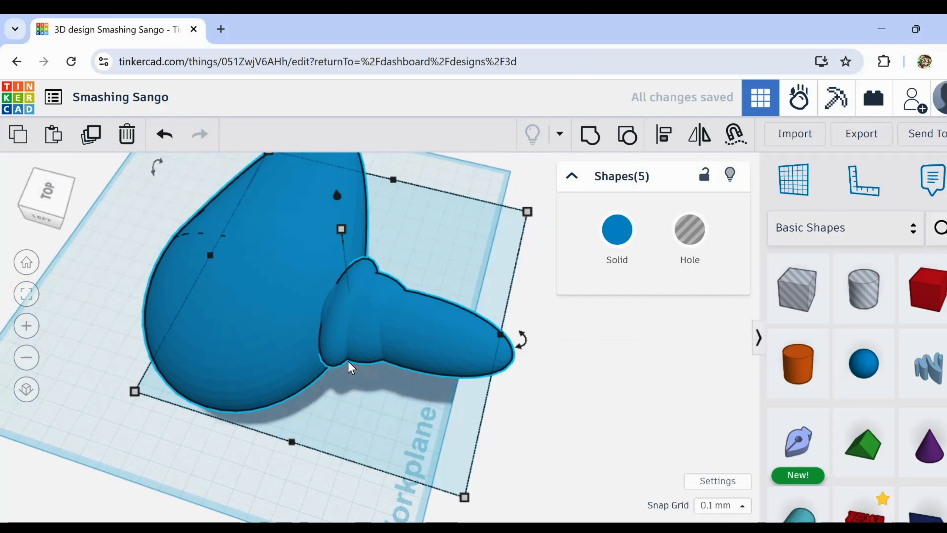
left_click(290, 479)
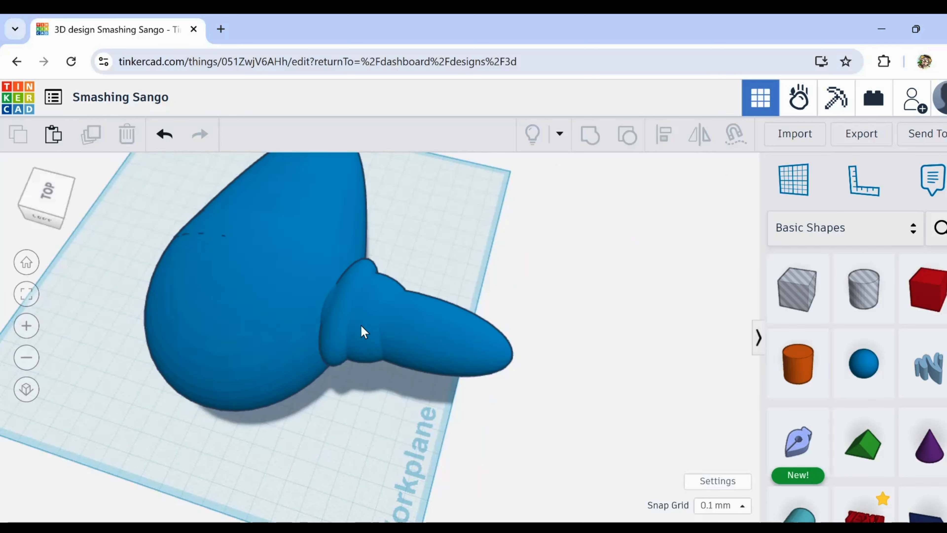
left_click(346, 327)
left_click(415, 337, "shift")
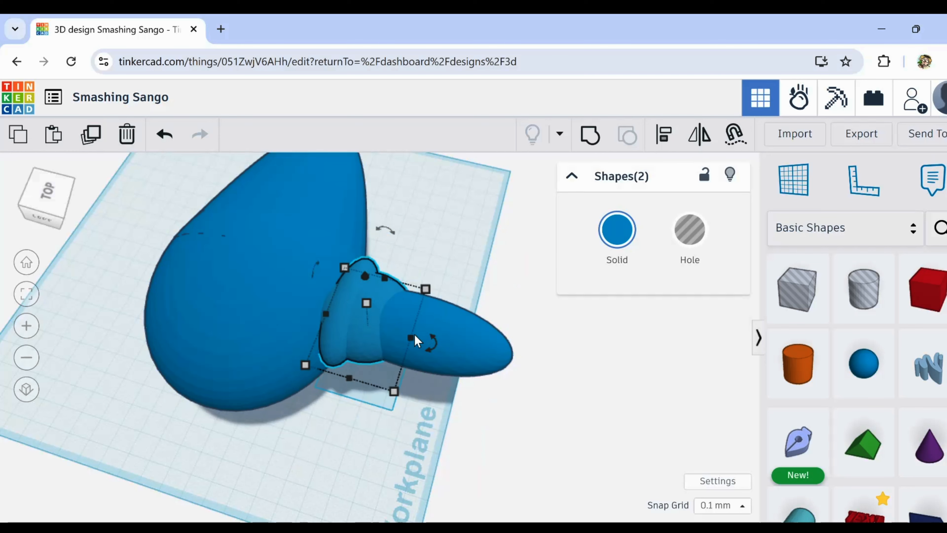
left_click(425, 336, "shift")
key("Left")
key("Left")
key("Left")
key("Left")
key("Left")
key("Left")
key("Left")
key("Left")
key("Left")
key("Left")
key("Left")
key("Left")
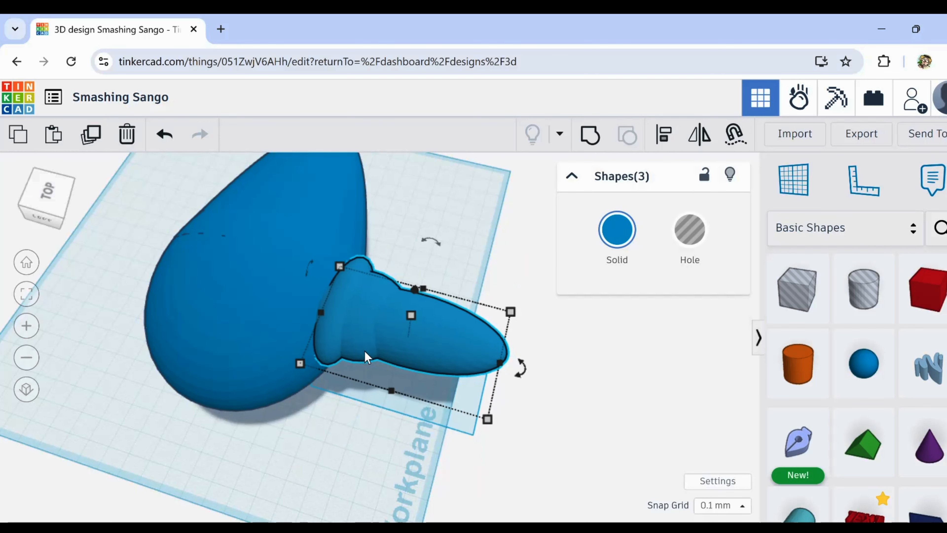
key("Left")
key("Left")
key("Left")
key("Left")
key("Left")
key("Left")
key("Left")
key("Left")
key("Left")
key("Left")
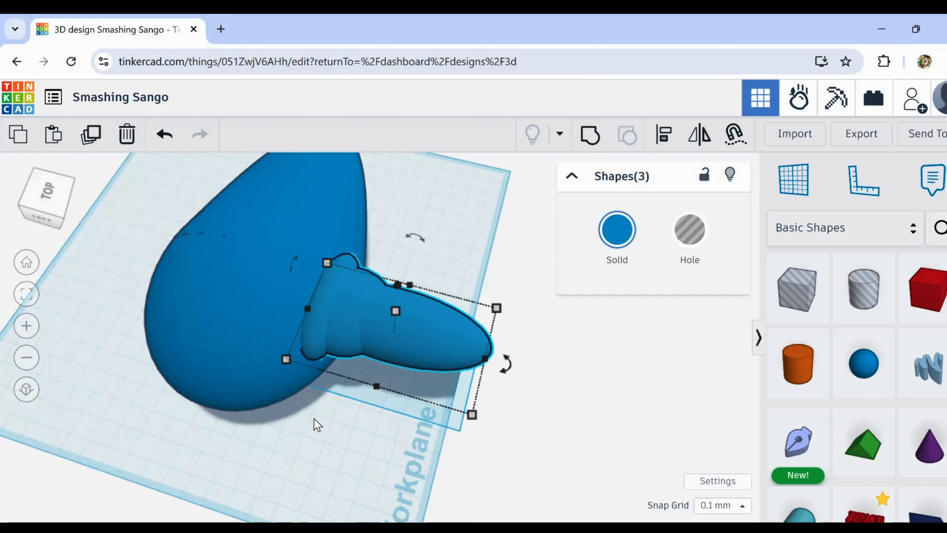
key("Left")
key("Left")
key("Left")
Step: Make the teardrop body transparent and inspect how far the three fin spheres reach into its inner hole
right_click_drag(303, 408, 321, 360)
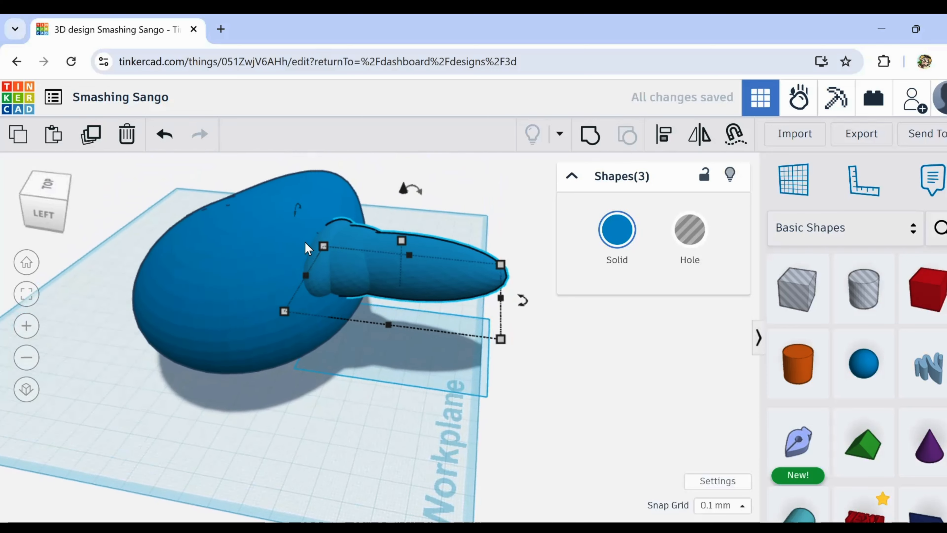
scroll(310, 234, "up", 4)
left_click(241, 286)
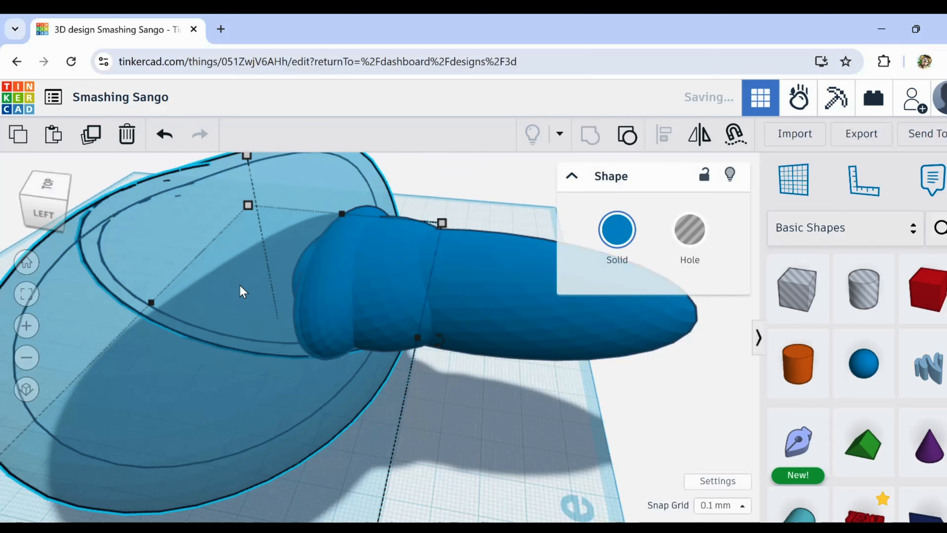
right_click_drag(216, 372, 314, 346)
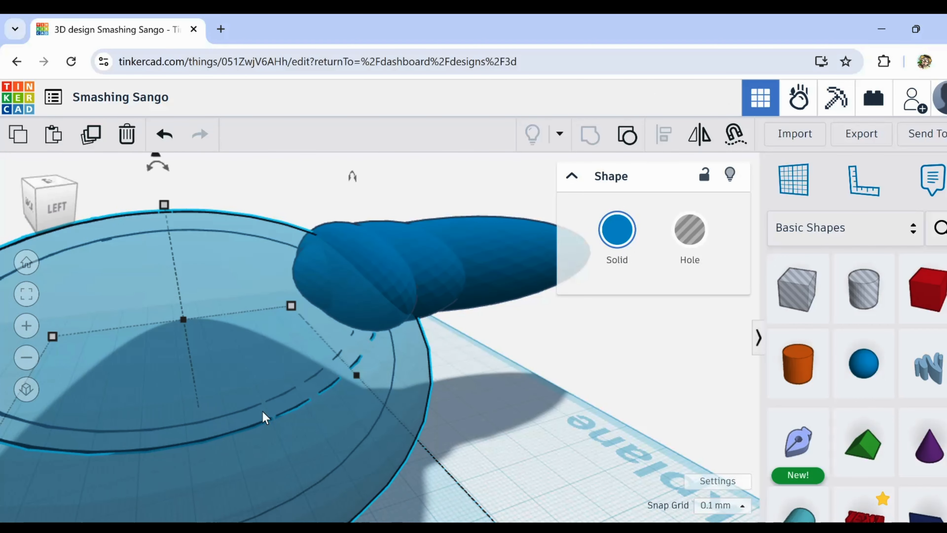
right_click_drag(356, 307, 125, 392)
scroll(125, 392, "down", 5)
left_click(172, 458)
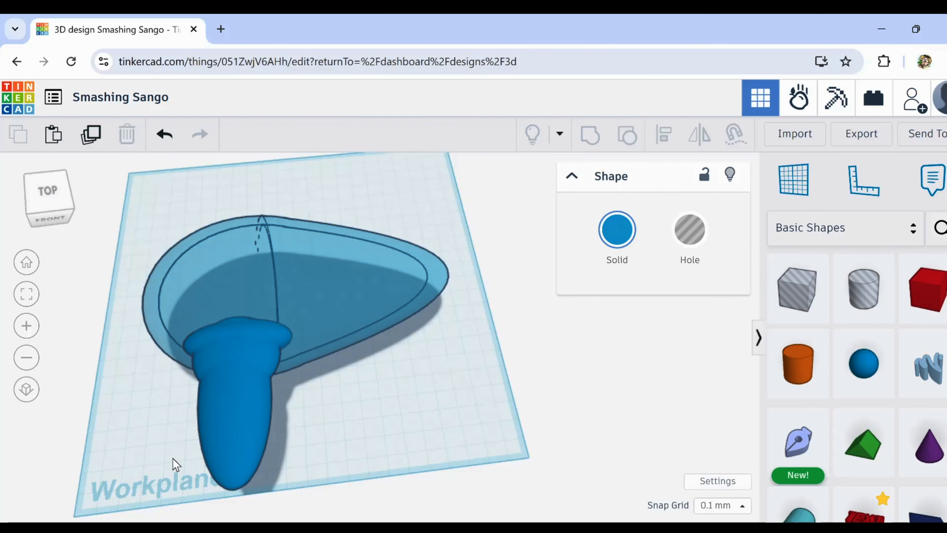
right_click_drag(154, 474, 175, 465)
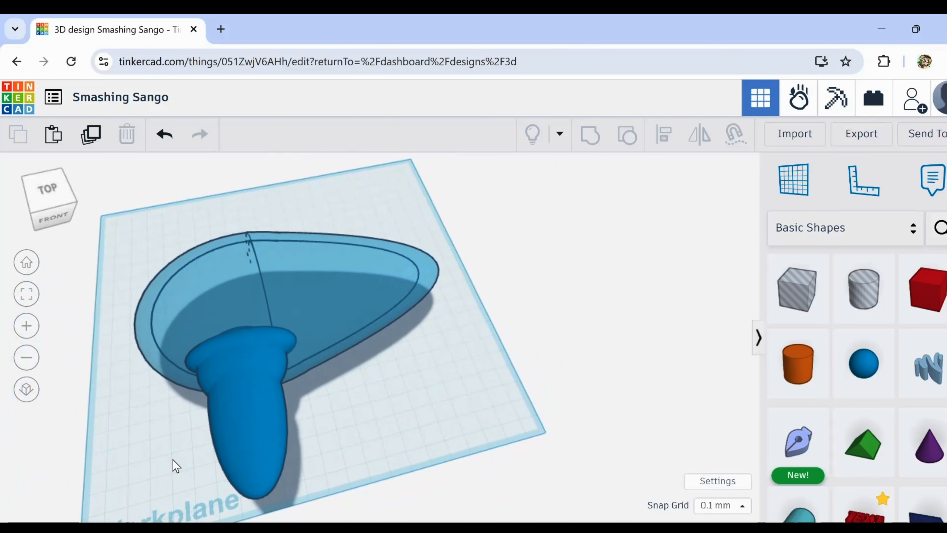
Step: Select the three fin spheres, scale them down together, and shift them along the body's side toward its narrow end
left_click(220, 346)
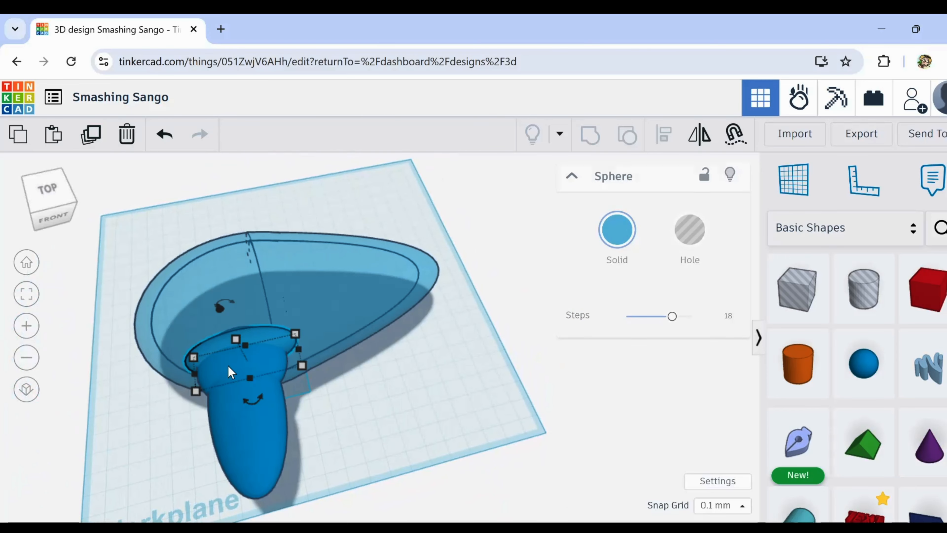
left_click(228, 370, "shift")
left_click(225, 402, "shift")
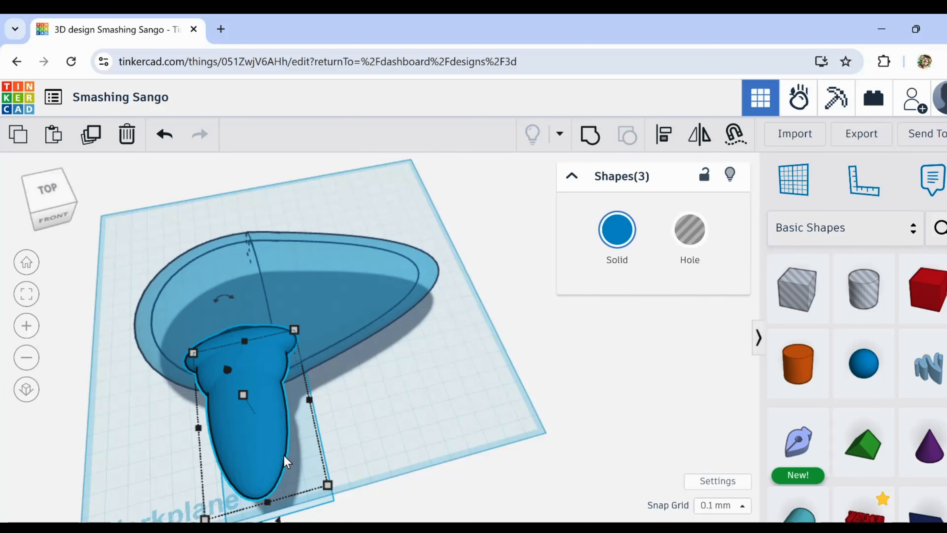
left_click_drag(327, 486, 296, 434)
right_click_drag(195, 440, 280, 433)
left_click(306, 449)
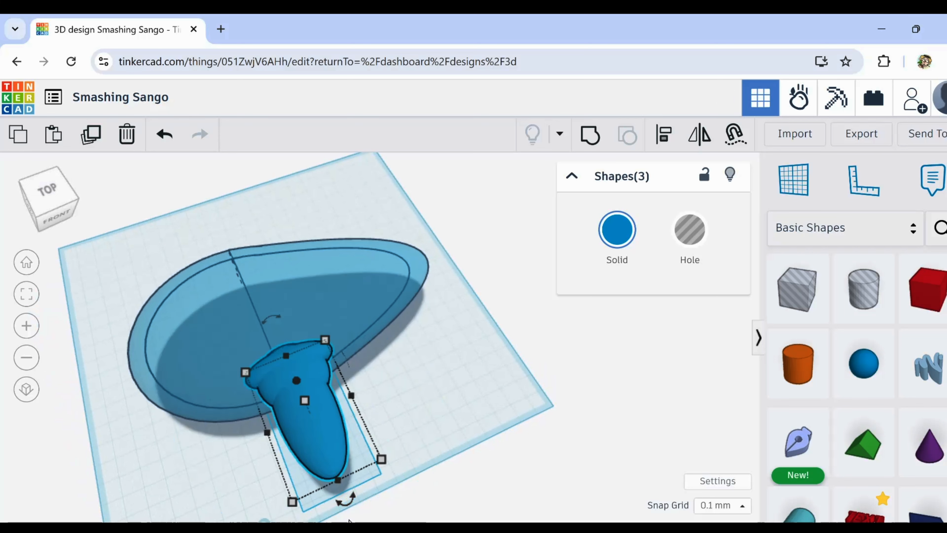
Step: Tilt the three fin spheres so their outer tip points downward, and stretch them into the body to about 67.1 mm long
right_click_drag(392, 453, 567, 368)
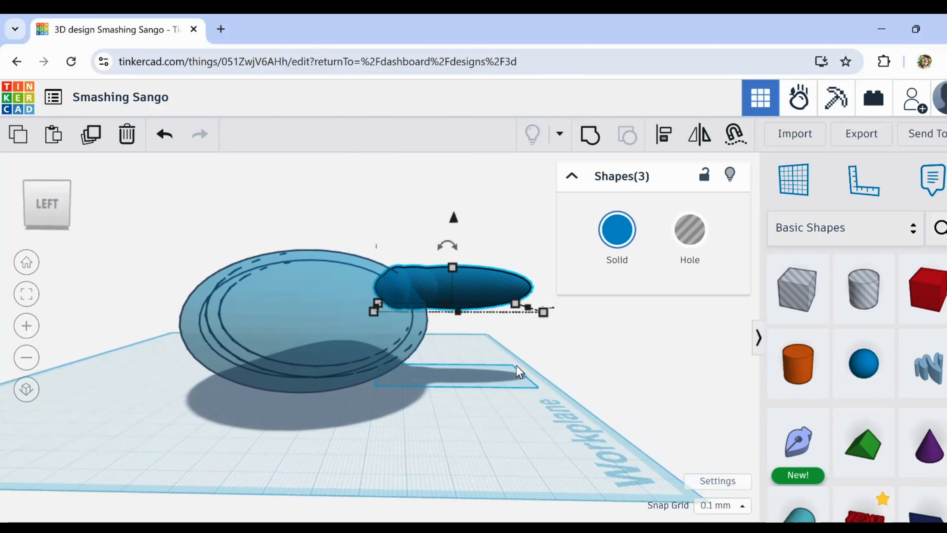
mouse_move(465, 252)
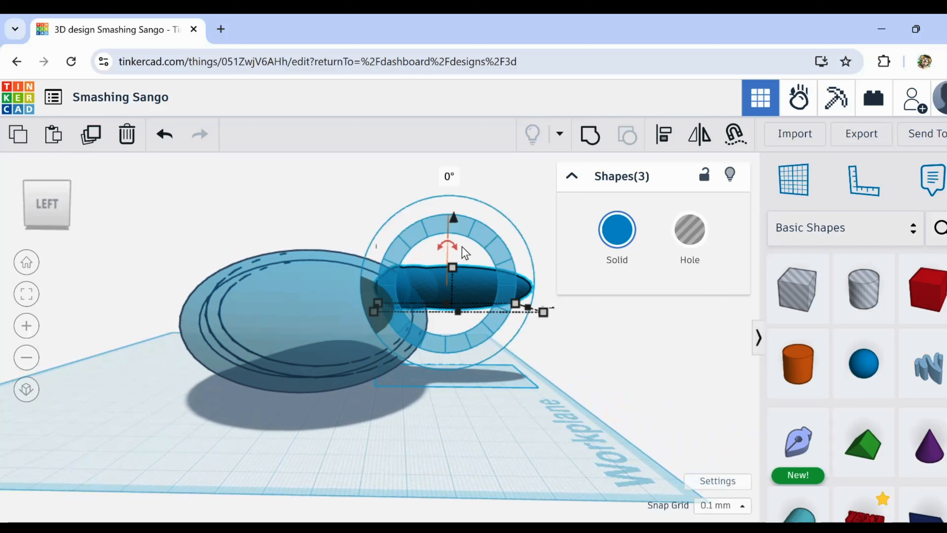
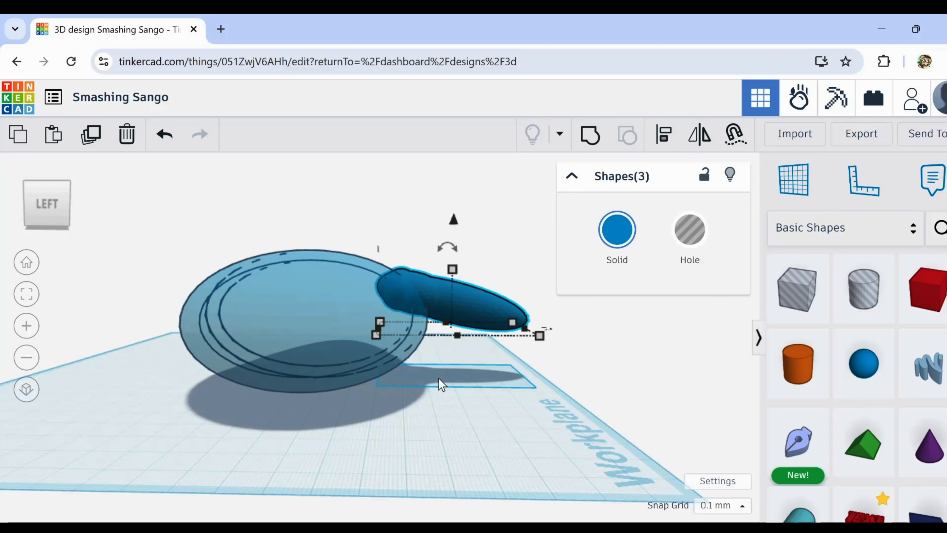
right_click_drag(446, 421, 428, 337)
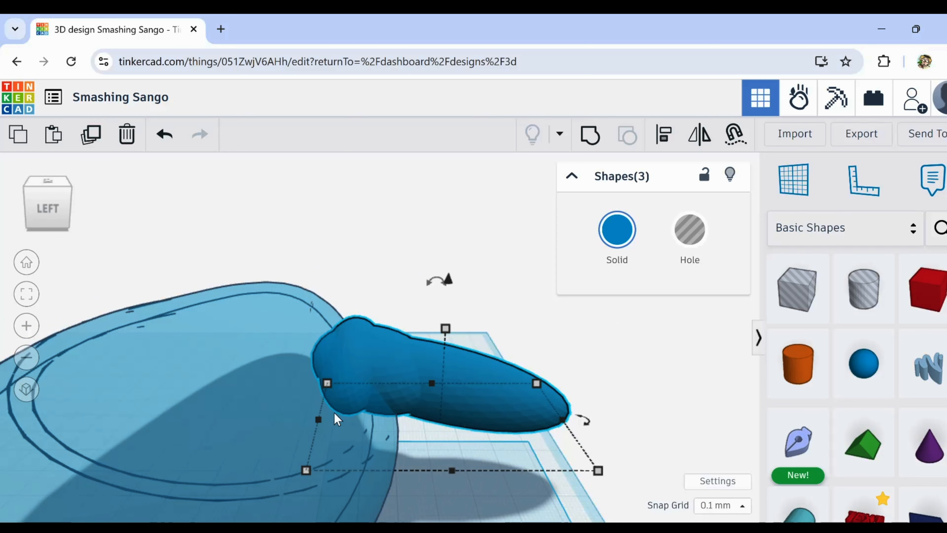
left_click_drag(321, 421, 299, 421)
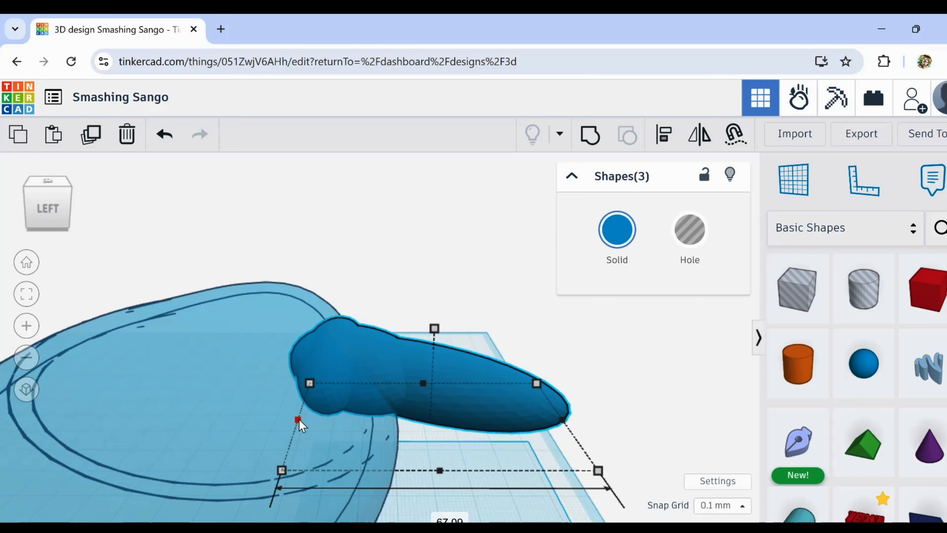
Step: Turn off transparency on the teardrop body so it is solid blue again, and clear the selection
right_click_drag(299, 424, 296, 450)
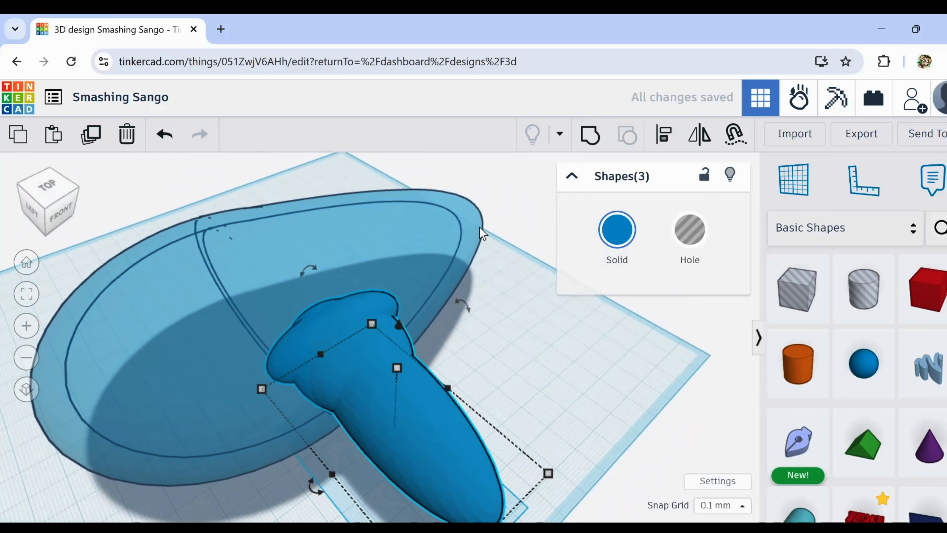
left_click(471, 233)
scroll(470, 235, "down", 2)
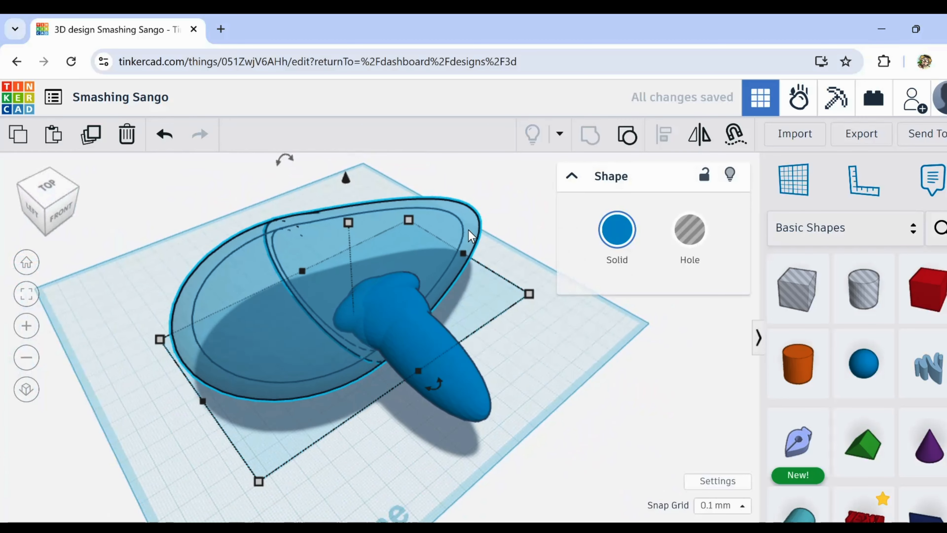
left_click(616, 231)
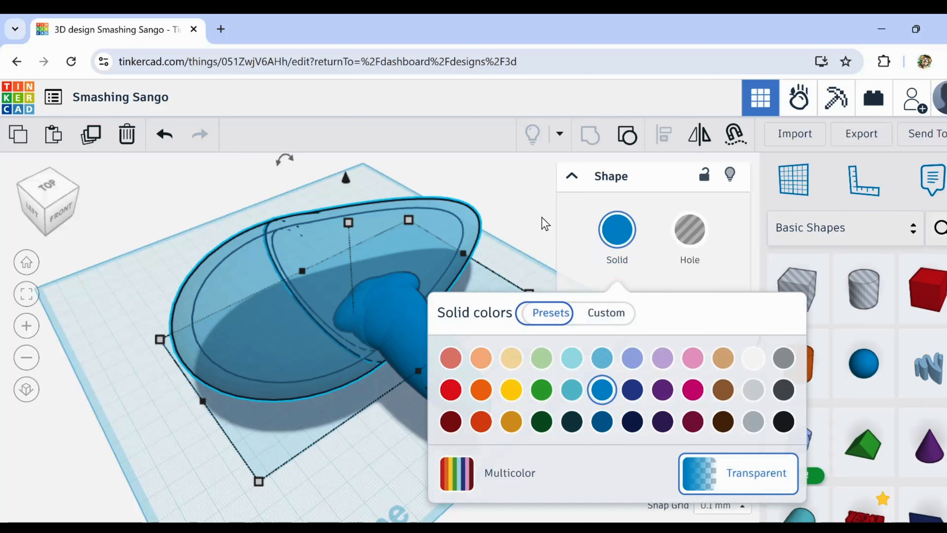
left_click(470, 228)
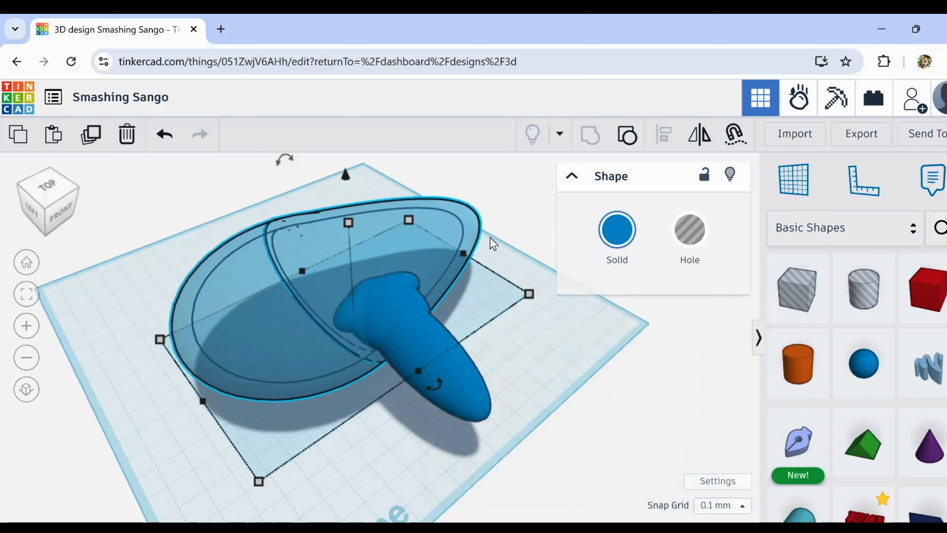
left_click(485, 224)
left_click(470, 229)
left_click_drag(471, 231, 470, 226)
left_click(566, 378)
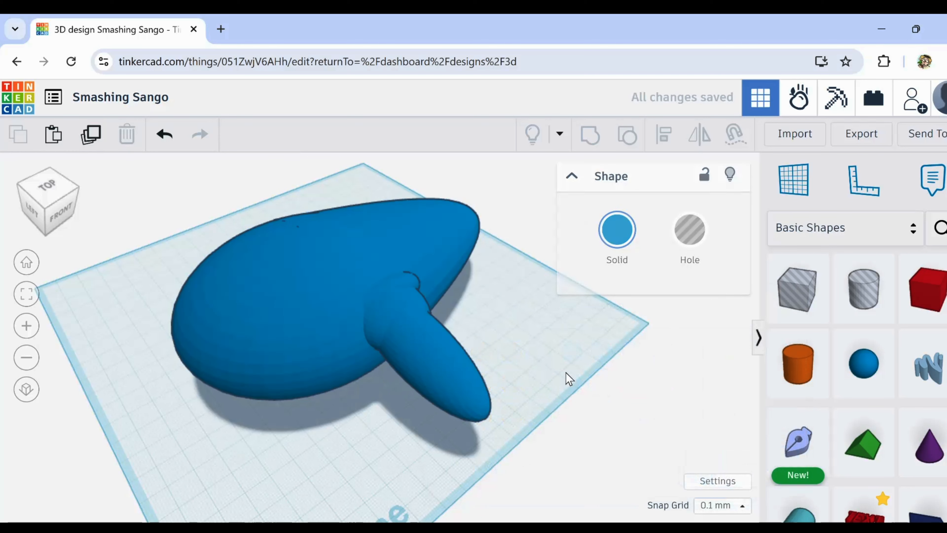
right_click_drag(567, 377, 436, 374)
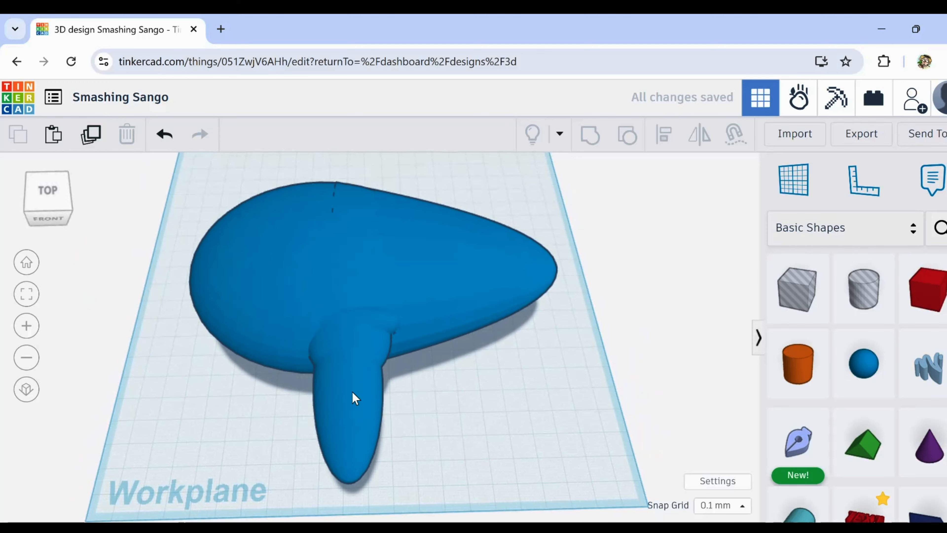
left_click(351, 323)
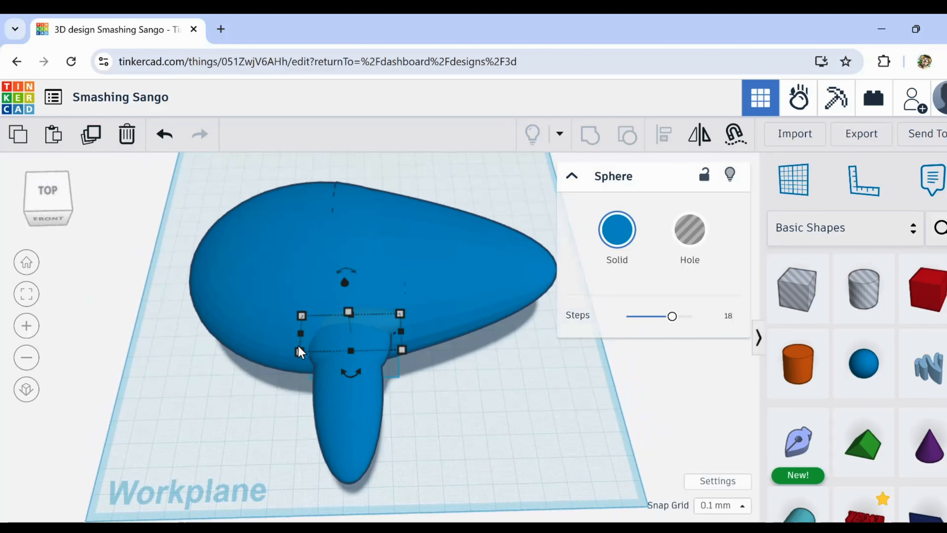
right_click_drag(299, 345, 448, 427)
left_click(298, 413)
left_click(374, 440)
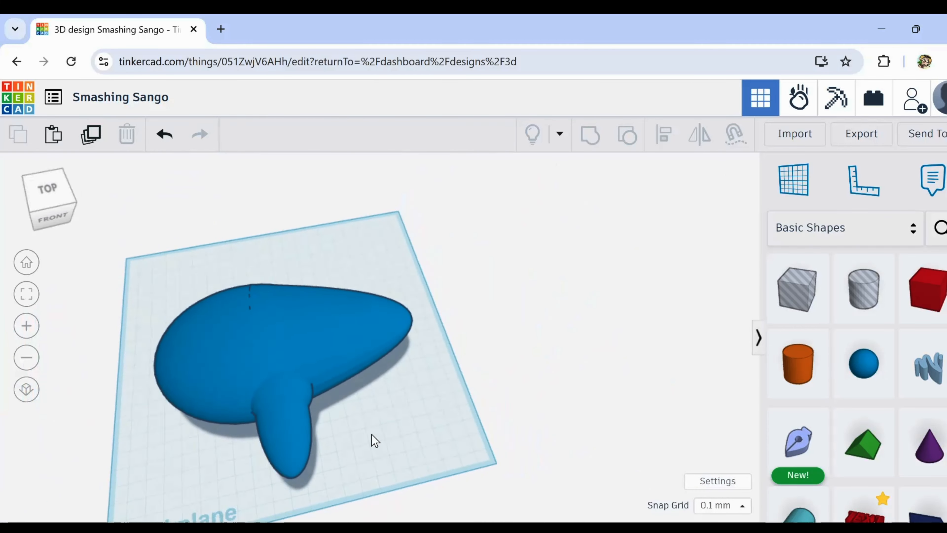
Step: Make the teardrop body transparent to examine how the fin sits inside it, and turn the transparency off again
left_click(216, 301)
right_click_drag(216, 301, 438, 397)
left_click(600, 429)
left_click(320, 420)
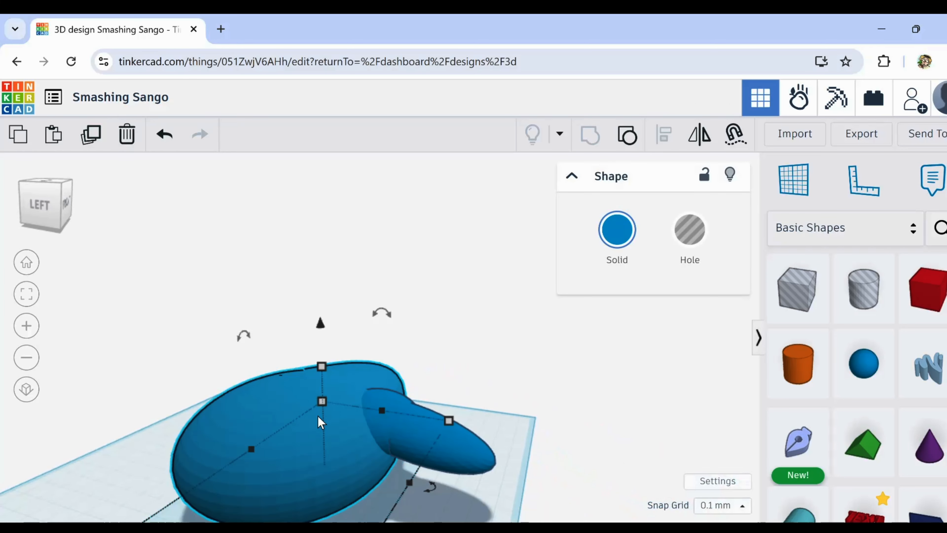
right_click_drag(320, 417, 236, 472)
left_click(546, 472)
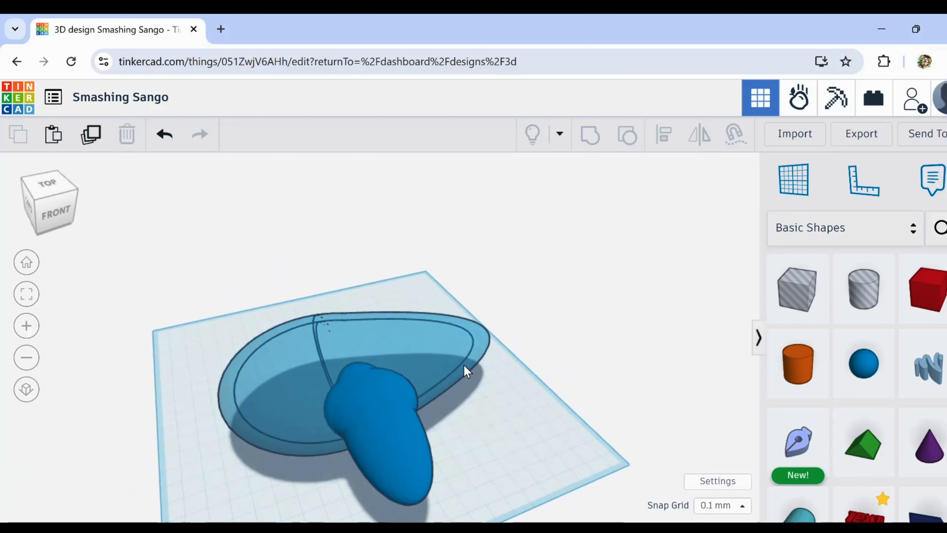
left_click(481, 349)
left_click(484, 349)
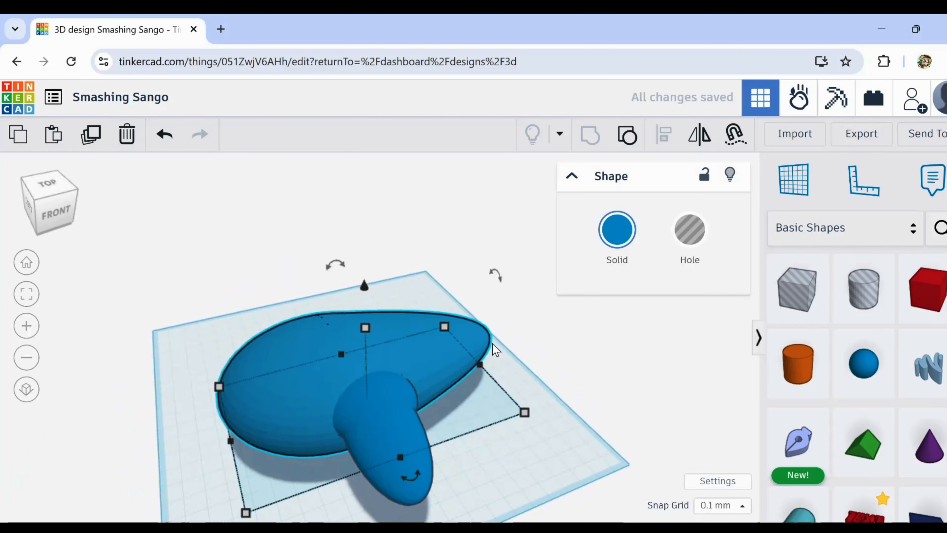
left_click(558, 368)
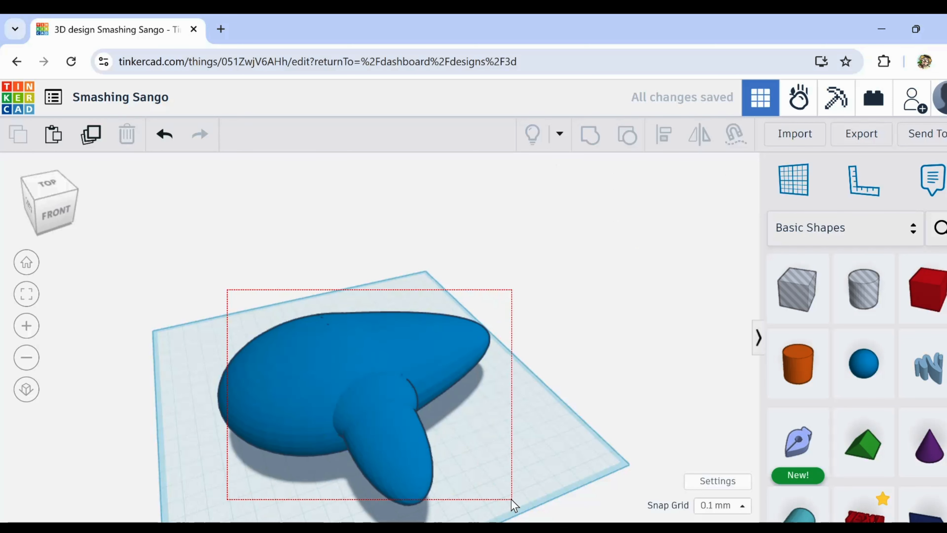
Step: Select the body together with its fin spheres, duplicate them, and place the copy off the workplane beyond the body's narrow end
left_click_drag(511, 499, 511, 500)
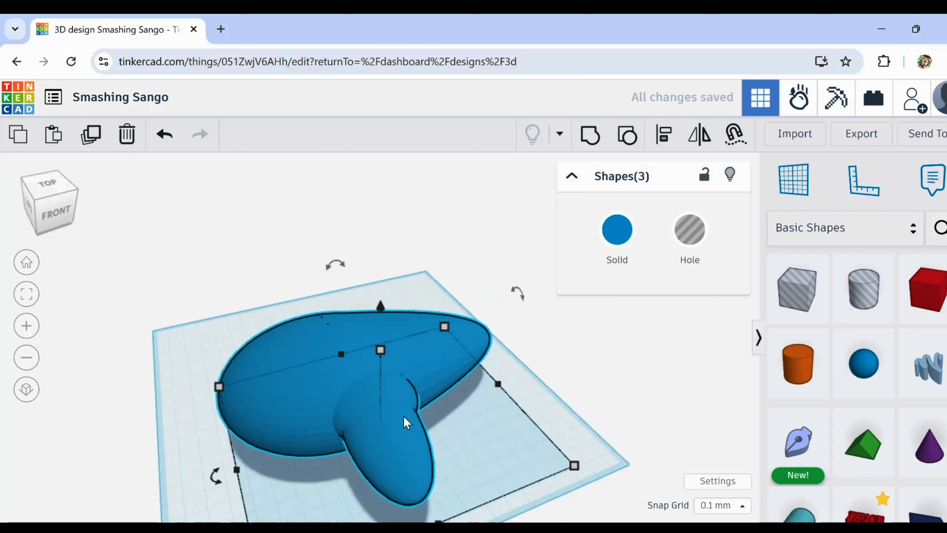
left_click(91, 135)
left_click_drag(338, 403, 655, 280)
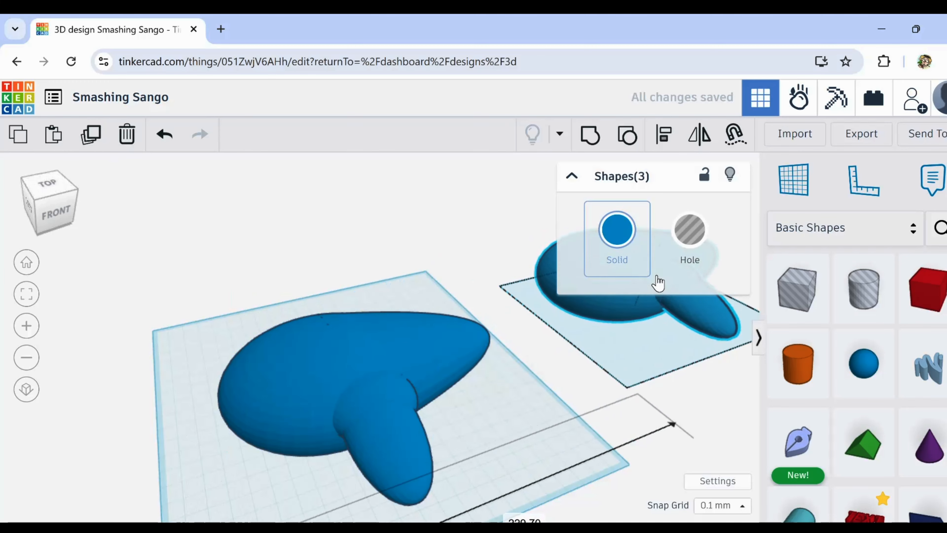
Step: Group the original body with its fin spheres, inspect the inside with transparency, and undo the transparency
left_click_drag(216, 280, 290, 364)
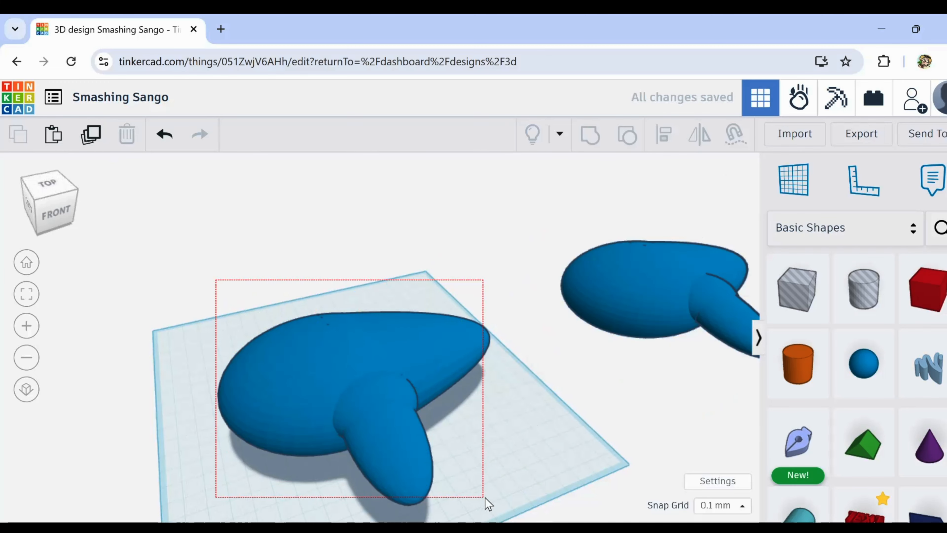
left_click_drag(485, 498, 484, 498)
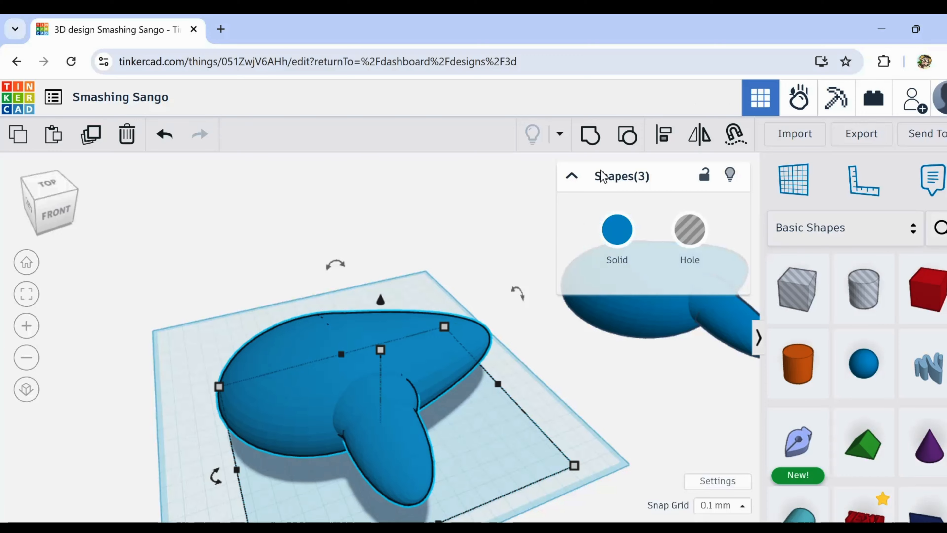
key("ctrl+g")
right_click_drag(194, 431, 241, 437)
scroll(301, 407, "down", 2)
right_click_drag(323, 478, 366, 422)
scroll(391, 439, "up", 5)
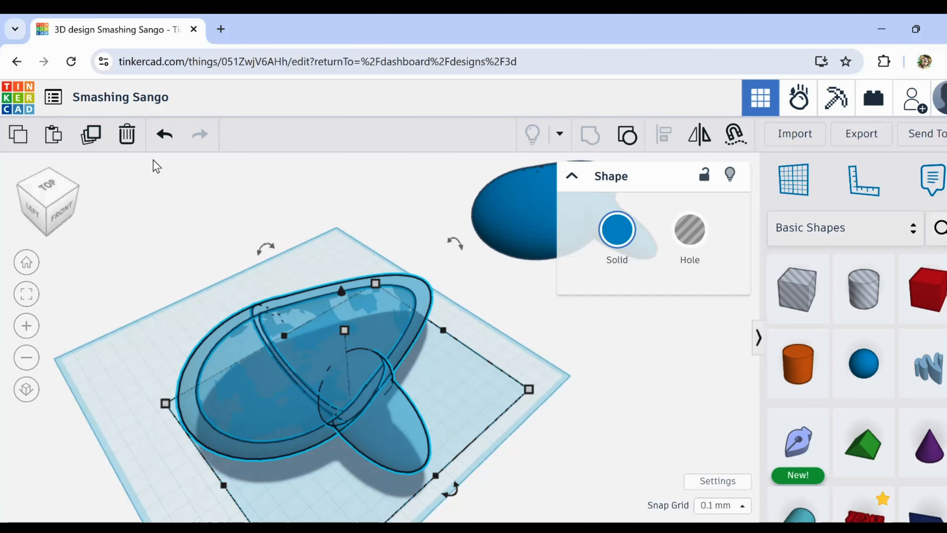
left_click(171, 137)
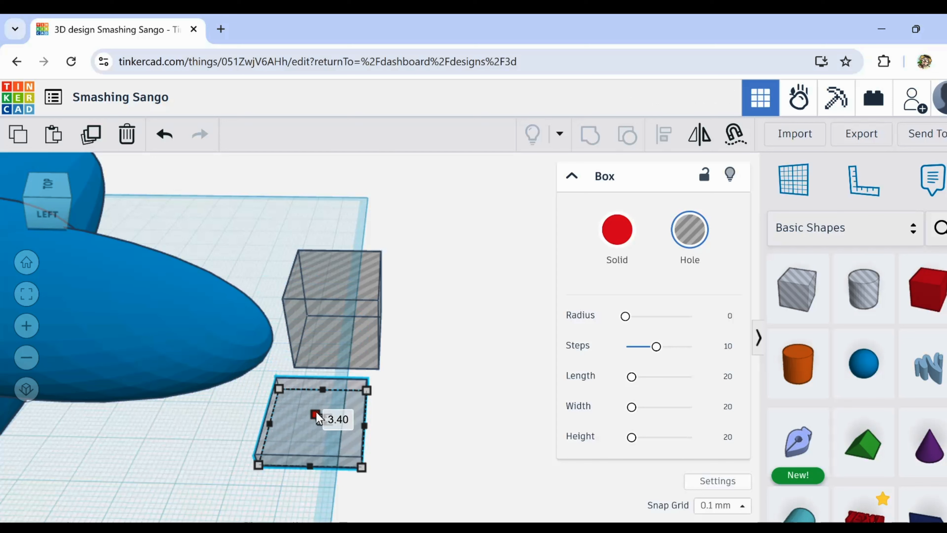
Step: Reduce the front hole box near the fin to about 8.7 mm wide and 3.6 mm high
left_click_drag(322, 393, 307, 432)
scroll(271, 464, "down", 3)
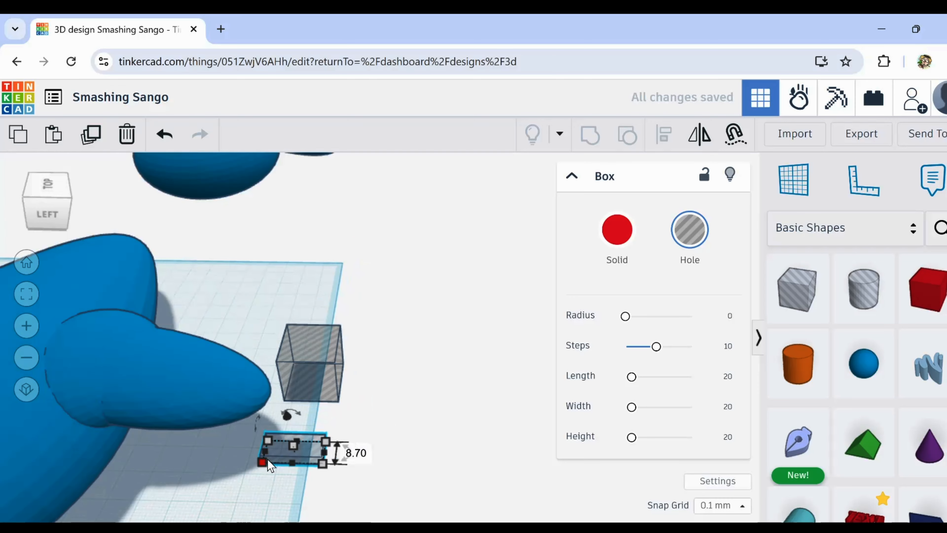
left_click(295, 447)
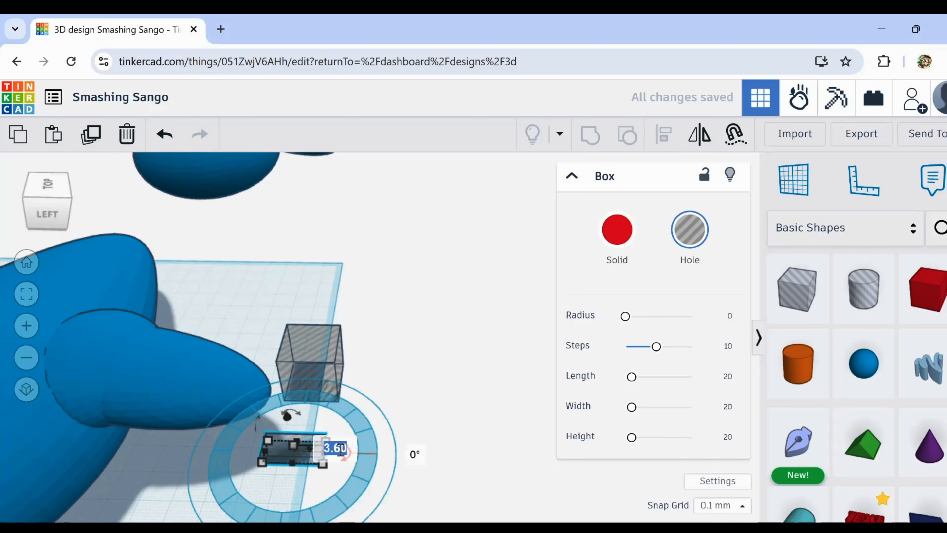
left_click(449, 388)
Step: Stretch the flat hole box into a long bar and slide it about 81.7 mm back under the fin and body
right_click_drag(421, 415, 279, 409)
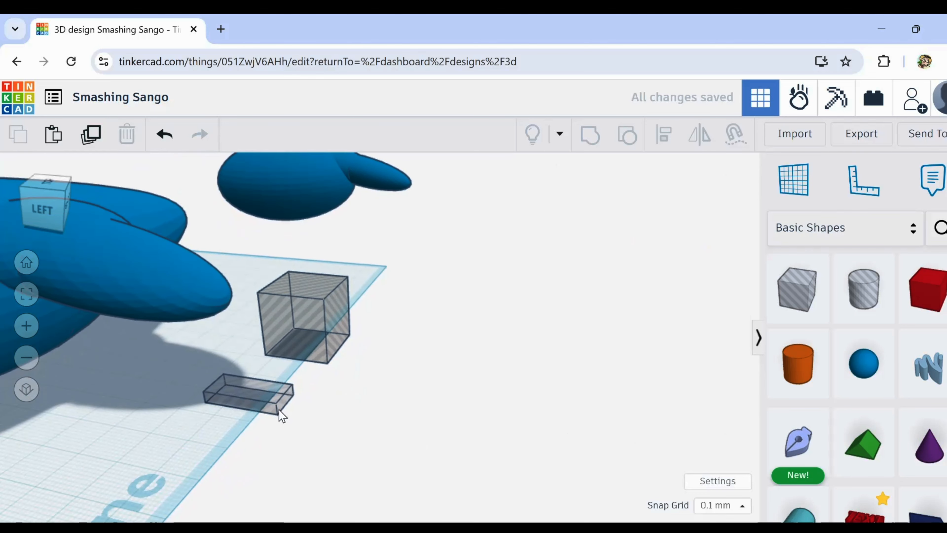
left_click(289, 408)
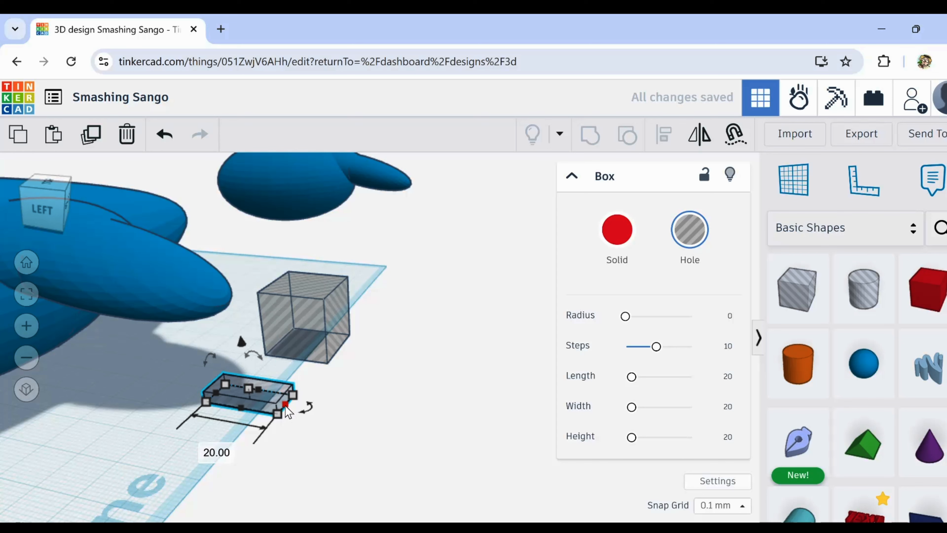
left_click_drag(286, 407, 439, 437)
left_click_drag(570, 472, 149, 407)
Step: Raise the hole bar to the height of the fin and adjust its sideways position so it runs through the fin
mouse_move(85, 352)
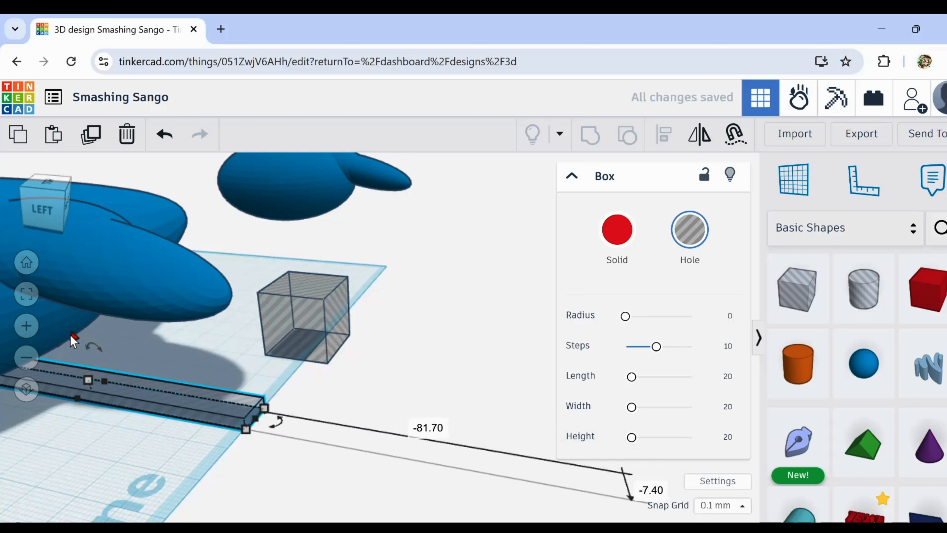
left_click_drag(75, 345, 69, 217)
scroll(176, 435, "down", 6)
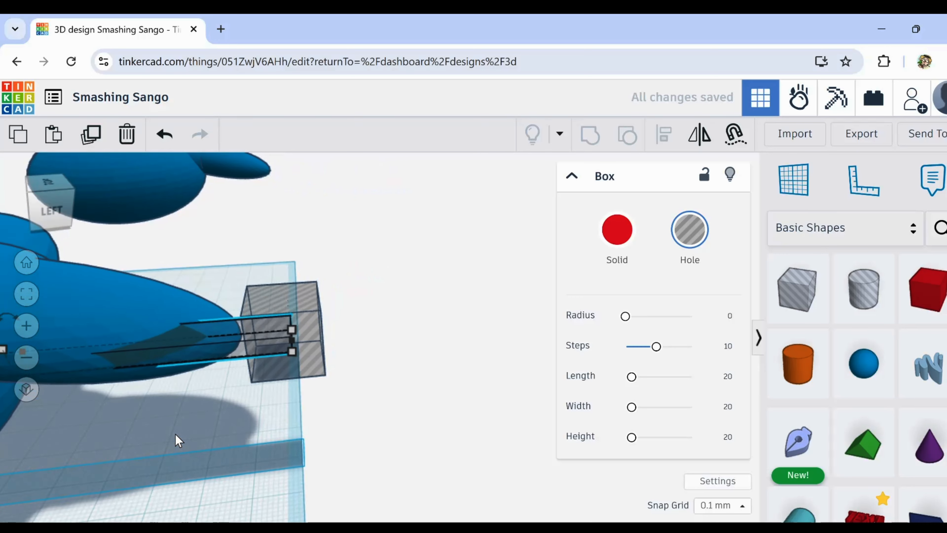
middle_click_drag(158, 438, 165, 430)
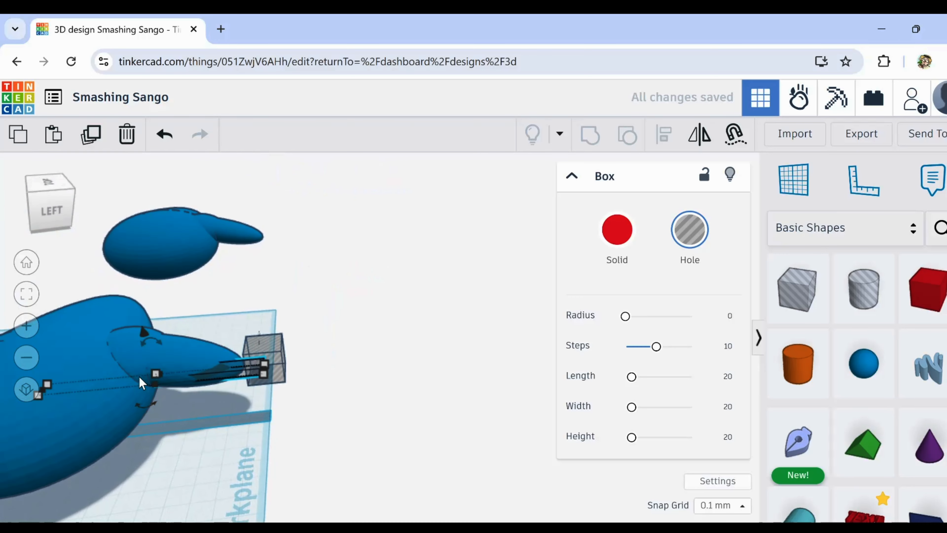
scroll(140, 379, "up", 3)
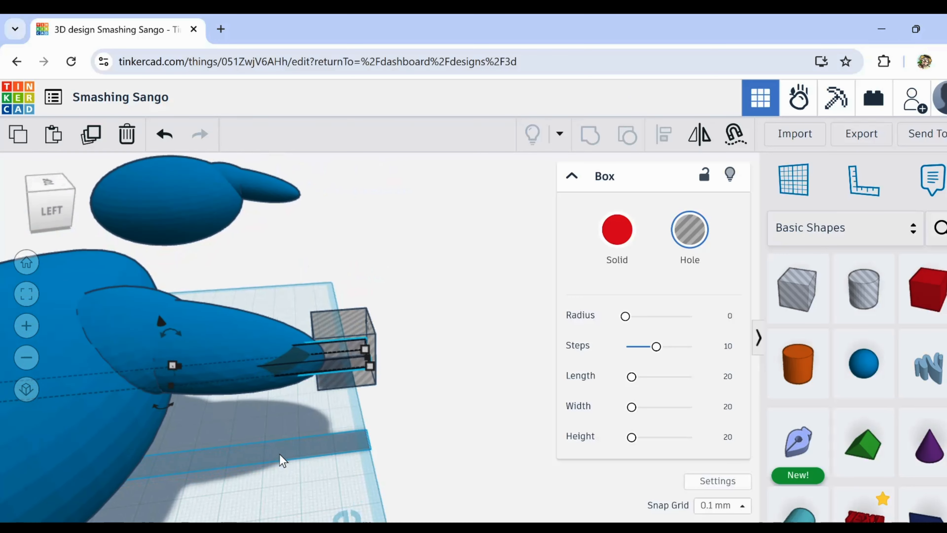
left_click_drag(283, 460, 305, 441)
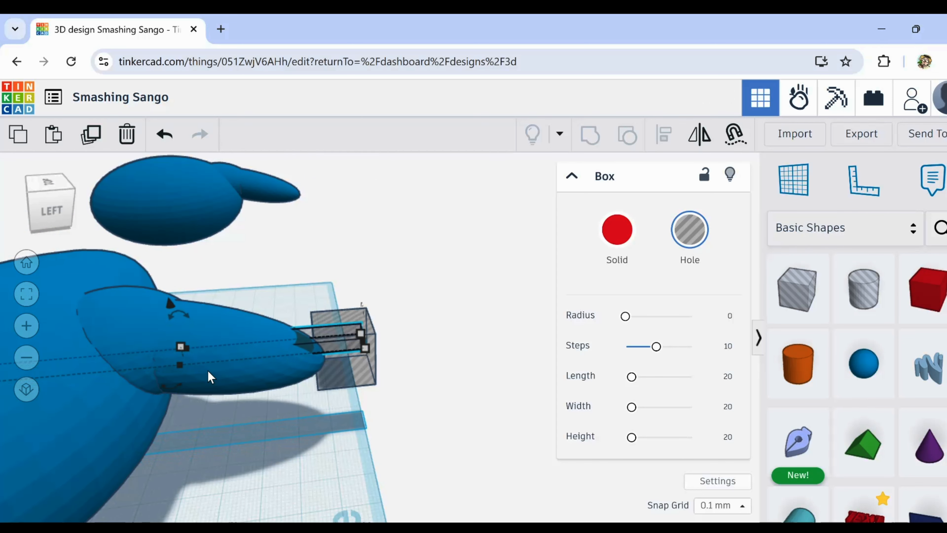
scroll(208, 371, "down", 1)
Step: Make the grouped body and fin transparent, try rotating the group by -11°, and undo that rotation
left_click(99, 424)
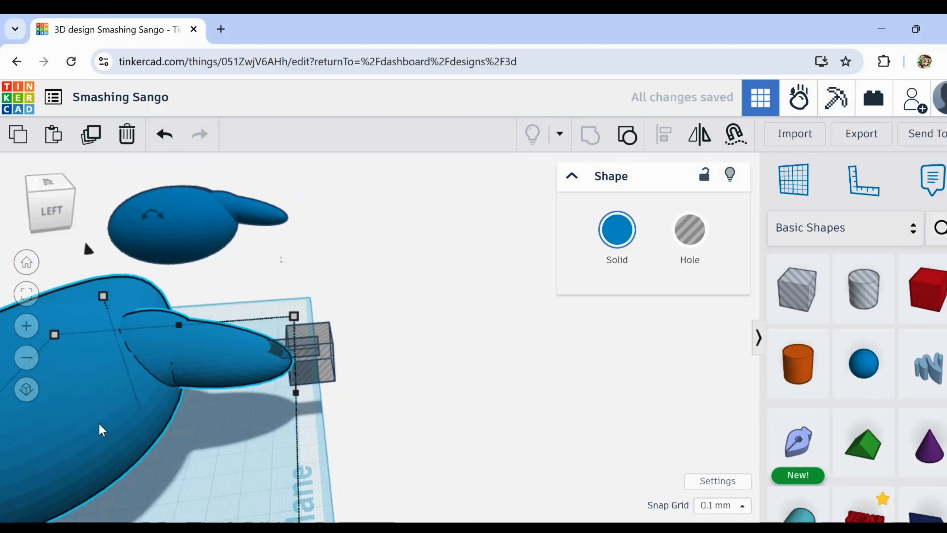
right_click_drag(99, 423, 197, 361)
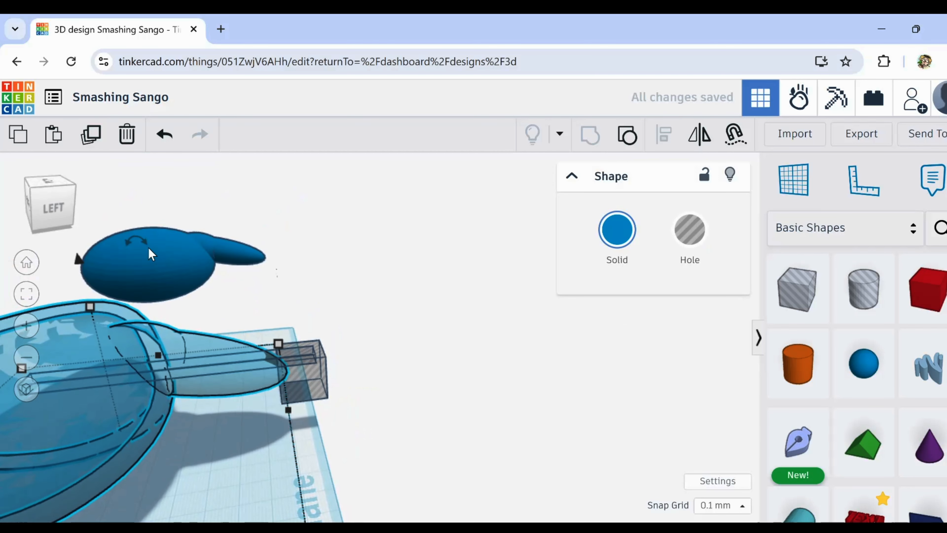
left_click_drag(149, 248, 159, 174)
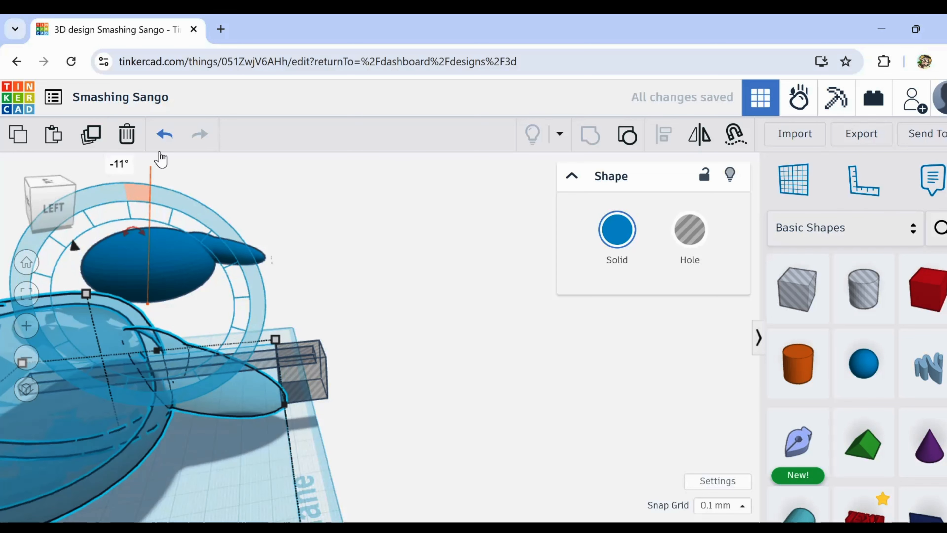
left_click(163, 138)
left_click(197, 437)
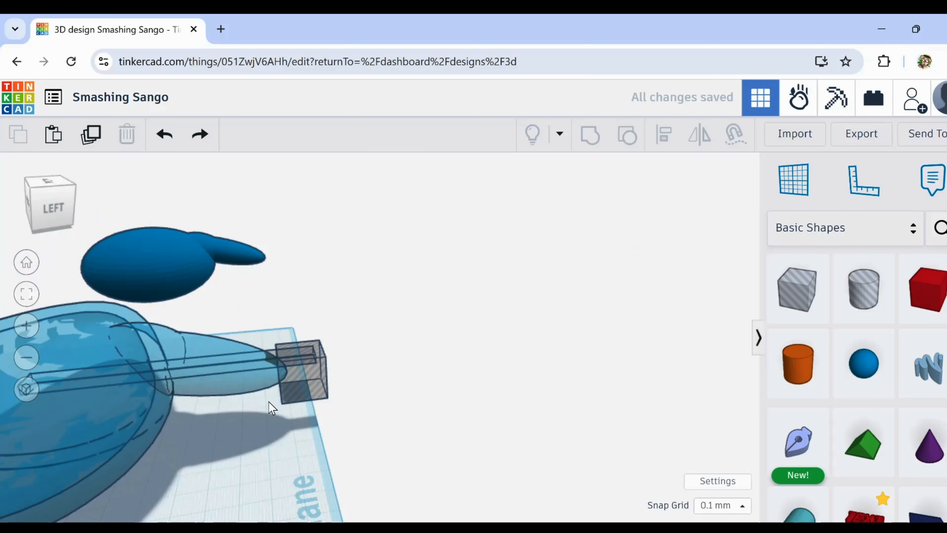
Step: Tilt the hole bar to follow the fin's downward slope and shift it outward until it extends past the fin tip
left_click(295, 352)
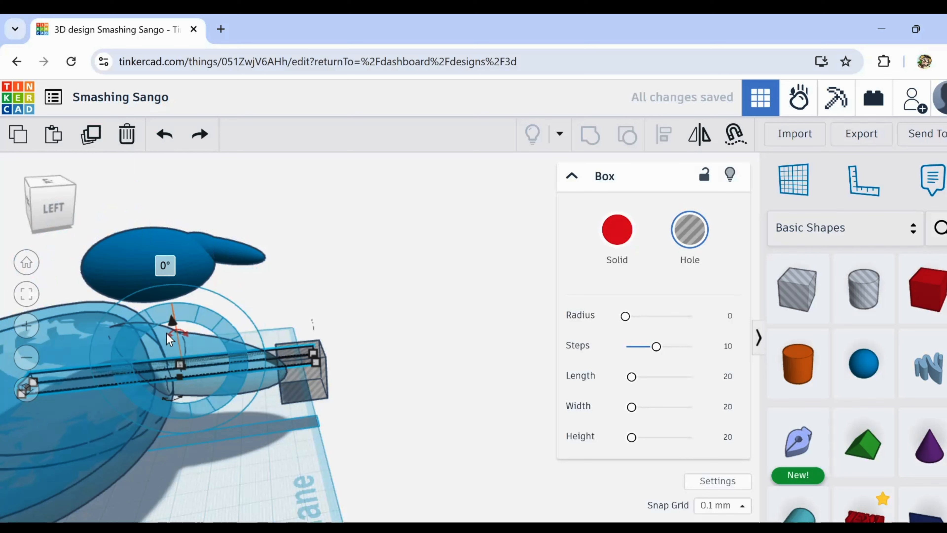
left_click_drag(167, 333, 191, 243)
key("Right")
key("Right")
key("Right")
key("Right")
key("Right")
key("Right")
key("Right")
key("Right")
key("Right")
key("Right")
key("Right")
key("Right")
key("Right")
key("Right")
key("Right")
key("Right")
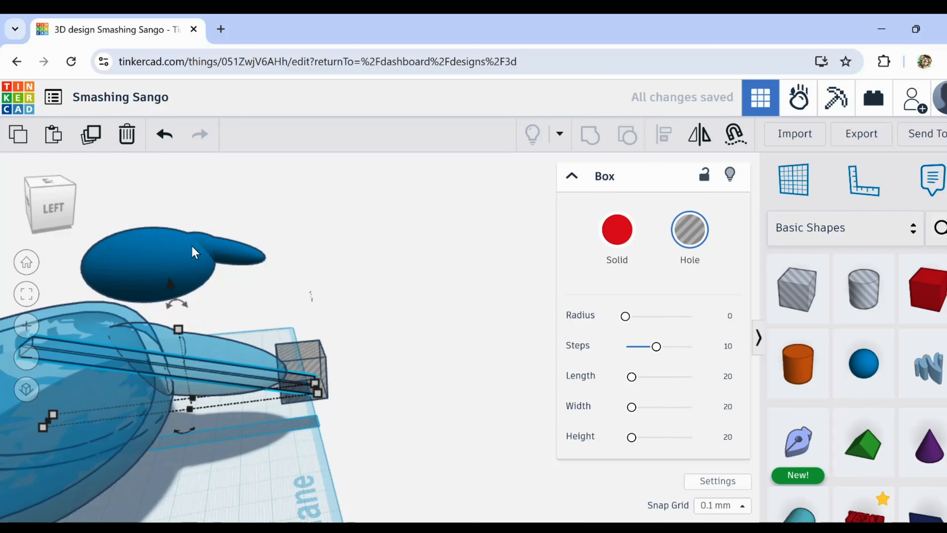
key("Right")
key("Right")
key("Right")
key("Right")
key("Right")
key("Right")
key("Right")
key("Right")
key("Right")
key("Right")
key("Right")
key("Right")
key("Right")
key("Right")
key("Right")
key("Right")
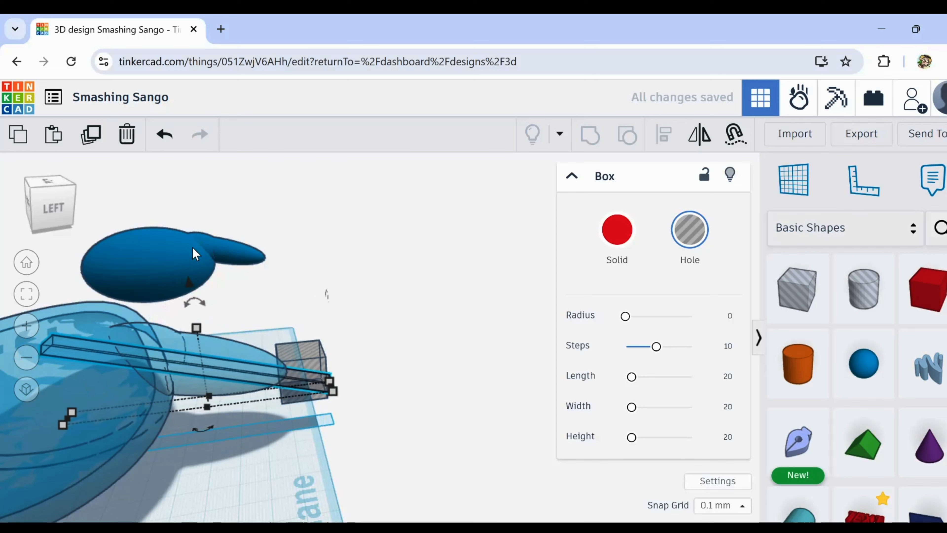
key("Right")
key("Right")
key("Right")
key("Right")
key("Right")
key("Right")
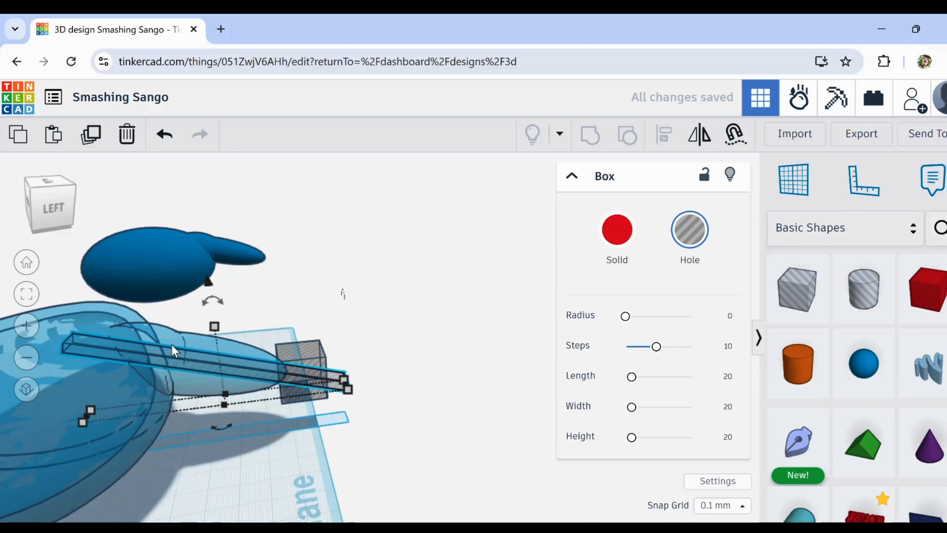
Step: Check the hole bar's path inside the fin from several sides and tilt it about 4° more toward the fin tip
right_click_drag(193, 476, 232, 445)
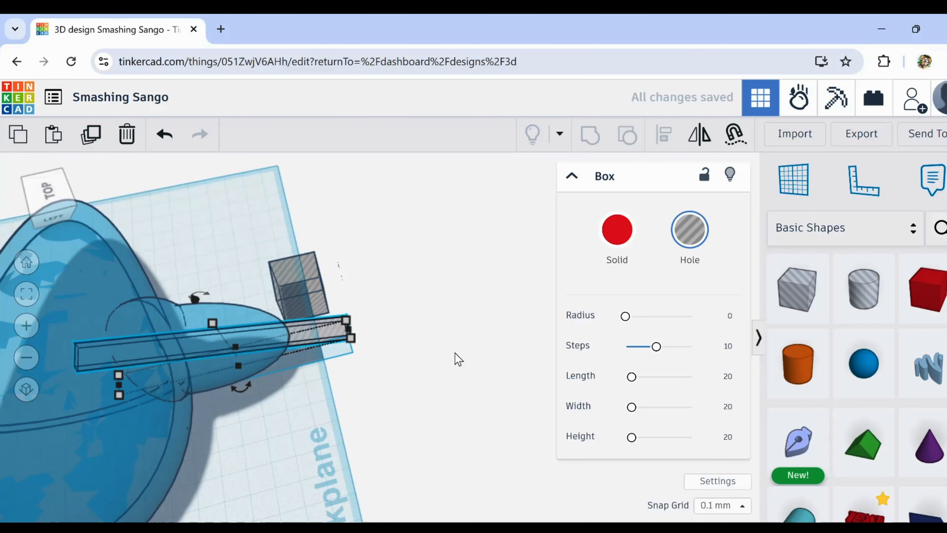
right_click_drag(455, 354, 349, 307)
scroll(185, 358, "up", 5)
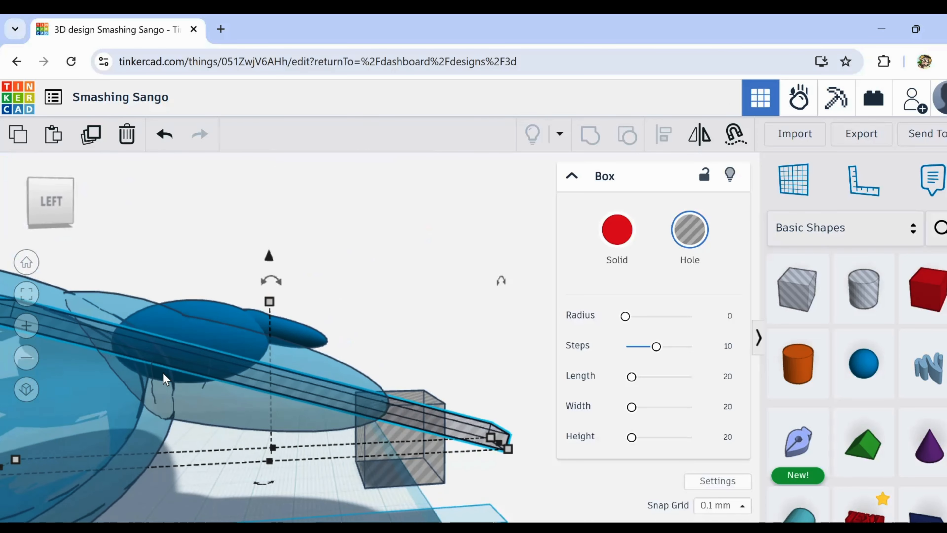
right_click_drag(134, 423, 307, 503)
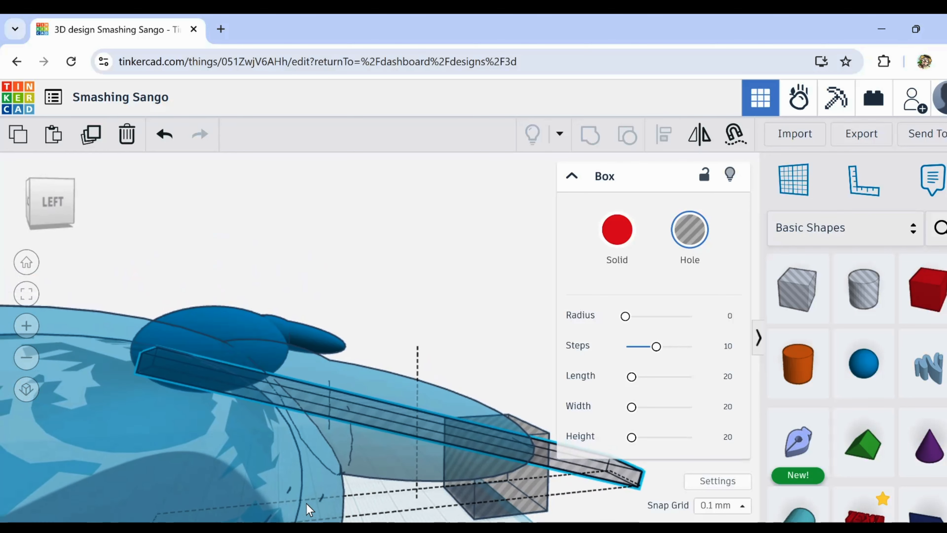
right_click_drag(206, 353, 146, 344)
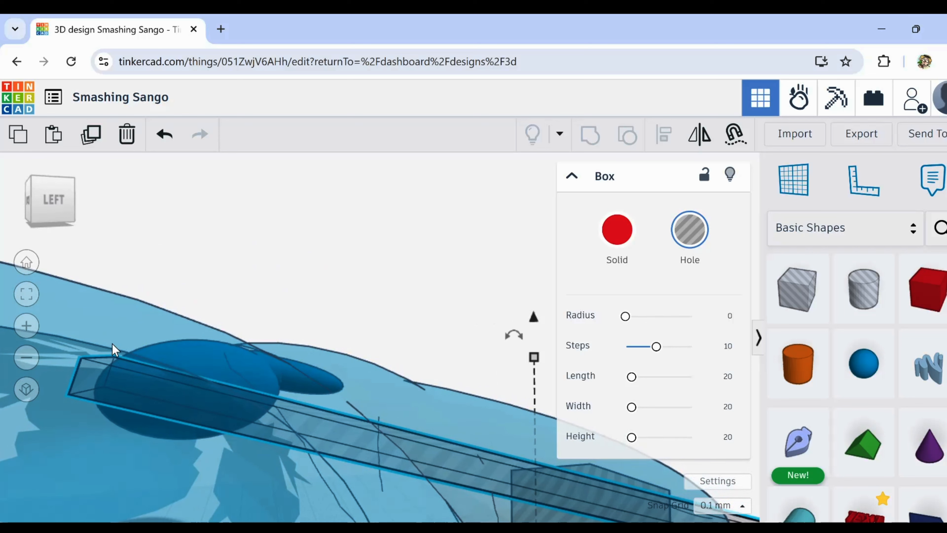
right_click_drag(184, 400, 180, 433)
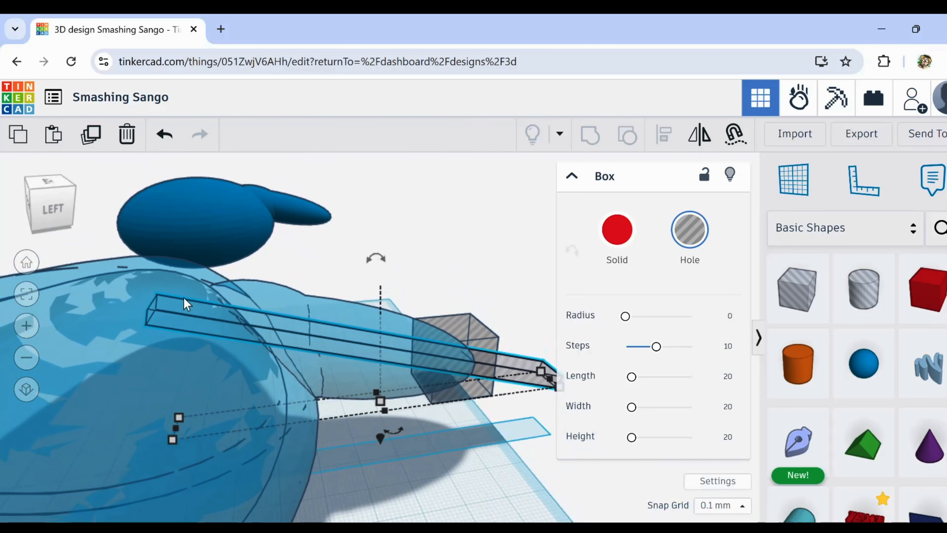
middle_click_drag(364, 471, 290, 432)
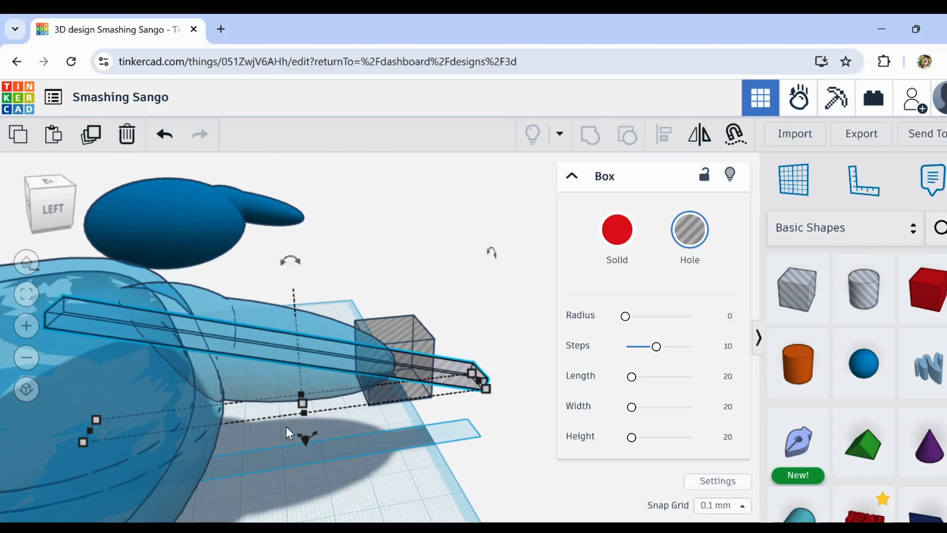
left_click_drag(301, 267, 311, 195)
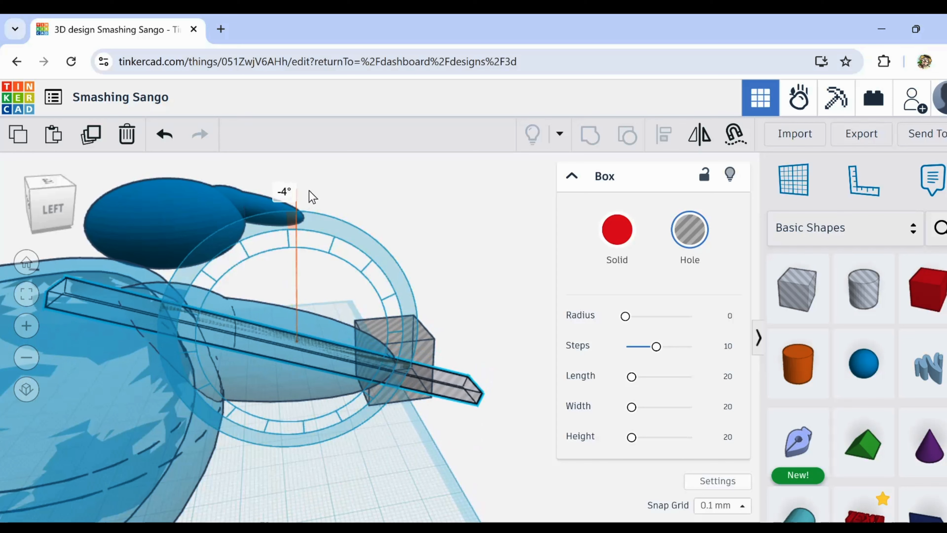
left_click_drag(312, 196, 313, 194)
scroll(84, 313, "up", 6)
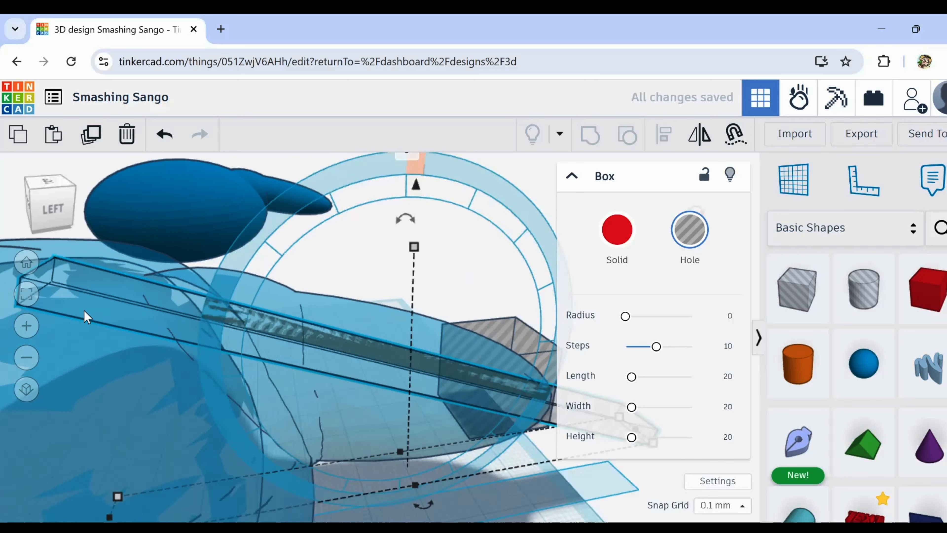
Step: Rotate the hole bar by 4° to give it a gentler slope along the fin
scroll(84, 310, "down", 6)
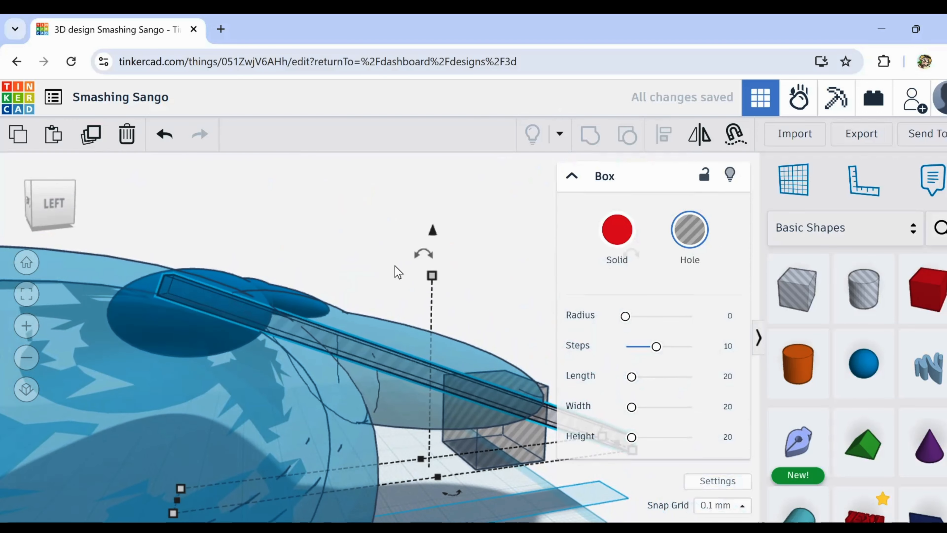
left_click_drag(421, 257, 405, 196)
scroll(269, 273, "down", 5)
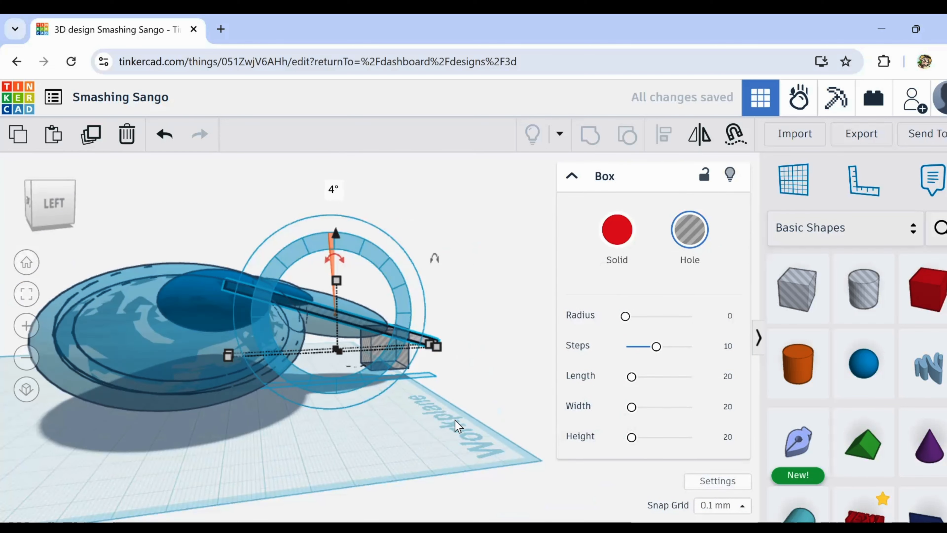
Step: Move the separate hole box over the bar's inner end inside the body and raise it to about 40.8 mm above the workplane
right_click_drag(455, 420, 242, 379)
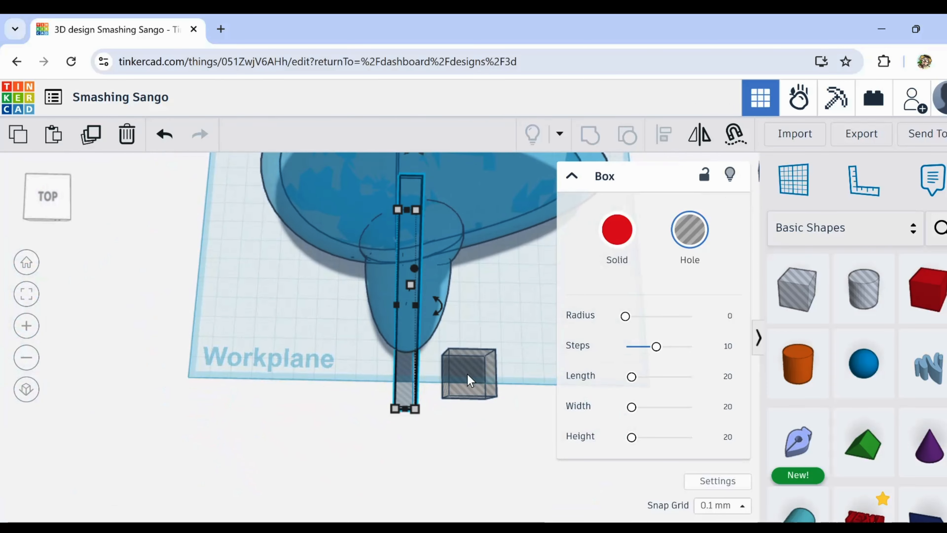
left_click_drag(469, 387, 462, 308)
left_click_drag(409, 243, 399, 209)
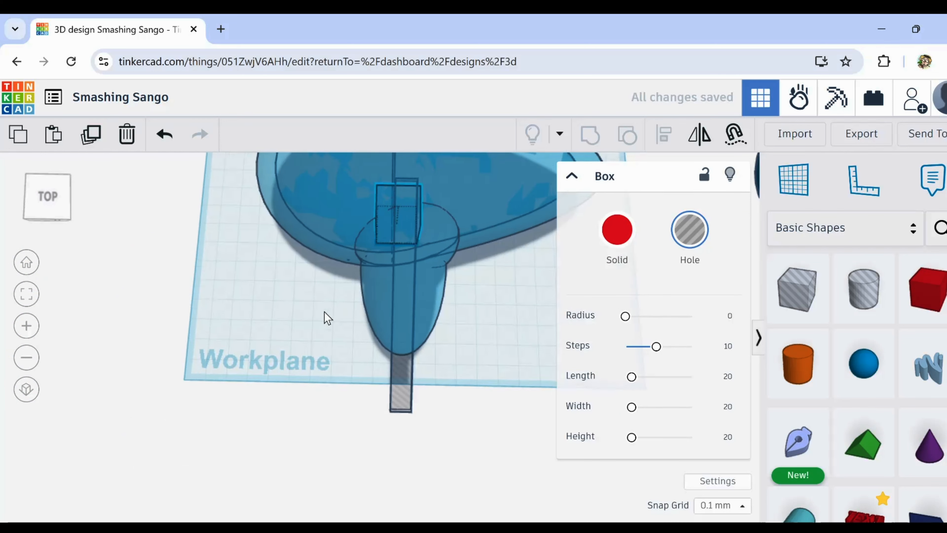
right_click_drag(324, 317, 286, 412)
scroll(338, 333, "up", 5)
scroll(340, 339, "down", 5)
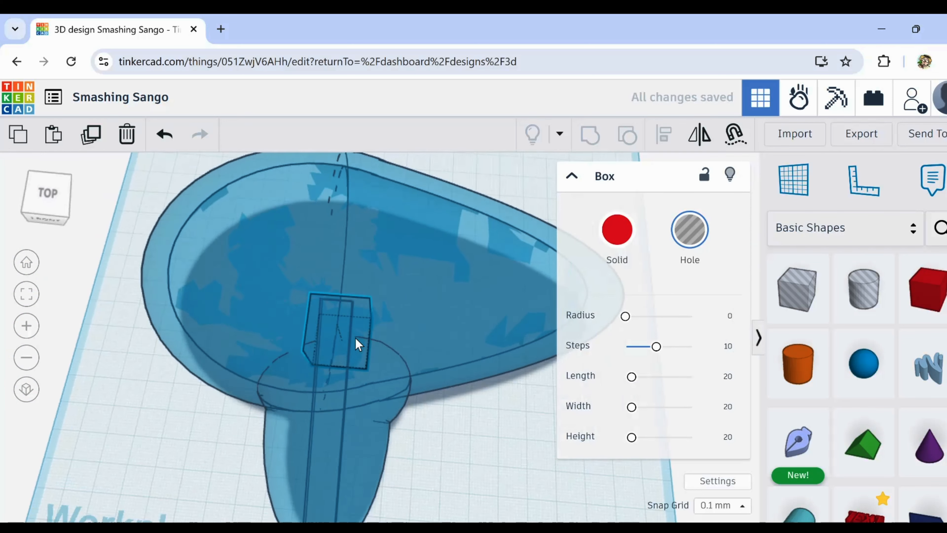
right_click_drag(355, 344, 344, 216)
left_click_drag(343, 221, 329, 207)
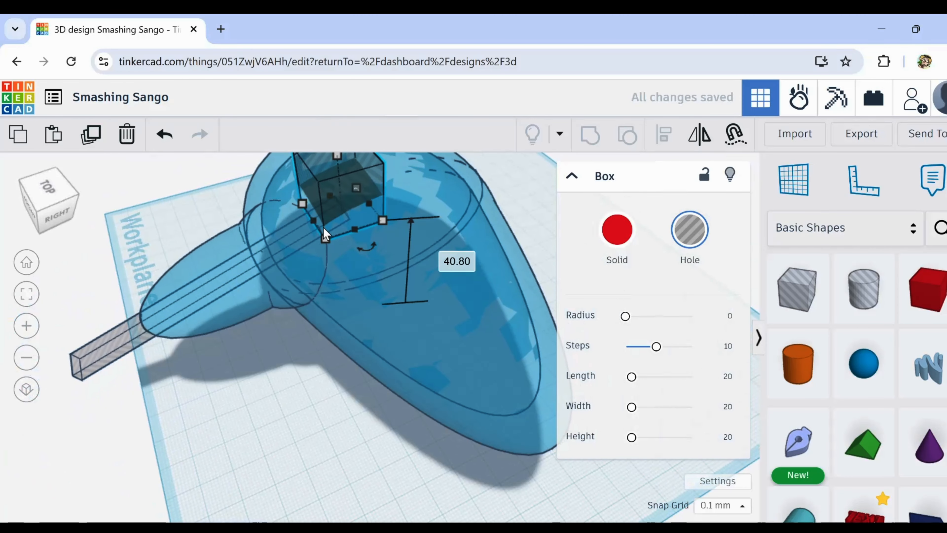
Step: Set the hole bar's width to 9 mm
left_click(97, 362)
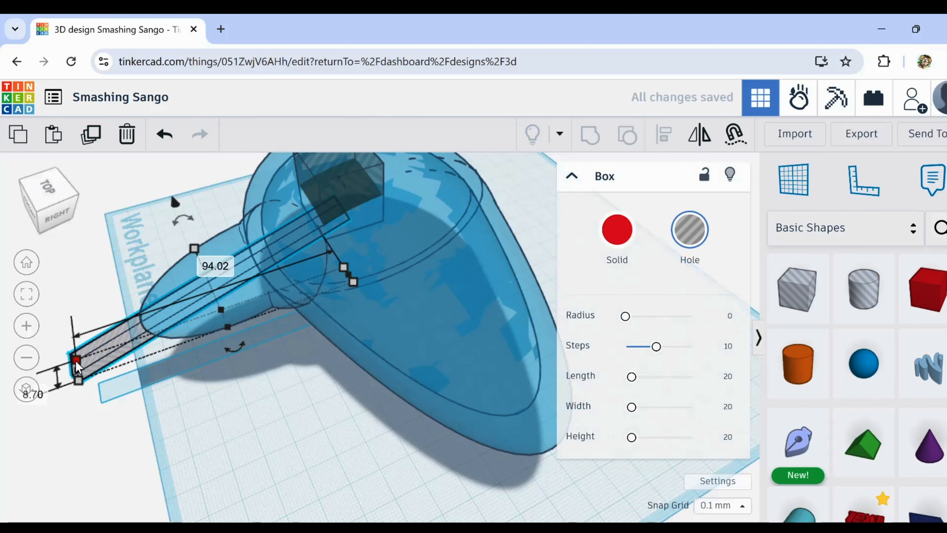
right_click_drag(89, 433, 303, 437)
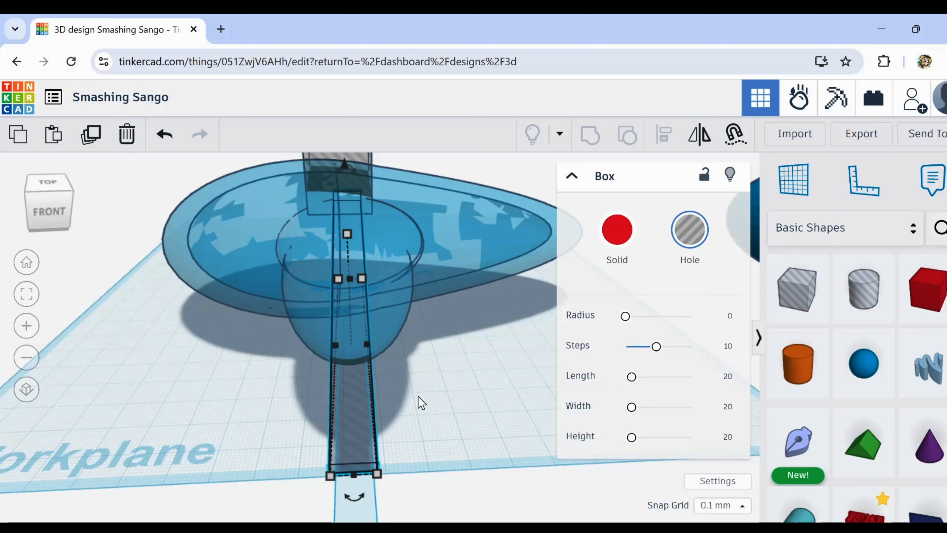
middle_click_drag(419, 402, 409, 368)
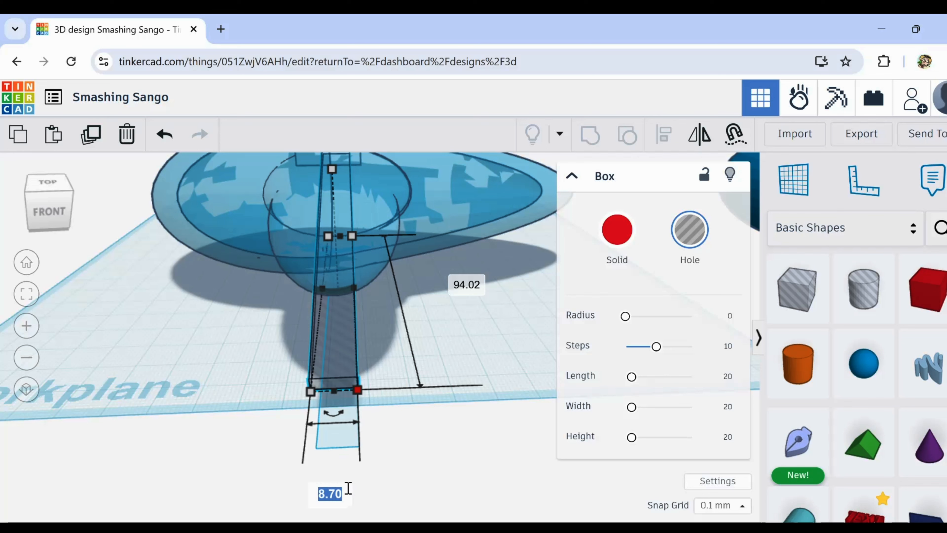
key("Return")
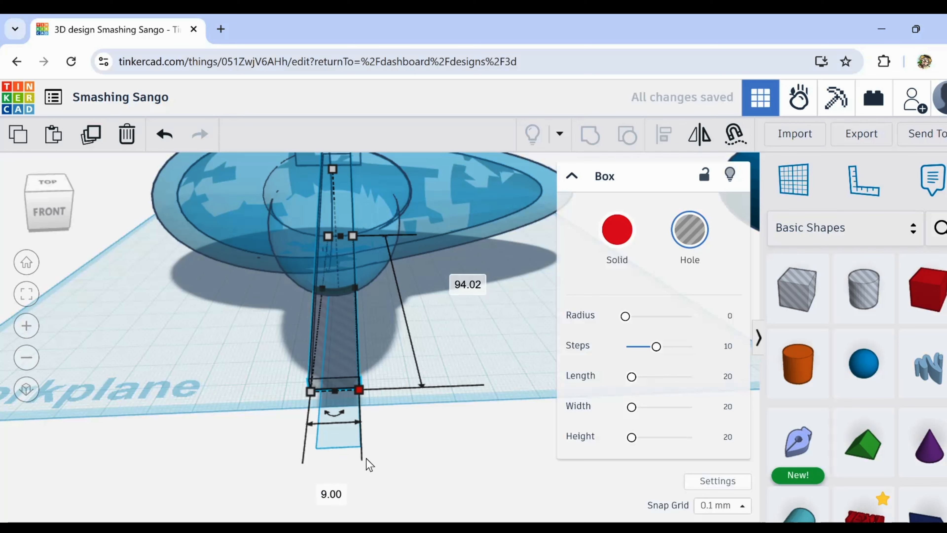
Step: Rotate the hole bar until it lies nearly level and open its height dimension for editing
right_click_drag(463, 312, 272, 390)
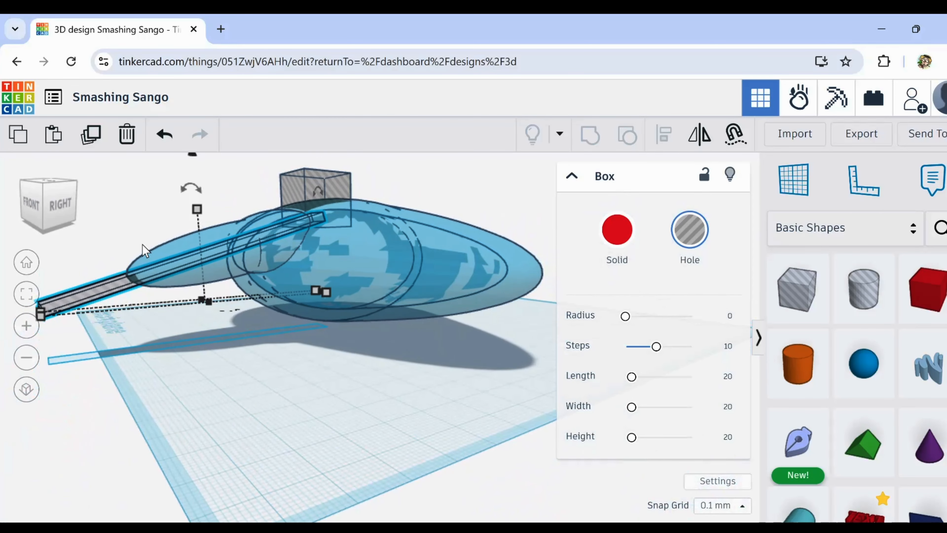
mouse_move(191, 192)
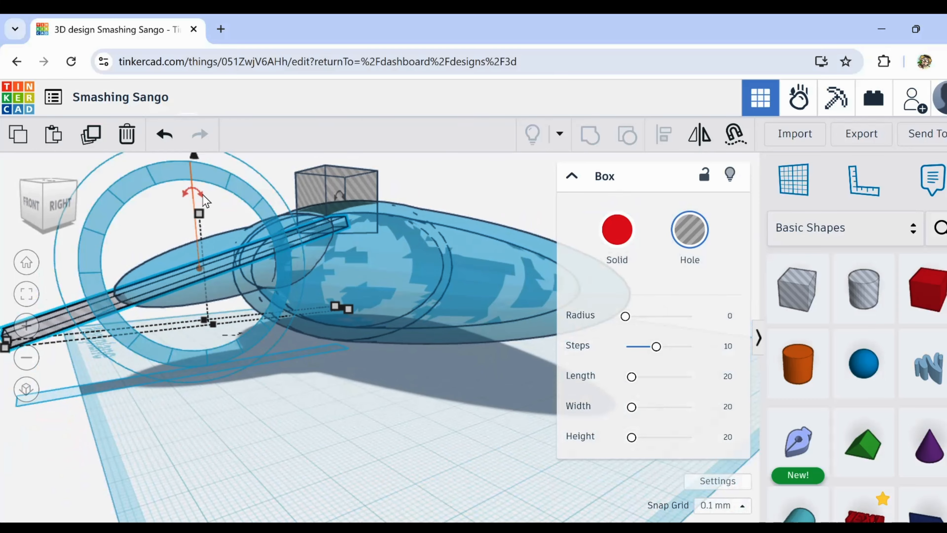
right_click_drag(202, 177, 183, 391)
left_click(286, 272)
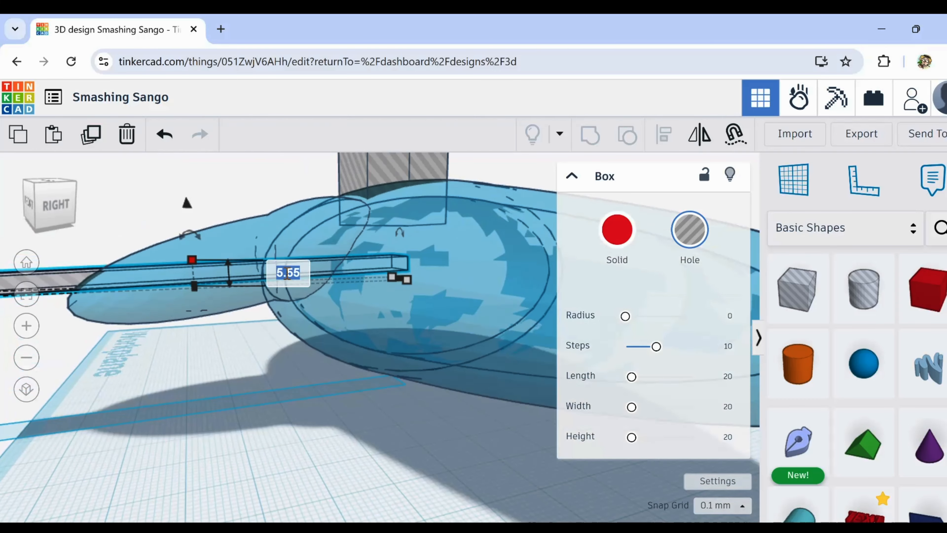
right_click_drag(261, 422, 613, 286)
key("d")
key("ctrl+z")
left_click(252, 452)
Step: Tilt the nearly level hole bar by 15° so it slopes down through the fin
scroll(485, 467, "down", 2)
right_click_drag(388, 372, 560, 374)
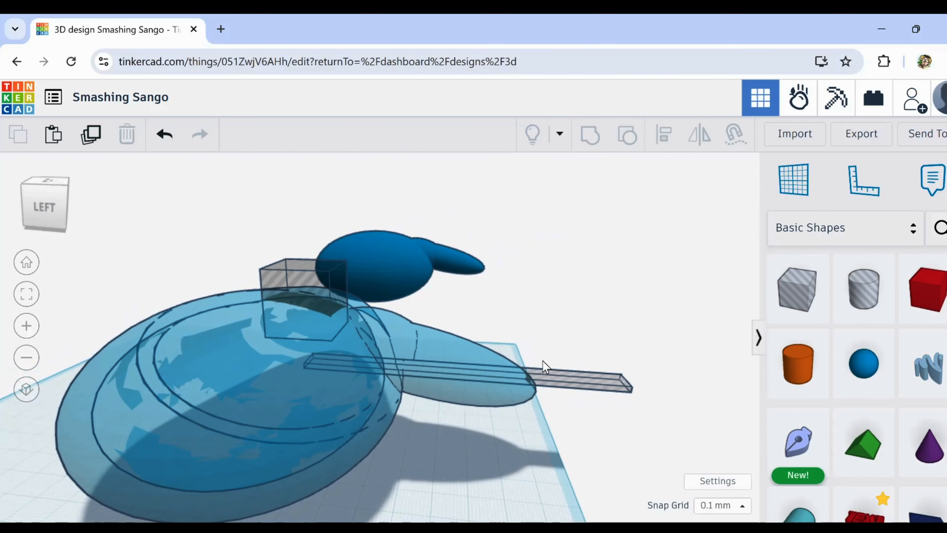
left_click(545, 375)
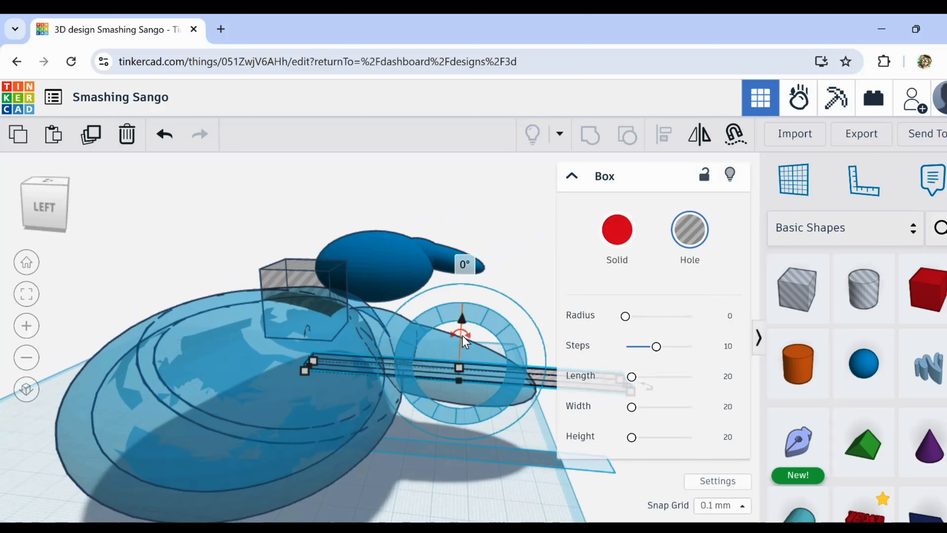
left_click_drag(462, 336, 509, 239)
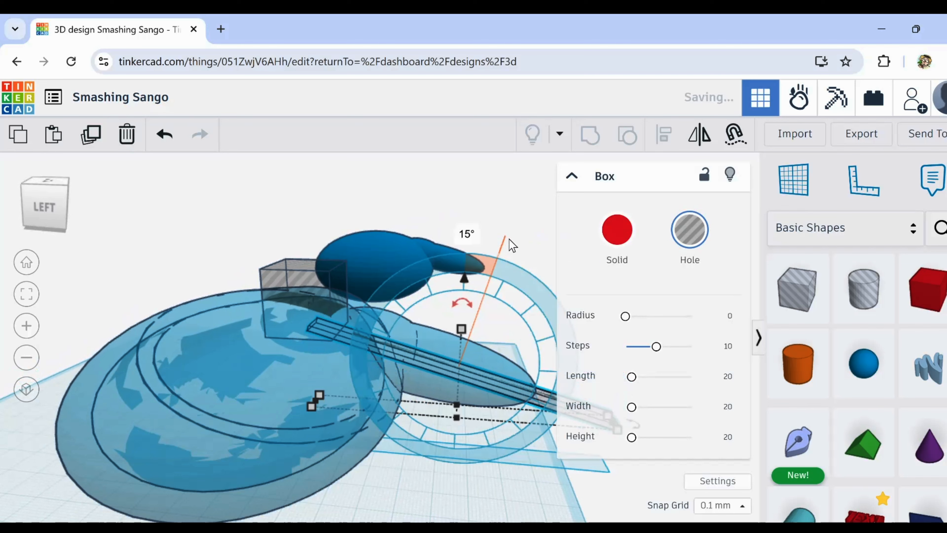
left_click(393, 503)
Step: Set the hole box above the cavity to 9 mm long and 9 mm wide
mouse_move(393, 504)
right_mouse_down()
mouse_move(287, 520)
mouse_move(262, 275)
right_mouse_up()
left_click(254, 279)
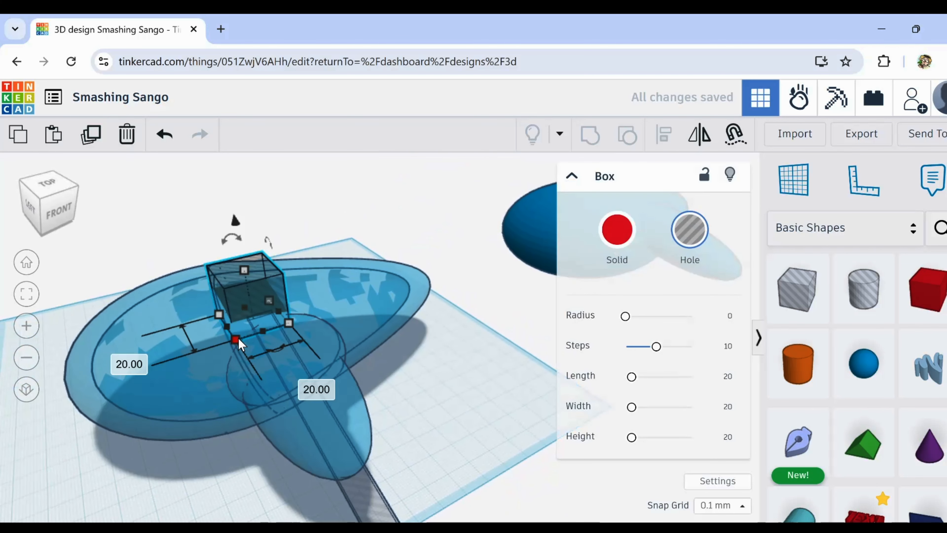
left_click(118, 356)
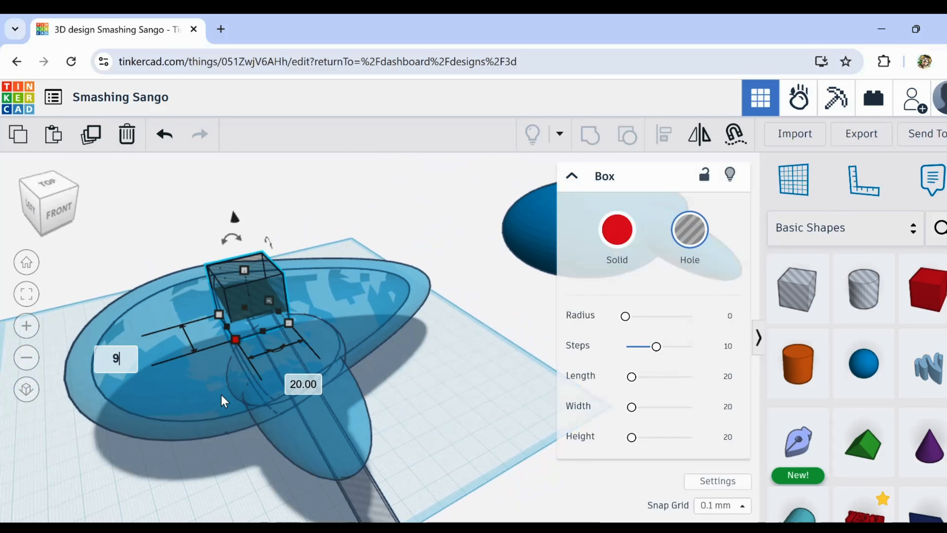
left_click(303, 384)
type("9")
key("Return")
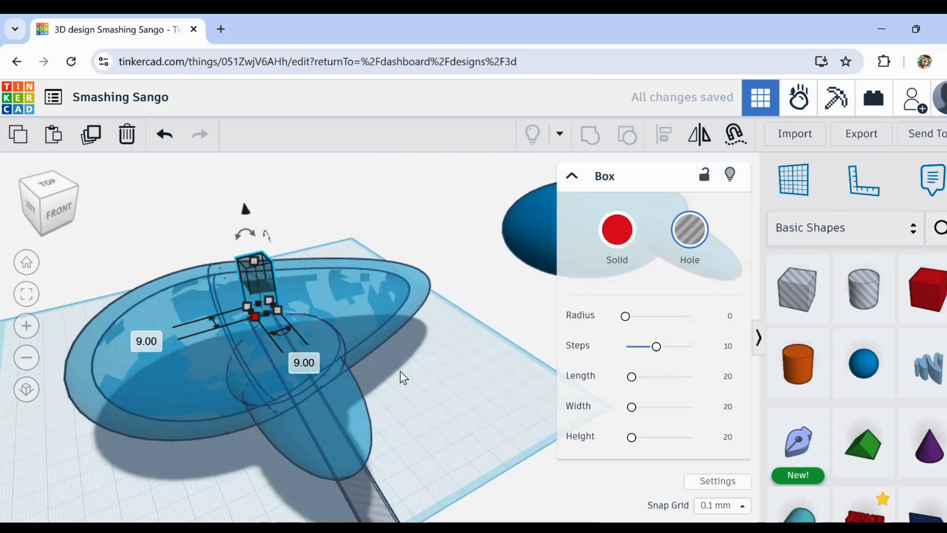
Step: Shift the narrowed hole box onto the hole bar's inner end, moving it 13.1 mm and -4.1 mm along the workplane
right_click_drag(401, 371, 389, 417)
right_click_drag(161, 367, 276, 352)
scroll(276, 352, "up", 3)
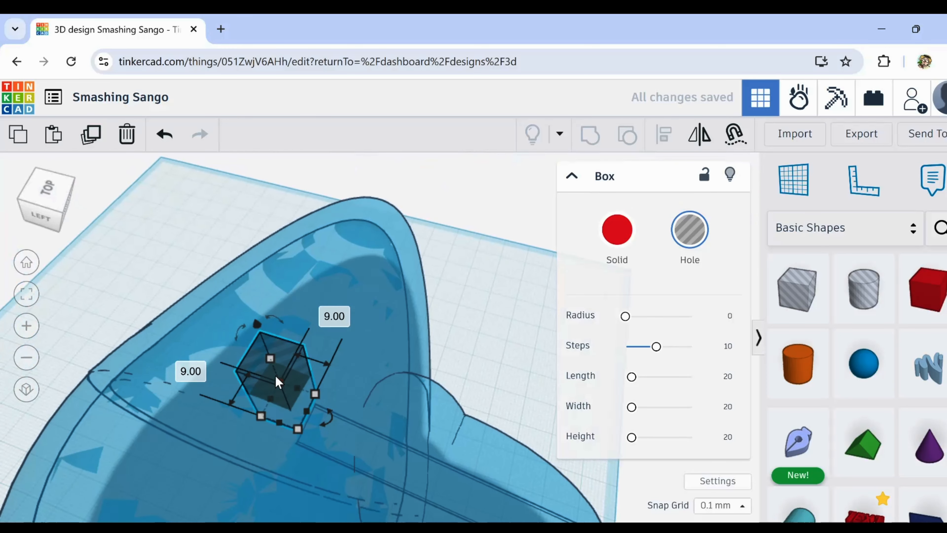
left_click_drag(275, 381, 316, 415)
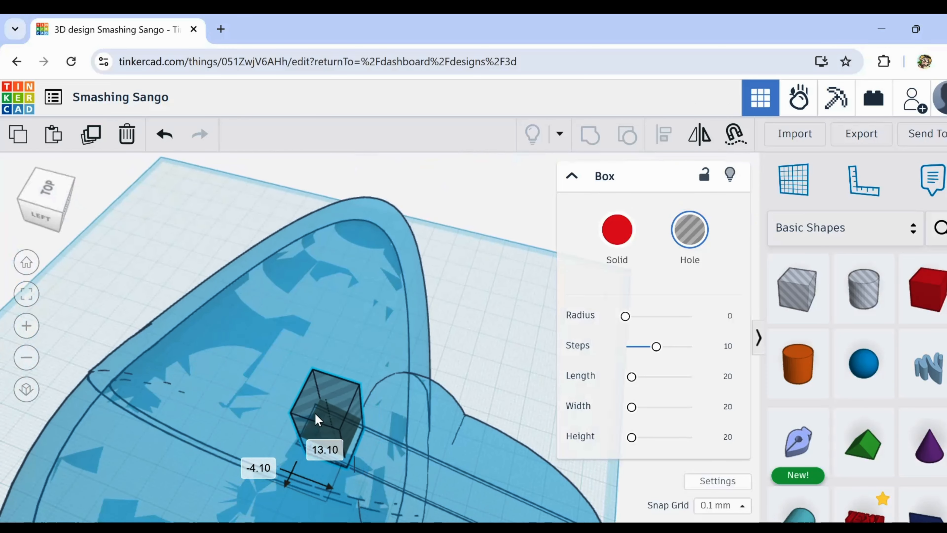
Step: Examine from the side how the base of the upright hole box overlaps the inner end of the bar
right_click_drag(244, 493, 281, 461)
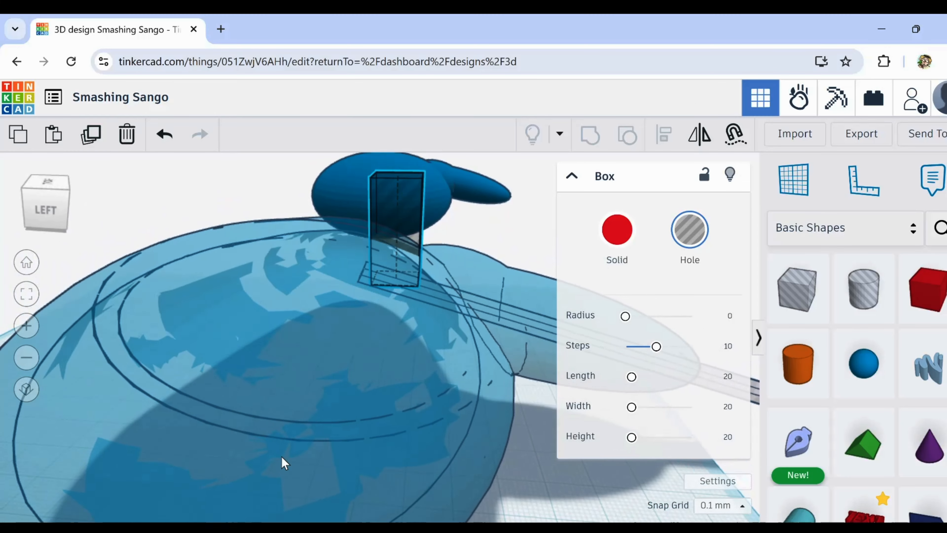
scroll(338, 328, "up", 5)
right_click_drag(376, 334, 291, 340)
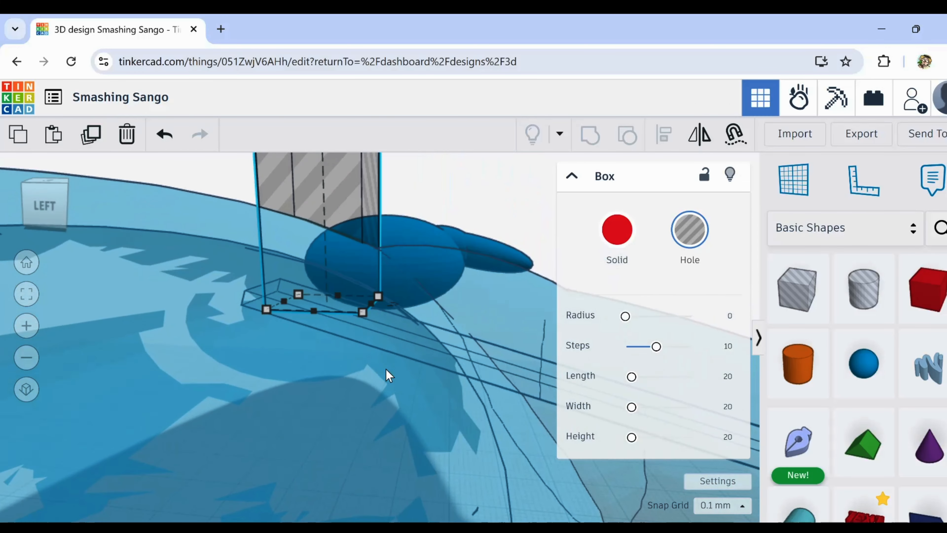
right_click_drag(405, 415, 480, 407)
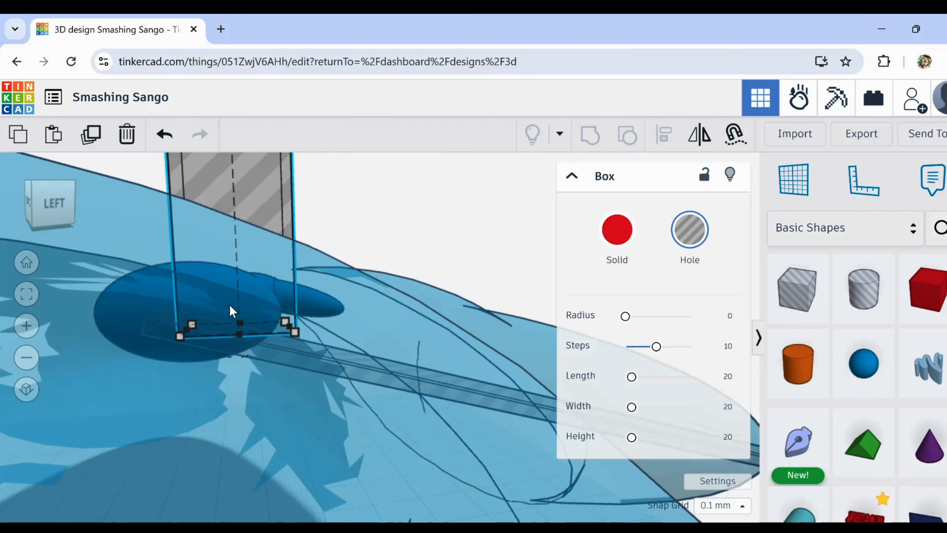
right_click_drag(220, 309, 250, 353)
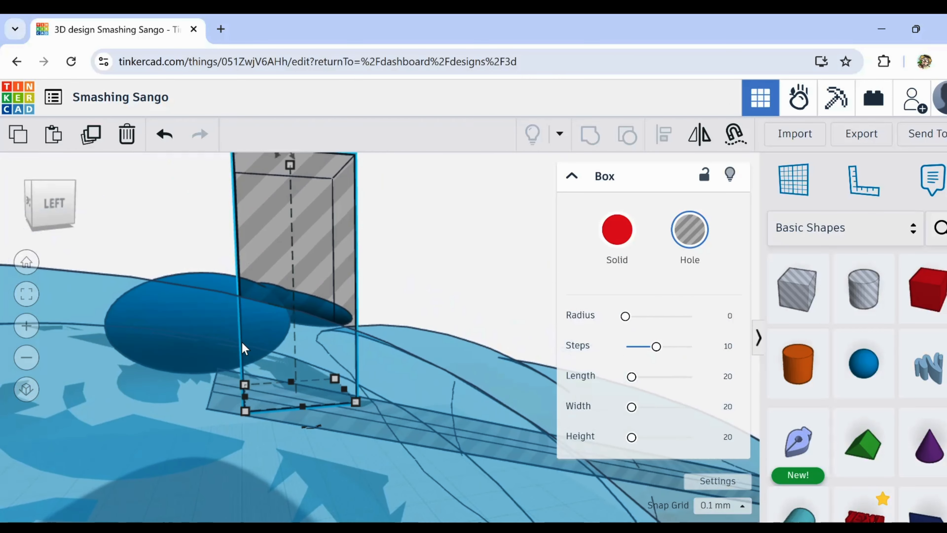
scroll(242, 343, "up", 3)
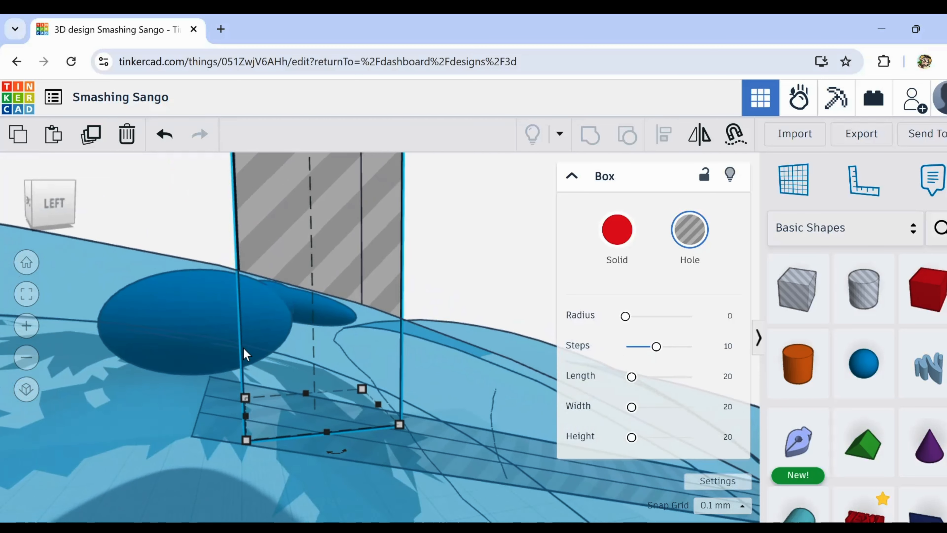
scroll(245, 350, "up", 2)
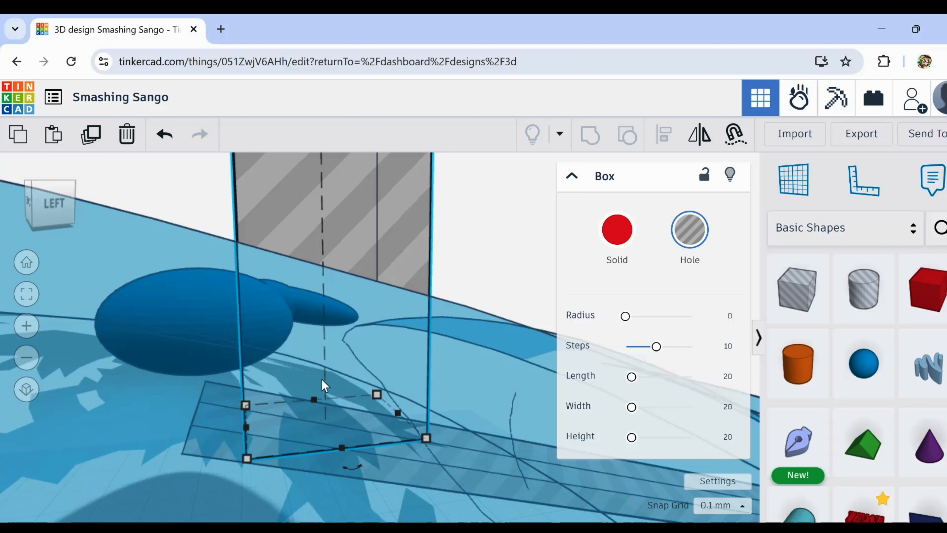
Step: Tilt the hole bar slightly to adjust where its inner end meets the upright hole box
scroll(515, 495, "down", 4)
middle_click_drag(514, 495, 337, 415)
left_click(541, 455)
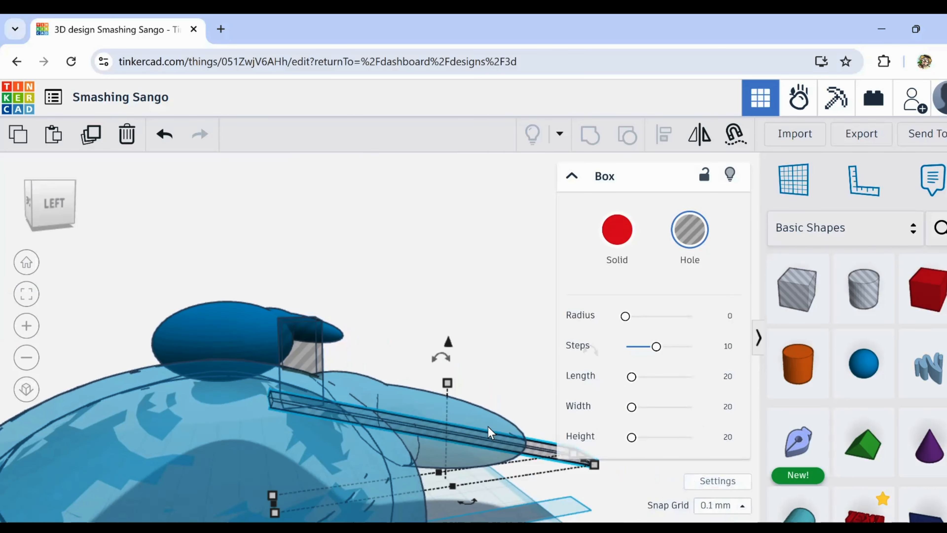
mouse_move(447, 365)
left_click_drag(433, 357, 444, 287)
scroll(276, 375, "up", 5)
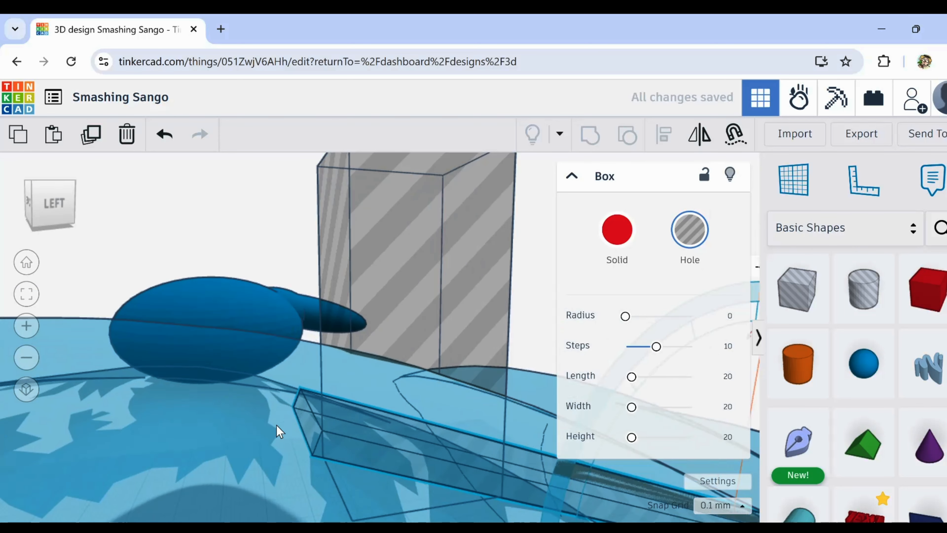
Step: Check the overlap from several sides and nudge the upright hole box sideways to center it over the bar's inner end
right_click_drag(276, 425, 97, 290)
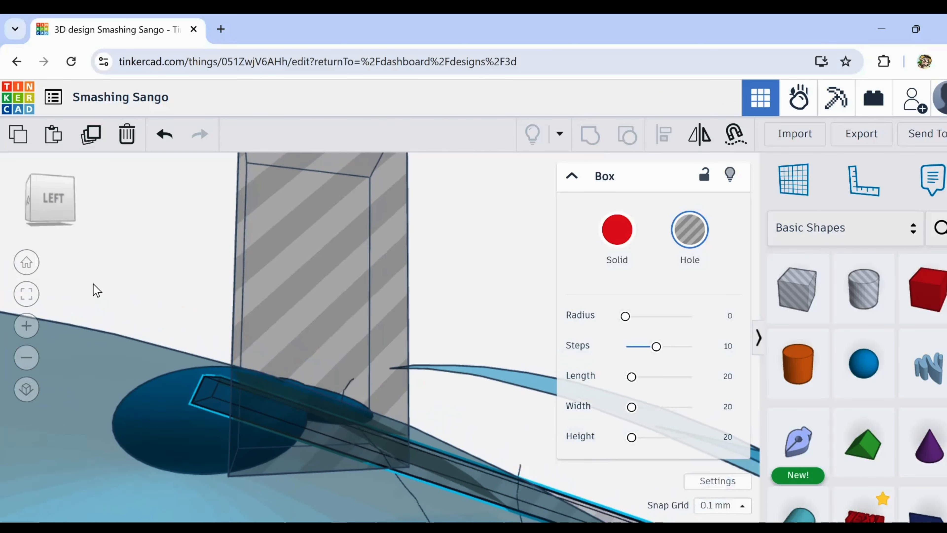
scroll(192, 347, "down", 4)
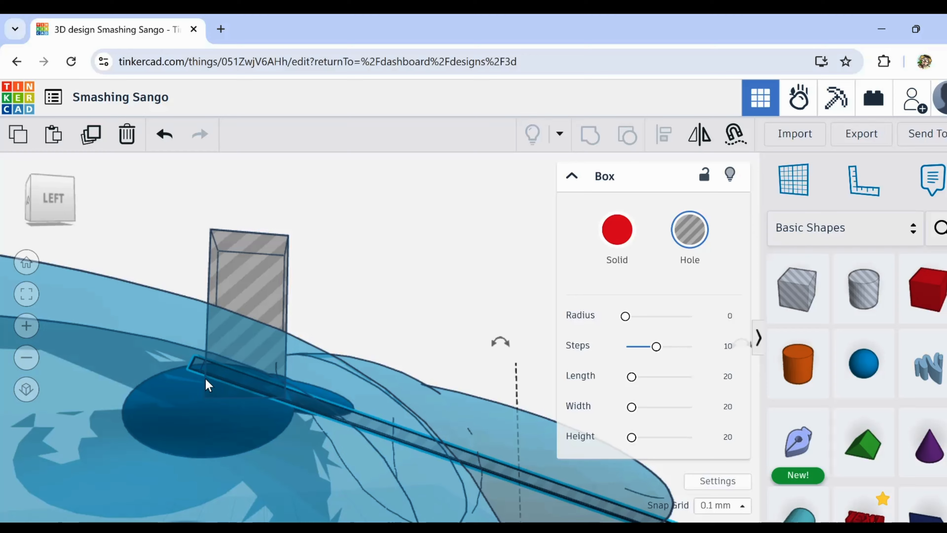
right_click_drag(205, 380, 213, 452)
right_click_drag(219, 339, 203, 476)
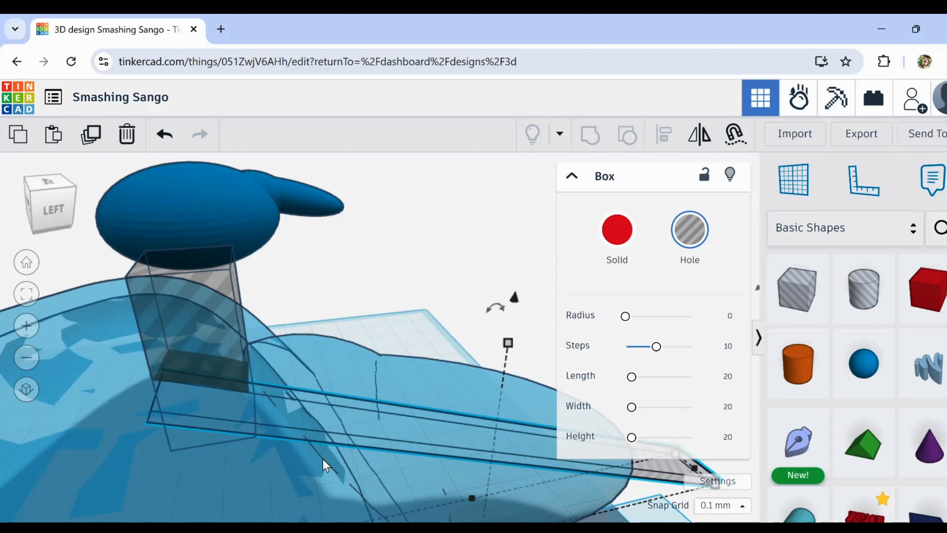
right_click_drag(324, 460, 190, 509)
right_click_drag(420, 378, 439, 351)
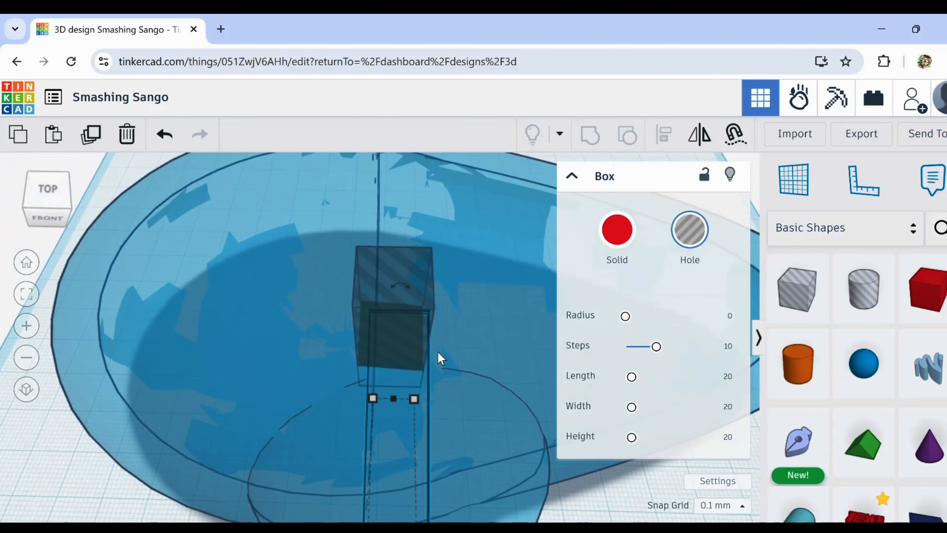
left_click(399, 260)
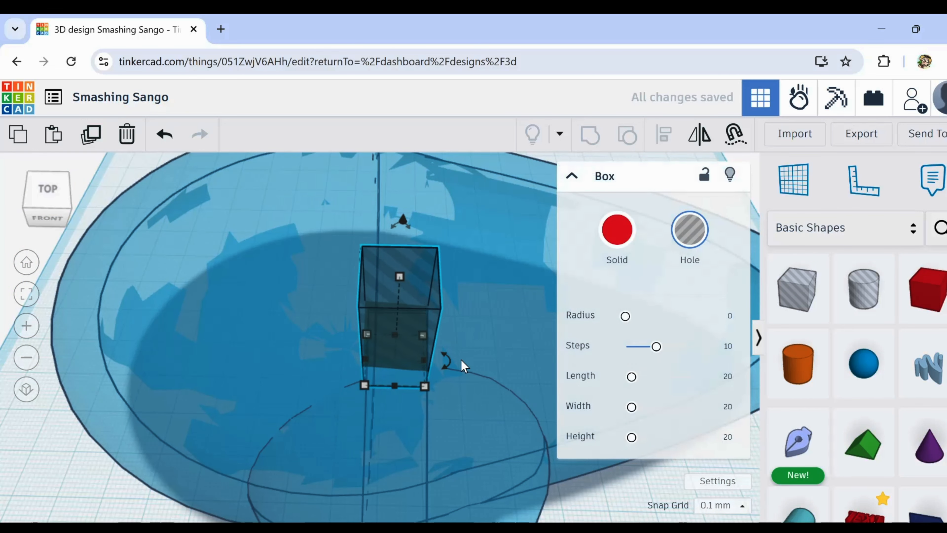
right_click_drag(461, 359, 456, 394)
scroll(455, 393, "down", 5)
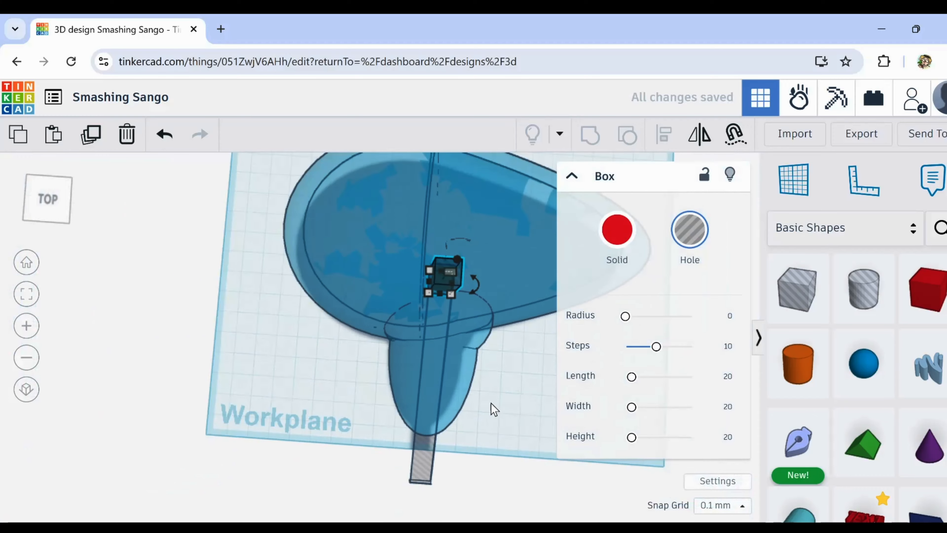
Step: Nudge the upright hole box sideways to line its edges up with the inner end of the hole bar
middle_click_drag(449, 369, 426, 379)
scroll(379, 243, "up", 8)
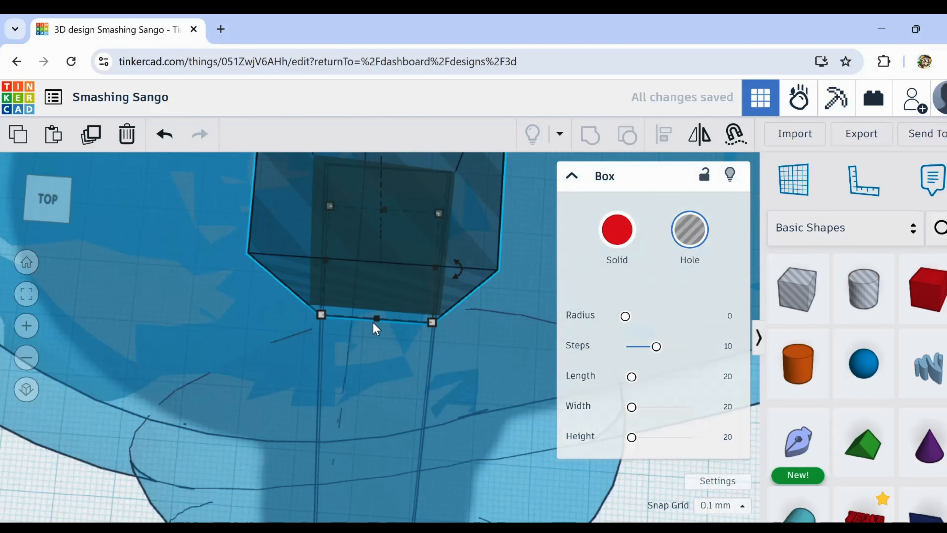
key("Right")
key("Right")
right_click_drag(367, 339, 372, 367)
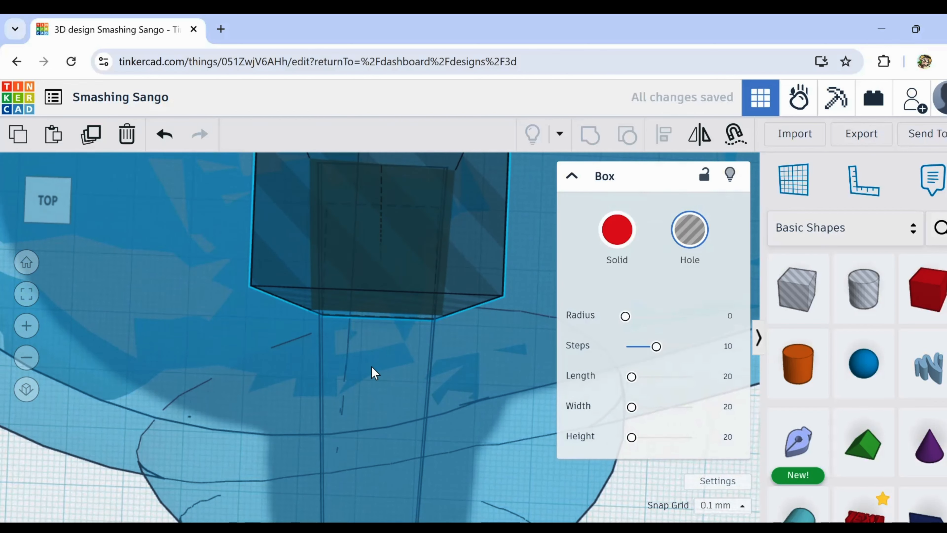
scroll(374, 369, "down", 8)
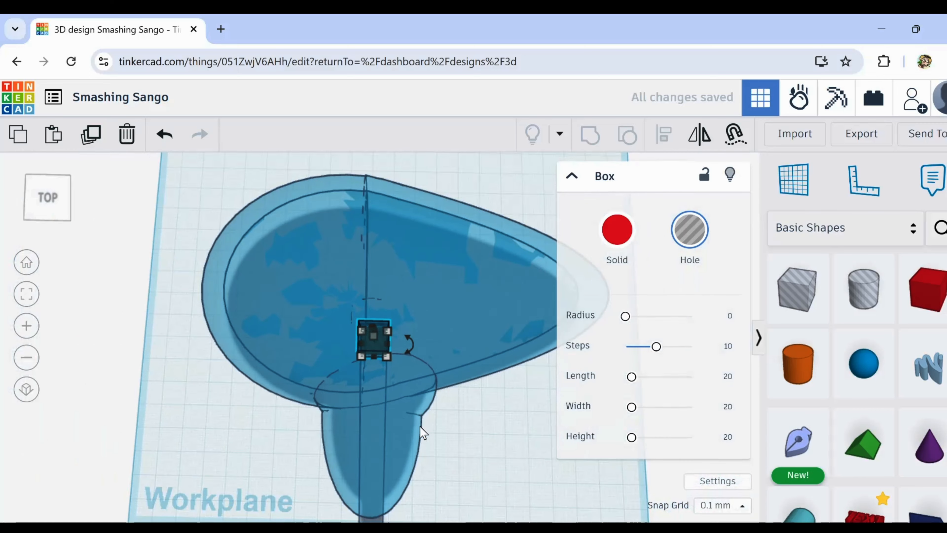
middle_click_drag(468, 451, 467, 419)
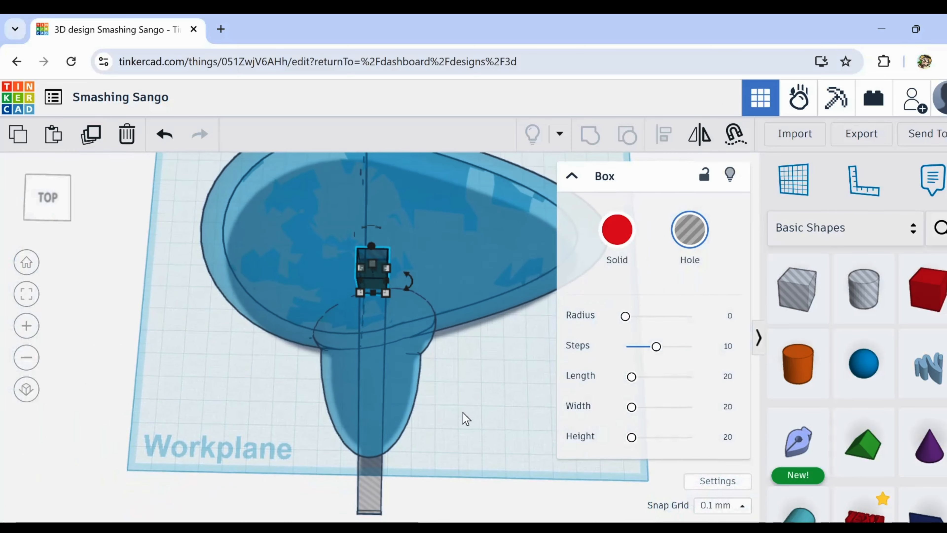
Step: Group the hollow body with the upright hole box to cut a square opening beside the fin
left_click(446, 269)
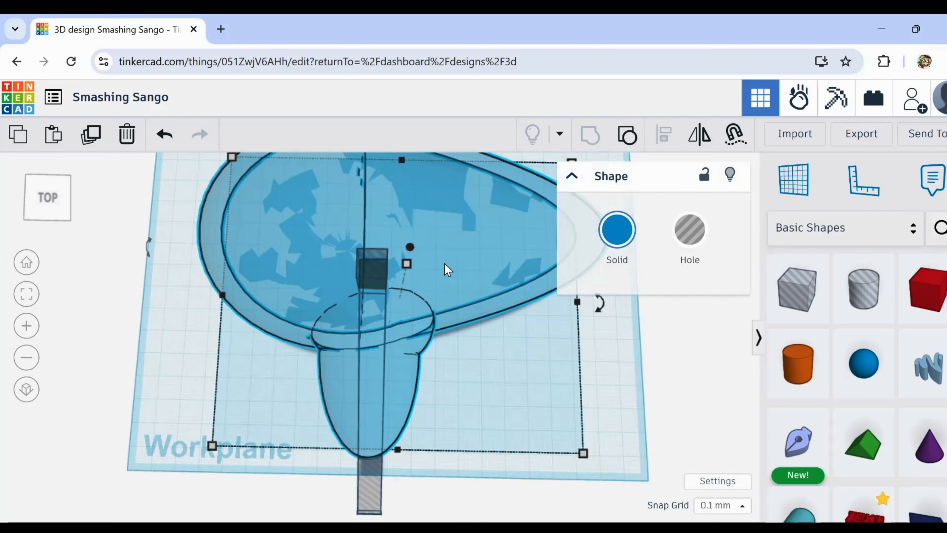
left_click(164, 135)
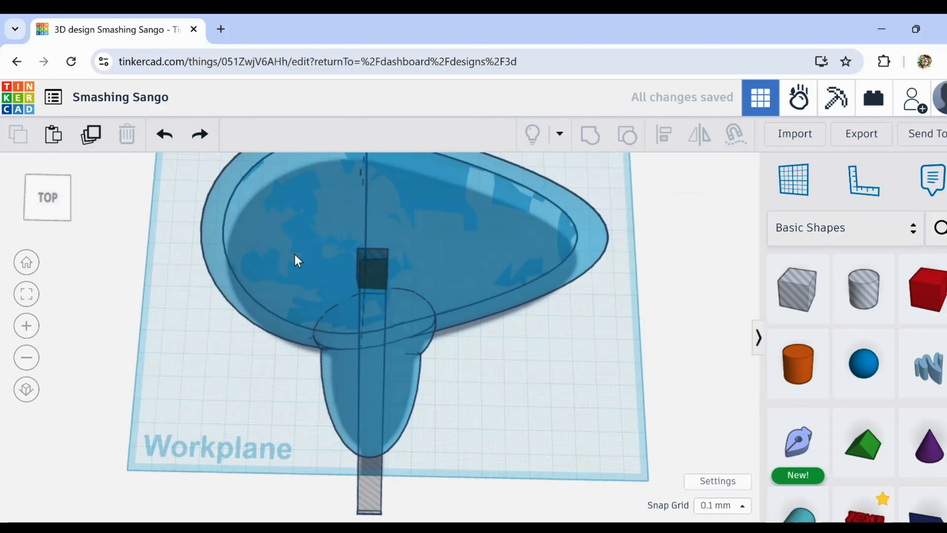
left_click(372, 264, "shift")
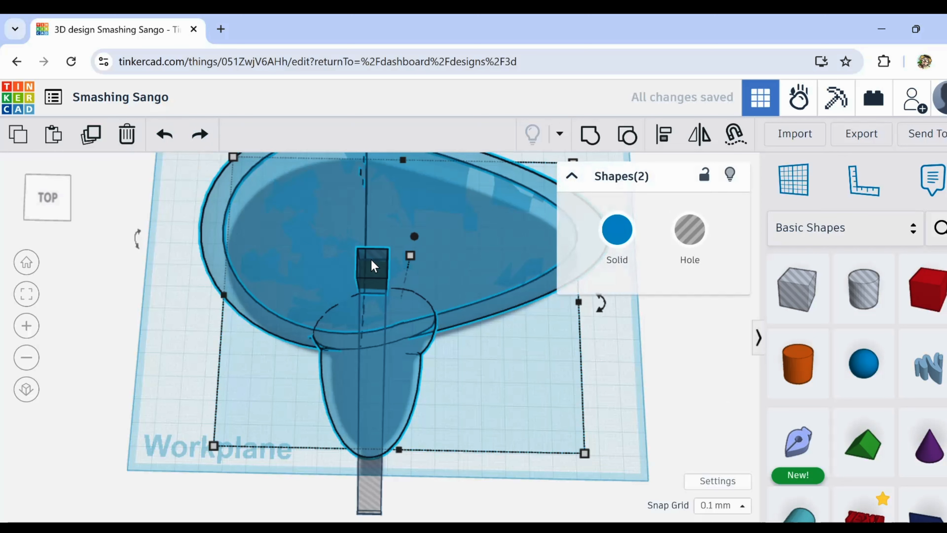
left_click(588, 136)
scroll(319, 282, "up", 2)
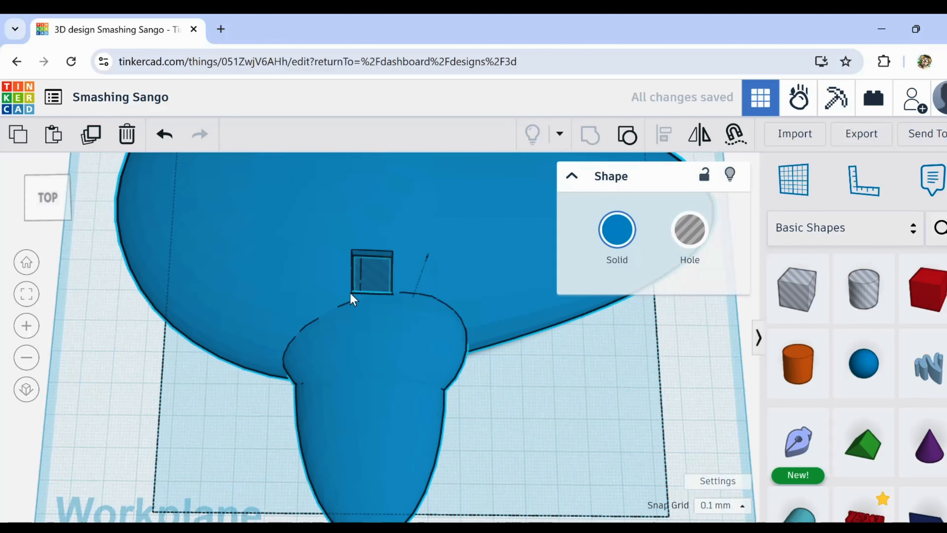
Step: Examine the square opening up close to see how the hole bar meets its floor and walls
right_click_drag(352, 298, 564, 268)
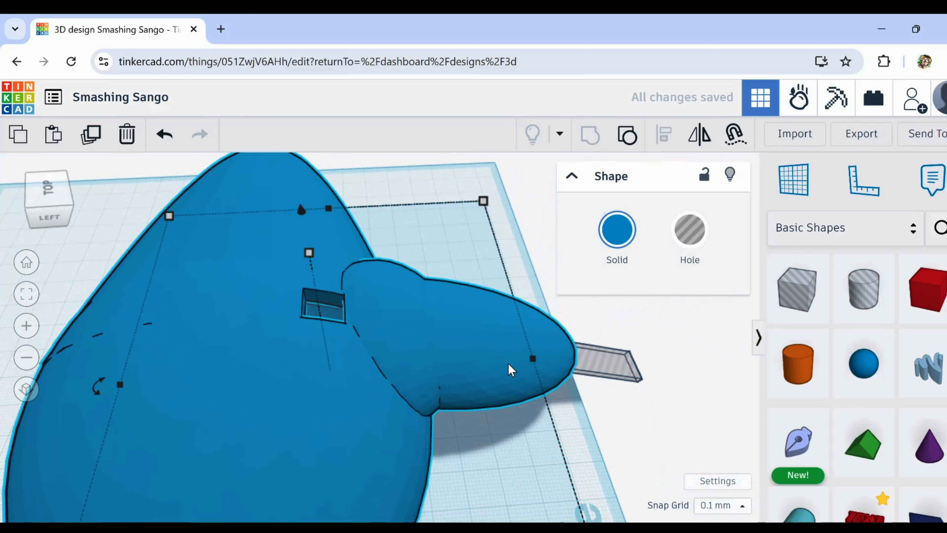
middle_click_drag(511, 369, 421, 455)
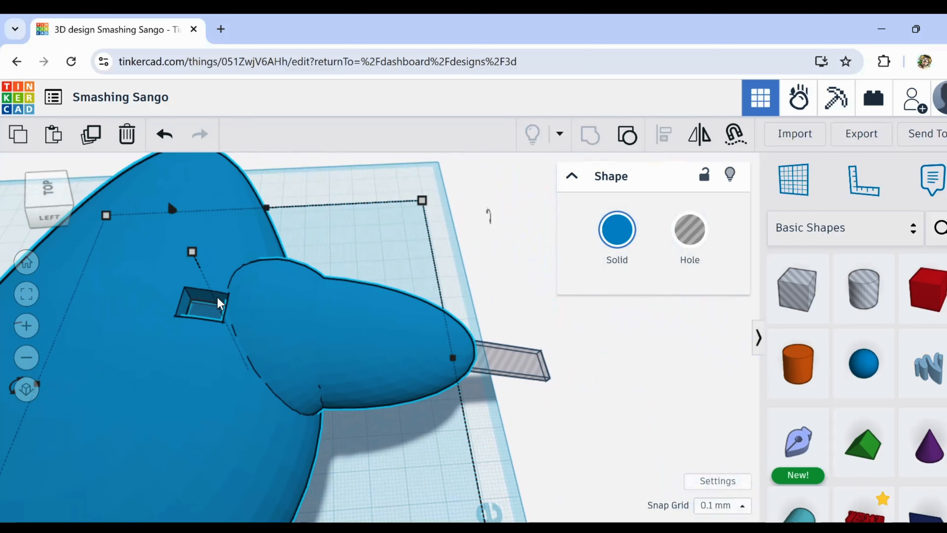
scroll(187, 311, "up", 10)
right_click_drag(202, 320, 39, 315)
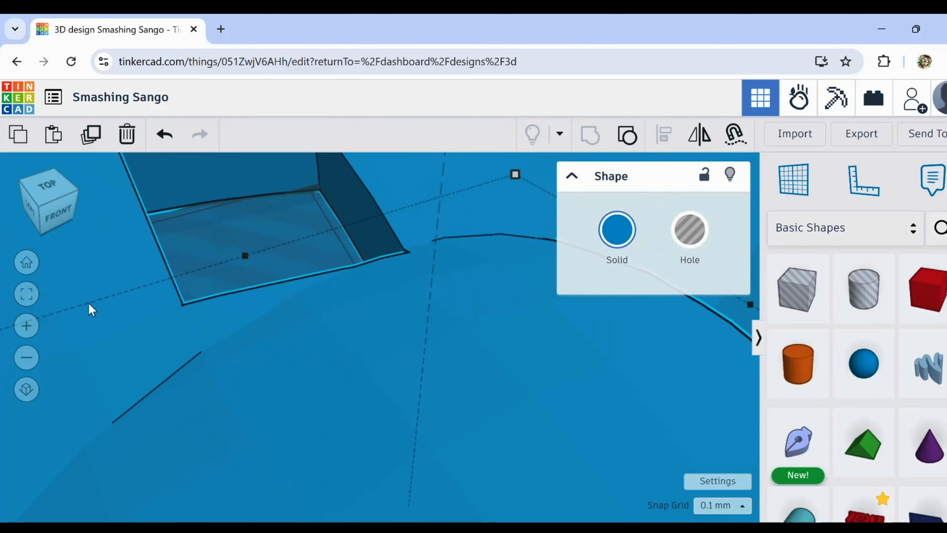
scroll(199, 246, "up", 5)
right_click_drag(199, 246, 135, 234)
scroll(247, 224, "down", 5)
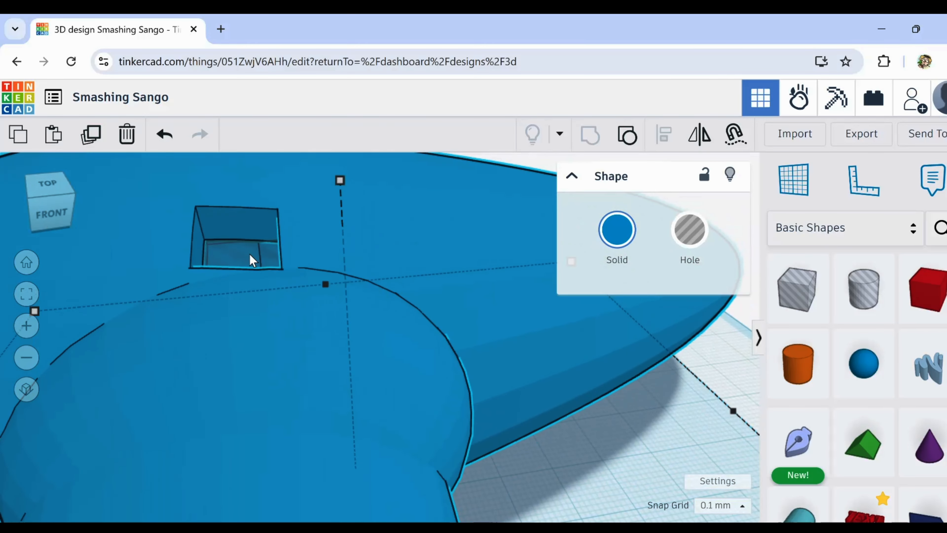
scroll(204, 235, "up", 4)
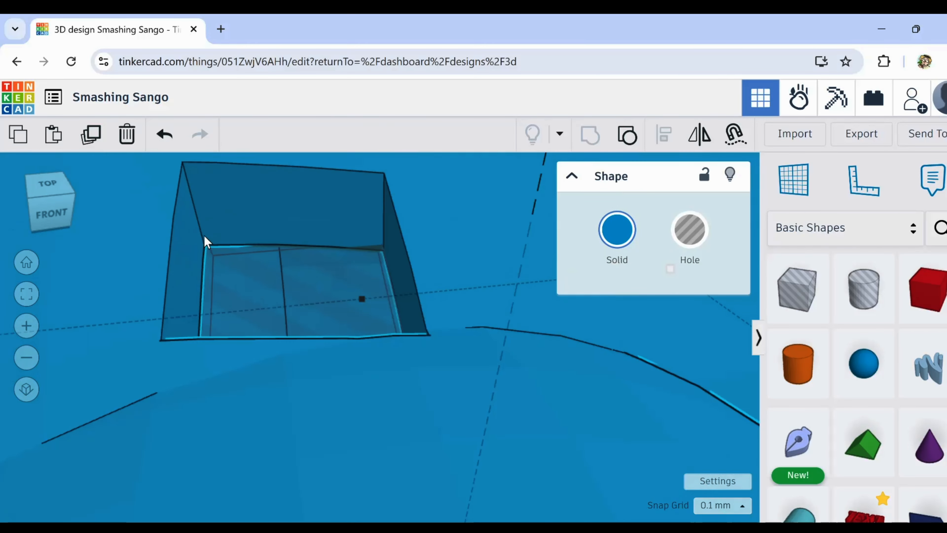
scroll(205, 236, "up", 2)
Step: Raise the hole bar slightly so its inner end meets the underside of the square opening in the body
left_click(300, 297)
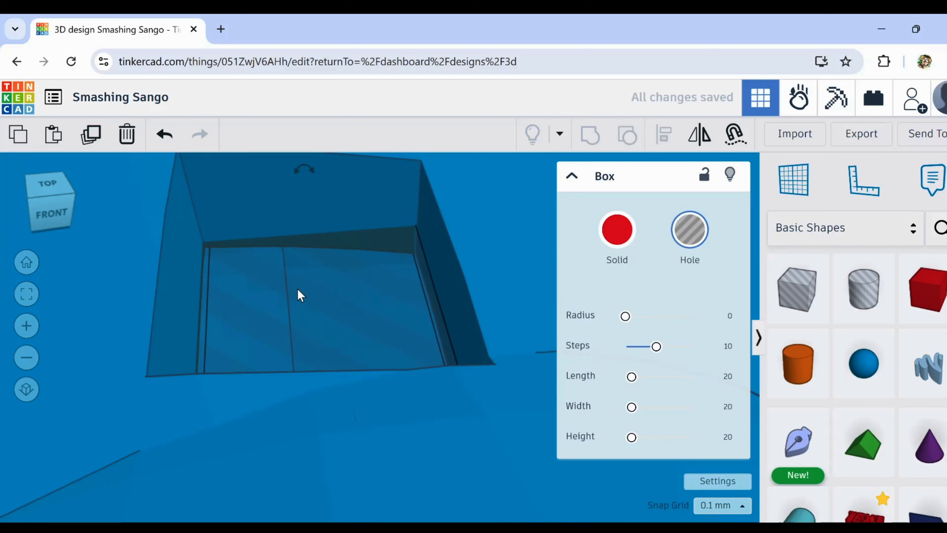
mouse_move(300, 288)
right_mouse_down()
mouse_move(408, 282)
mouse_move(298, 288)
right_mouse_up()
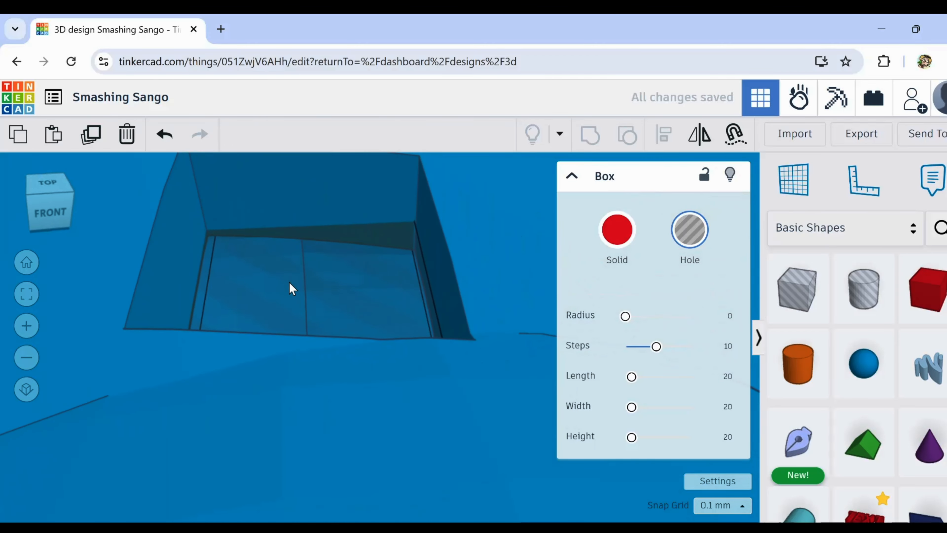
scroll(288, 282, "down", 5)
scroll(290, 293, "down", 4)
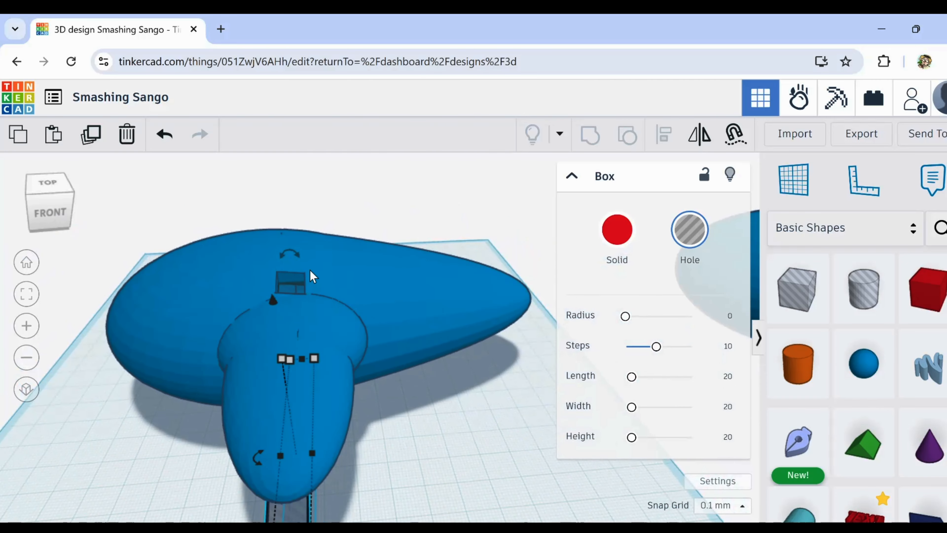
scroll(298, 286, "up", 3)
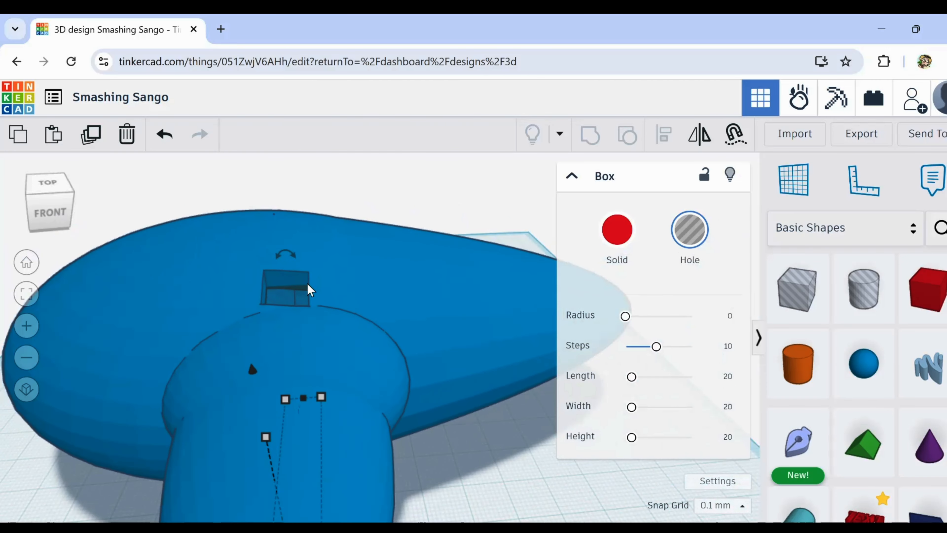
scroll(310, 290, "down", 6)
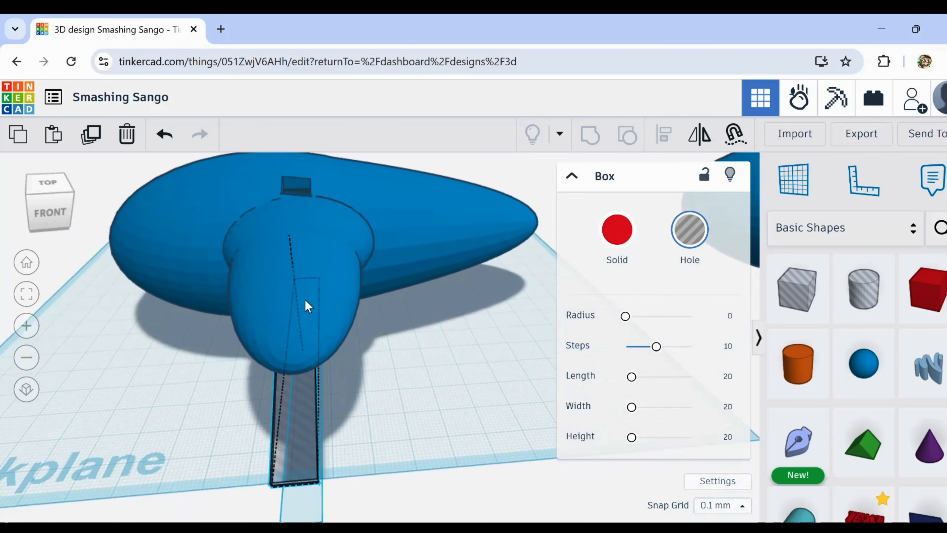
scroll(305, 295, "down", 2)
left_click(306, 285)
scroll(304, 282, "down", 2)
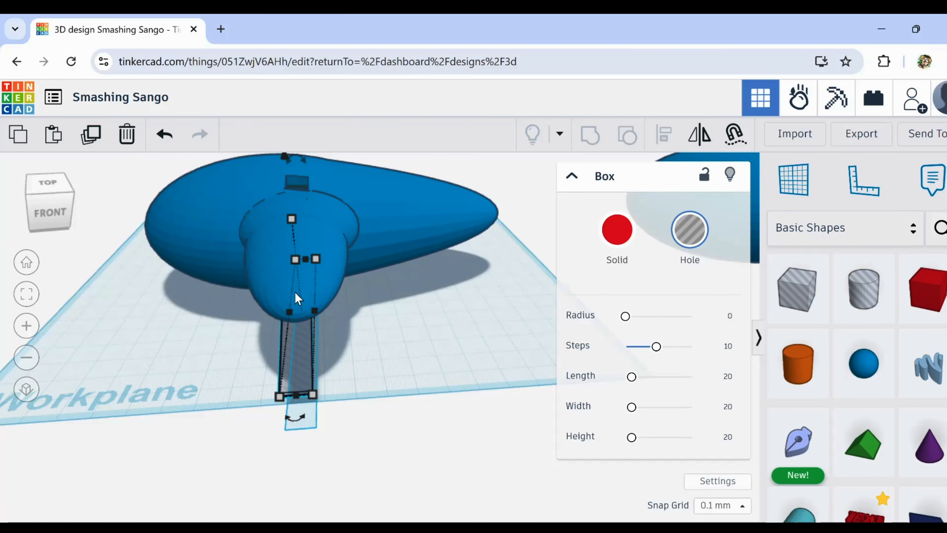
right_click_drag(297, 297, 474, 297)
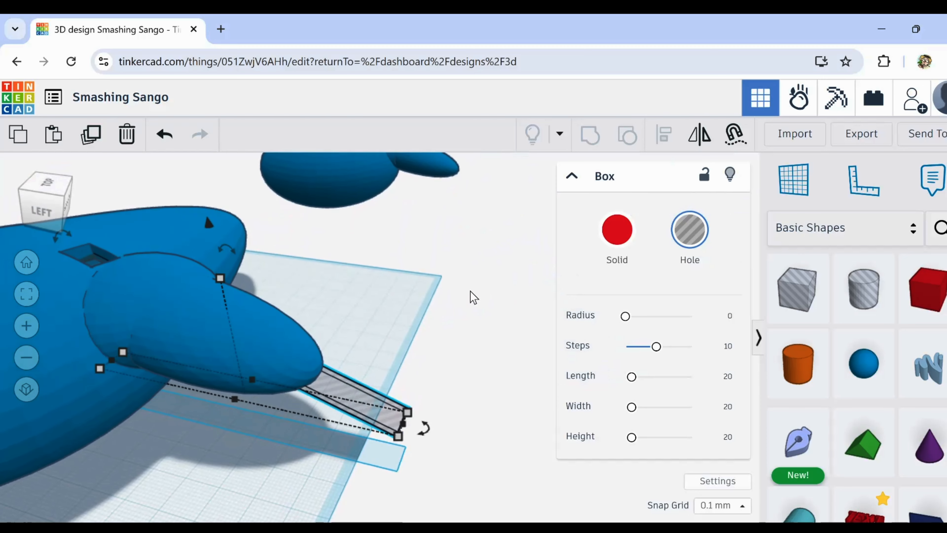
left_click_drag(232, 237, 224, 179)
key("f")
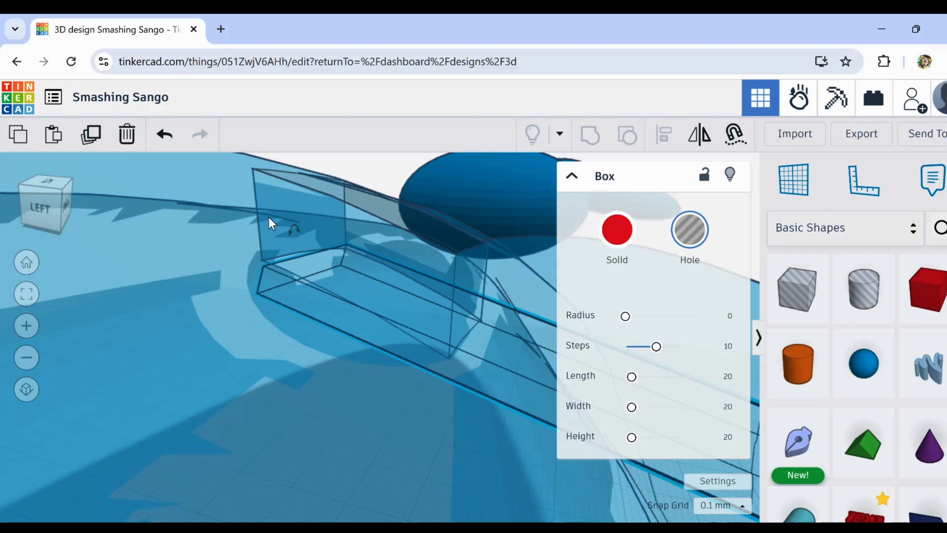
left_click_drag(276, 236, 294, 271)
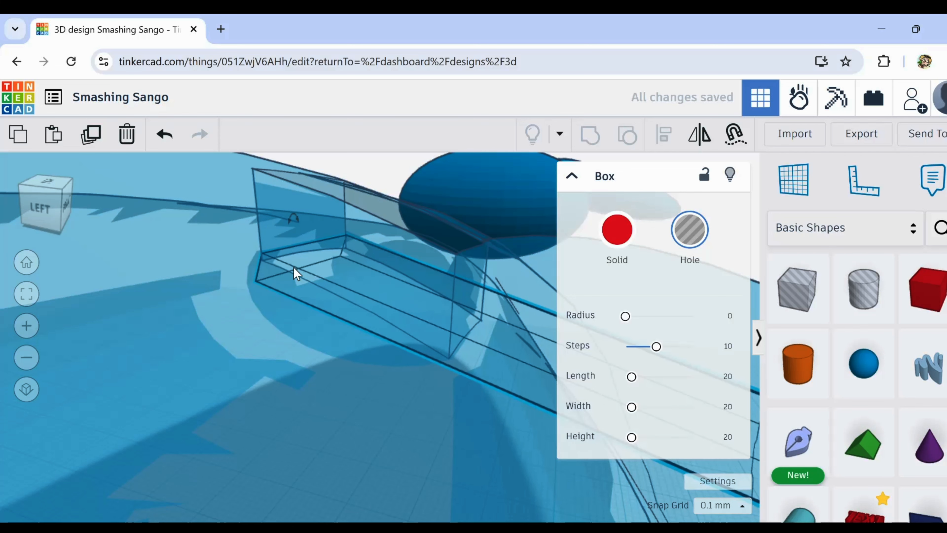
left_click_drag(293, 267, 293, 269)
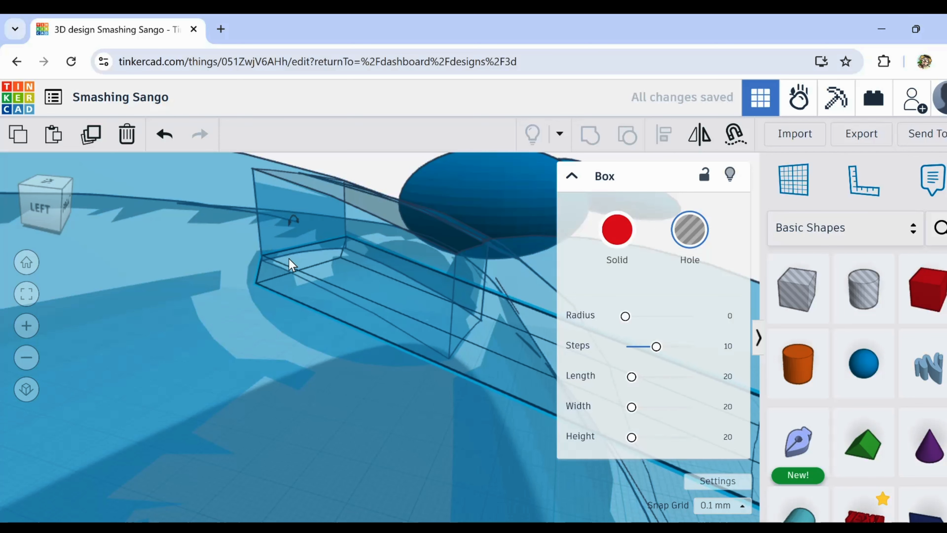
Step: Check the bar's overlap with the opening, and group the bar with the body to cut the passage through the fin
right_click_drag(290, 288, 426, 314)
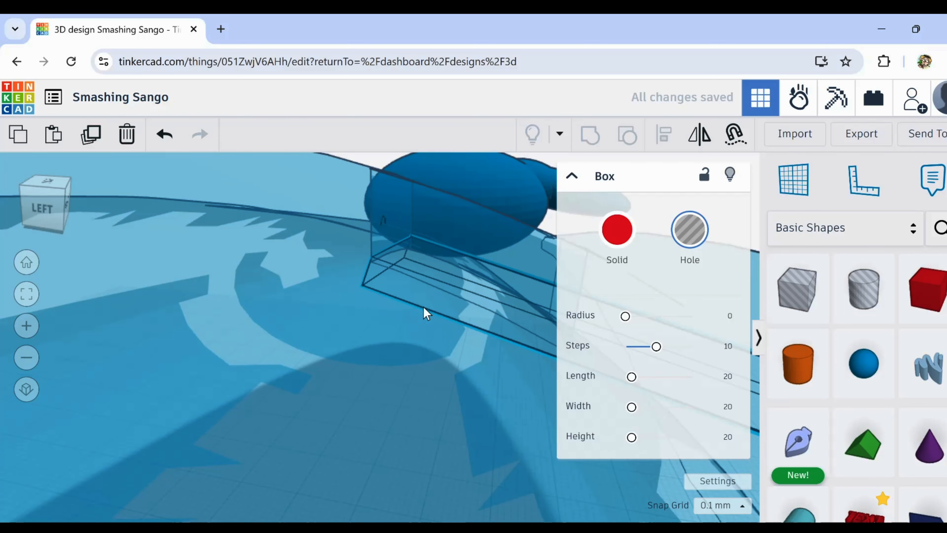
right_click_drag(467, 381, 417, 356)
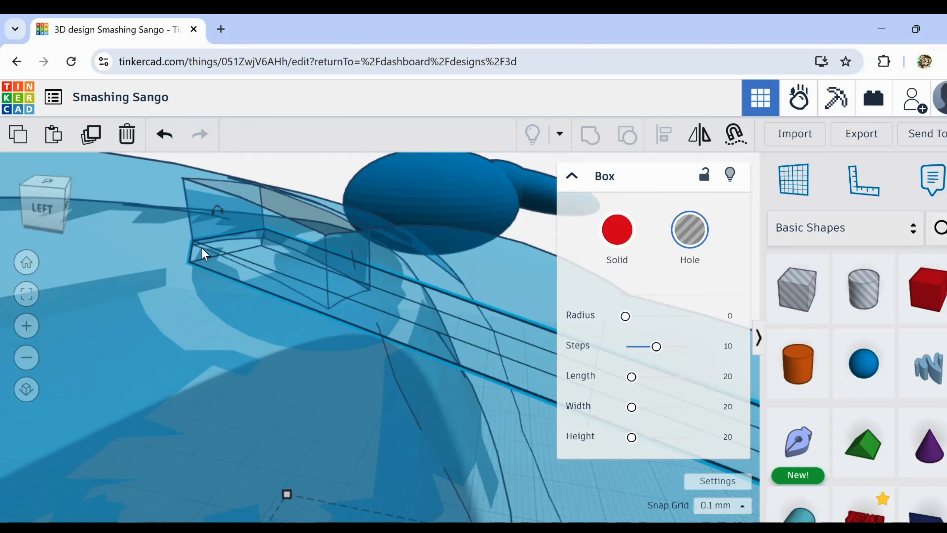
scroll(330, 350, "down", 3)
right_click_drag(331, 350, 280, 359)
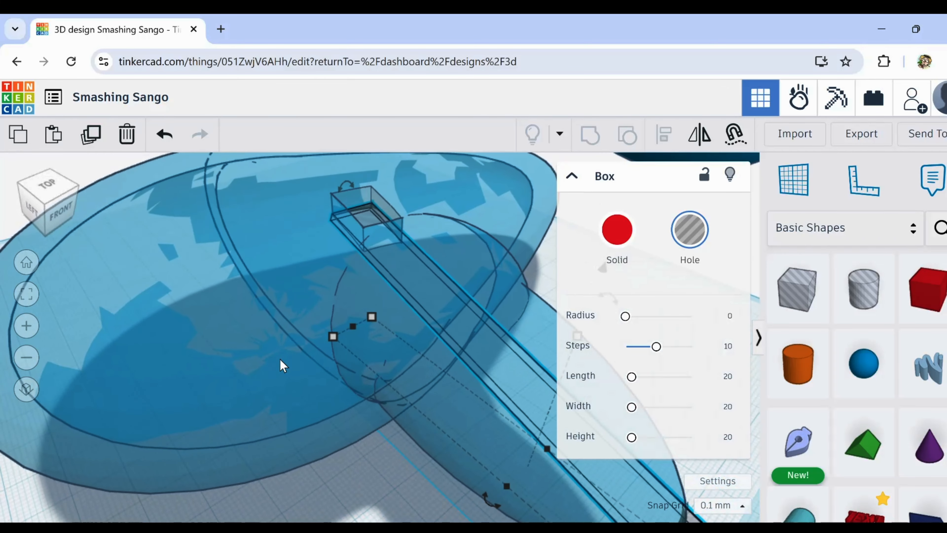
scroll(279, 359, "down", 2)
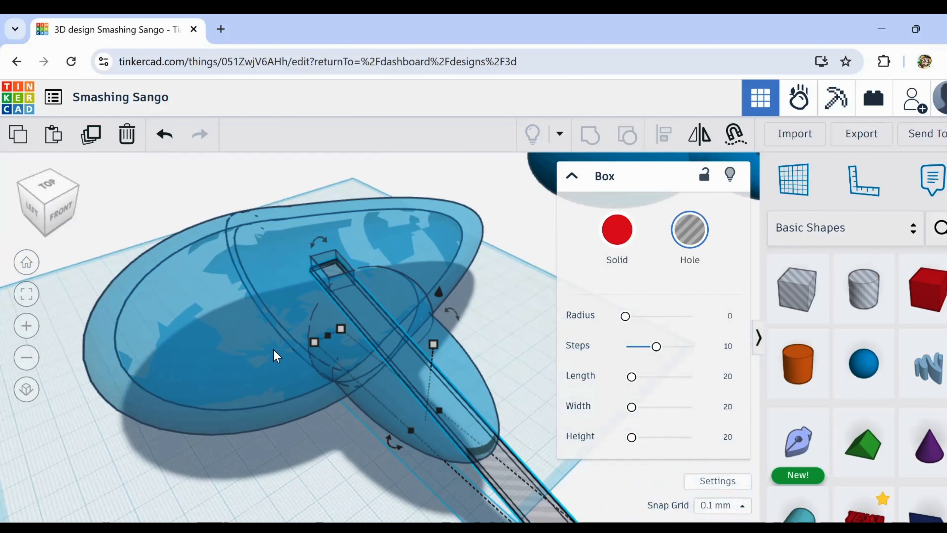
left_click(275, 350)
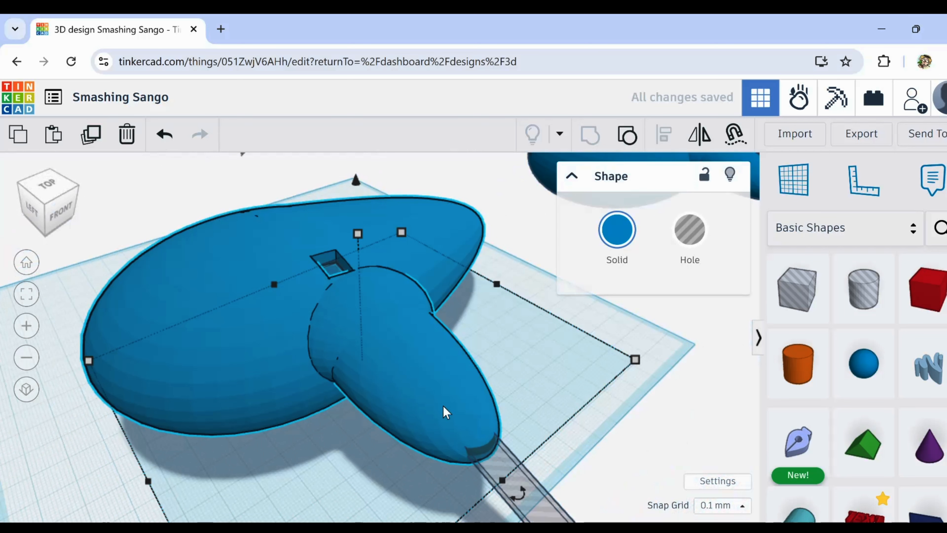
left_click(601, 456)
left_click_drag(562, 394, 413, 471)
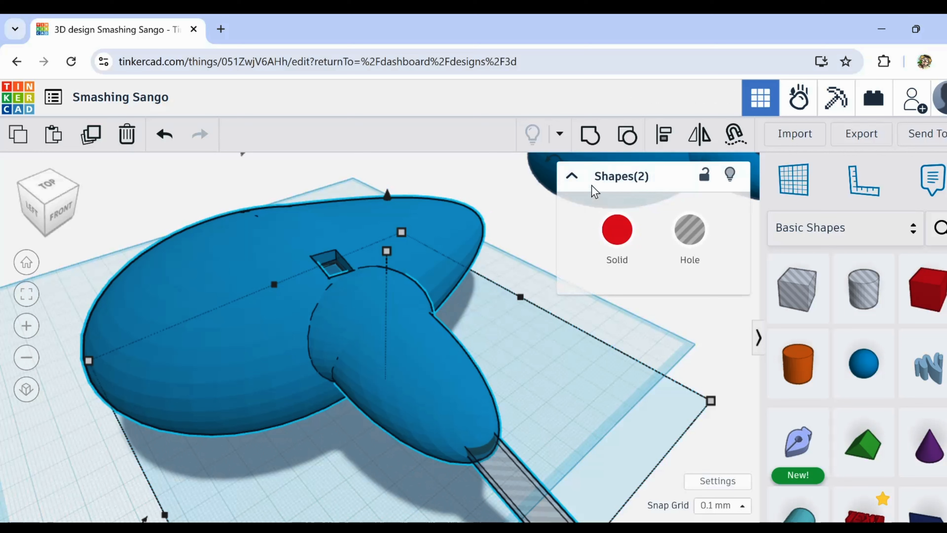
left_click(588, 138)
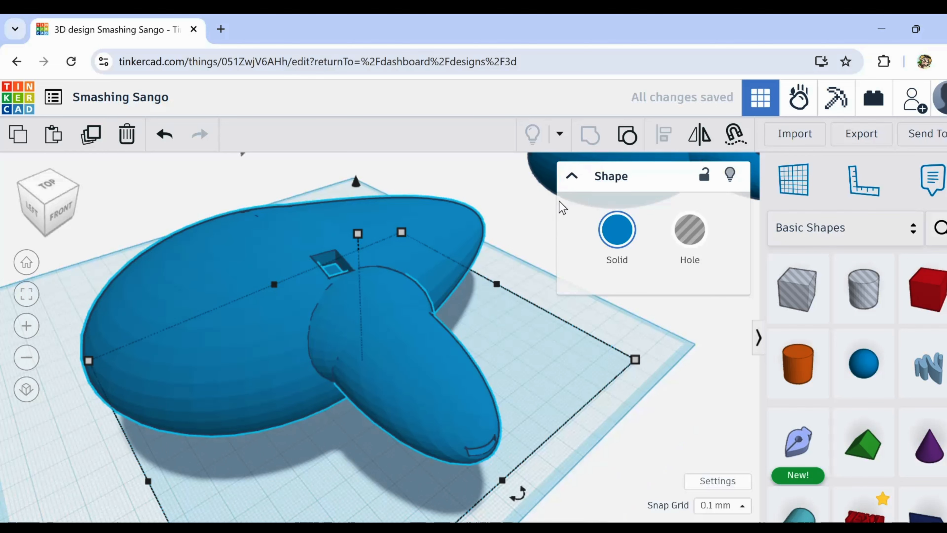
left_click(661, 386)
Step: Place a new hole box on the body over the square opening at the fin's base
right_click_drag(661, 387, 565, 393)
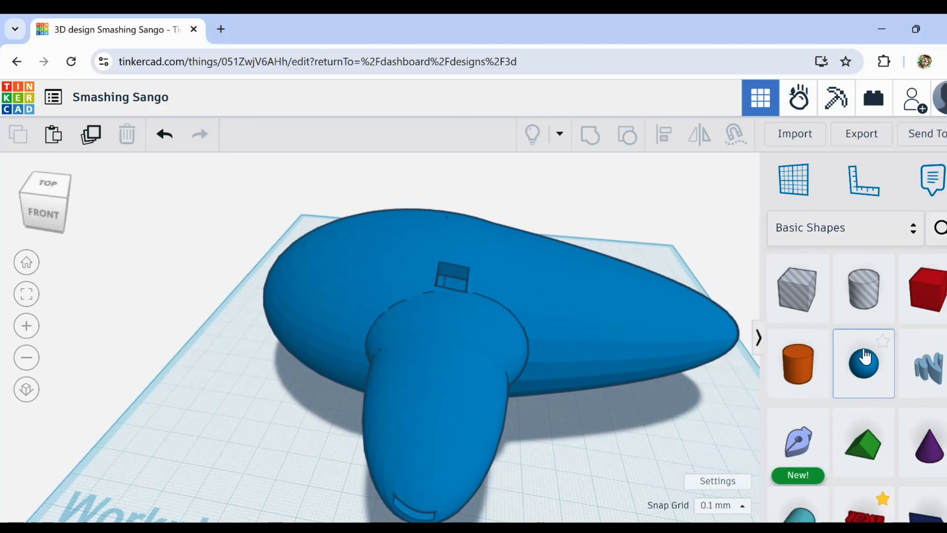
scroll(634, 422, "down", 3)
scroll(574, 429, "up", 2)
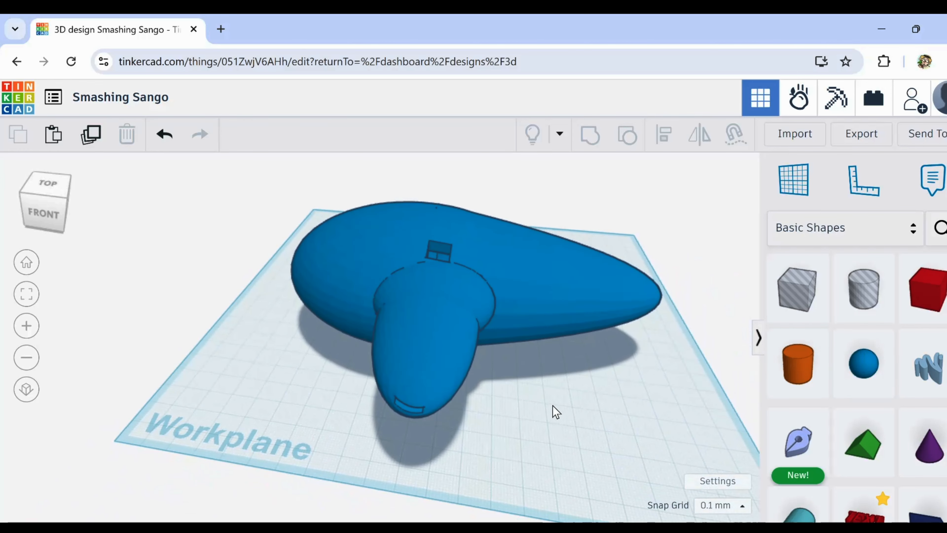
left_click_drag(800, 303, 450, 157)
right_click_drag(429, 393, 286, 364)
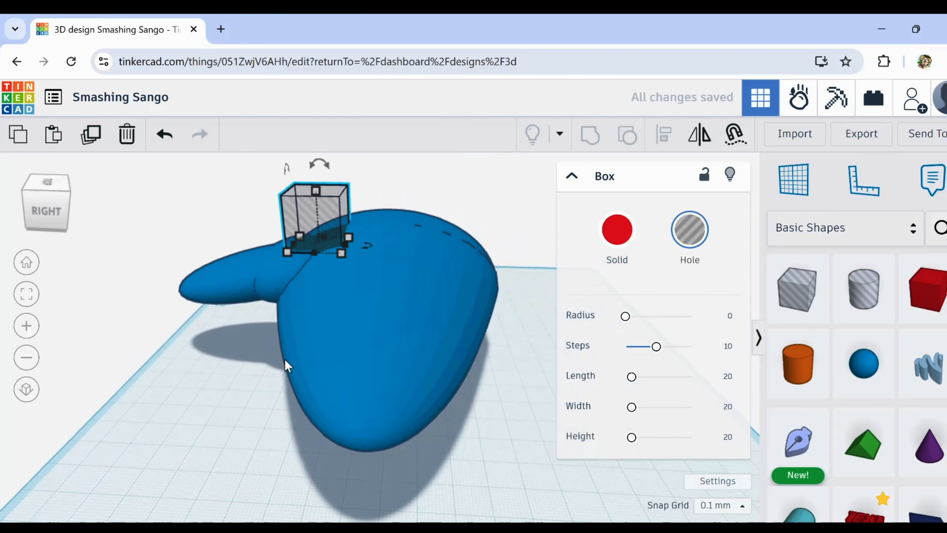
Step: Tilt the new hole box 45° and narrow it to about the width of the square opening
left_click_drag(318, 168, 357, 164)
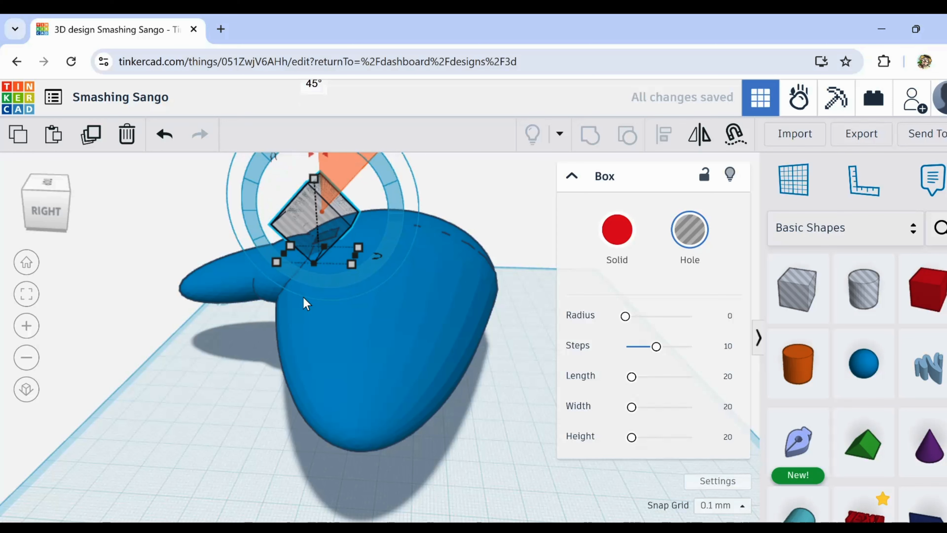
right_click_drag(304, 297, 506, 318)
left_click_drag(461, 308, 430, 300)
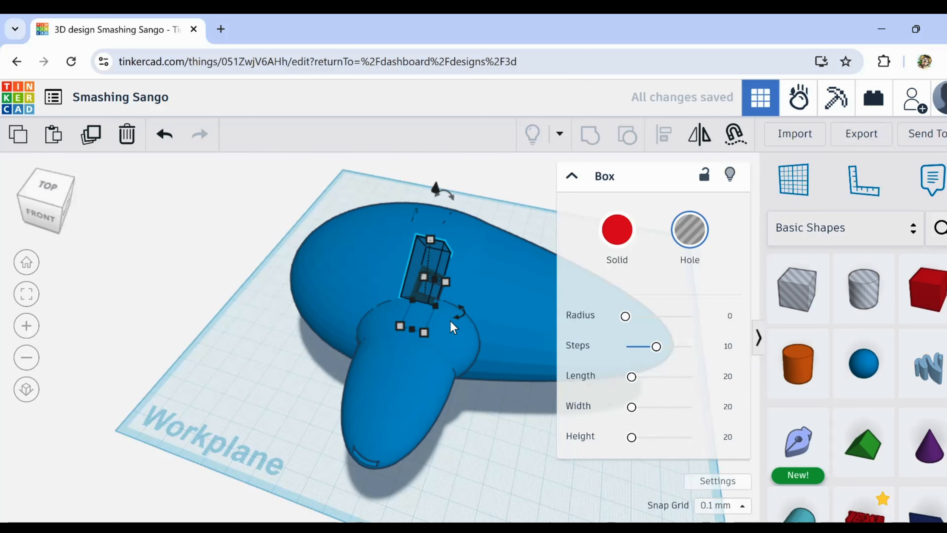
Step: Raise the tilted hole box by about 1 mm above the square opening
key("ctrl+Up")
key("ctrl+Up")
key("ctrl+Up")
key("ctrl+Up")
key("ctrl+Up")
key("ctrl+Up")
key("ctrl+Up")
key("ctrl+Up")
key("ctrl+Up")
key("ctrl+Up")
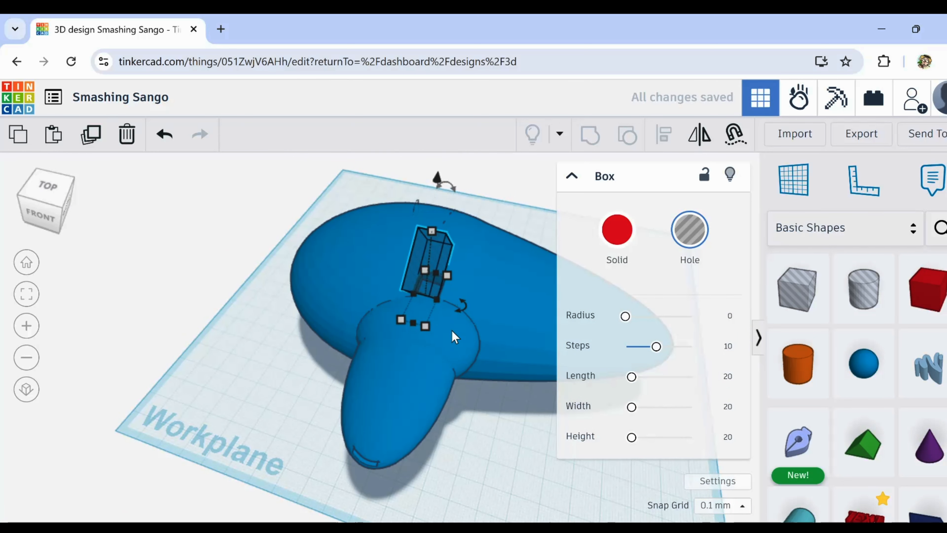
Step: Move the hole box back across the body until its lower end sits over the rear edge of the square opening
scroll(418, 251, "up", 3)
scroll(417, 252, "up", 3)
key("Up")
key("Up")
key("Up")
key("Up")
key("Up")
key("Up")
key("Up")
key("Up")
key("Up")
key("Up")
key("Up")
key("Up")
key("Up")
key("Up")
key("Up")
key("Up")
key("Up")
key("Up")
key("Up")
key("Up")
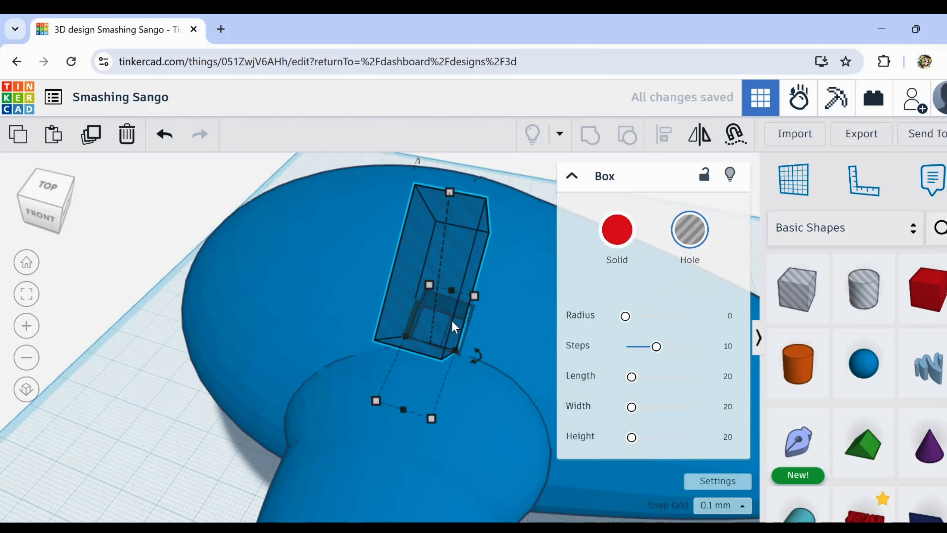
key("Up")
key("Up")
key("Up")
key("Up")
key("Up")
key("Up")
key("Up")
key("Up")
key("Up")
key("Up")
key("Up")
key("Up")
key("Up")
key("Up")
key("Up")
key("Up")
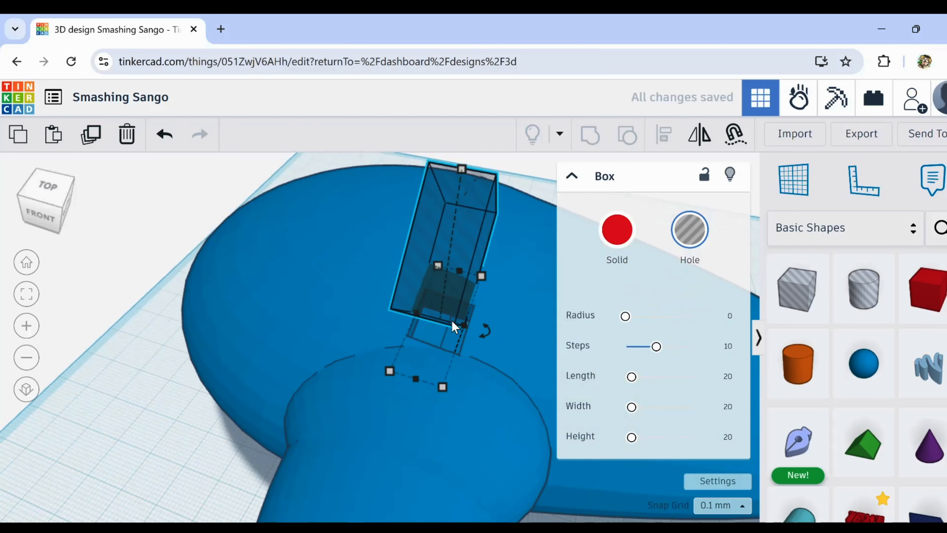
key("Up")
key("Up")
key("Up")
key("Up")
key("Up")
key("Up")
key("Up")
key("Up")
key("Up")
key("Up")
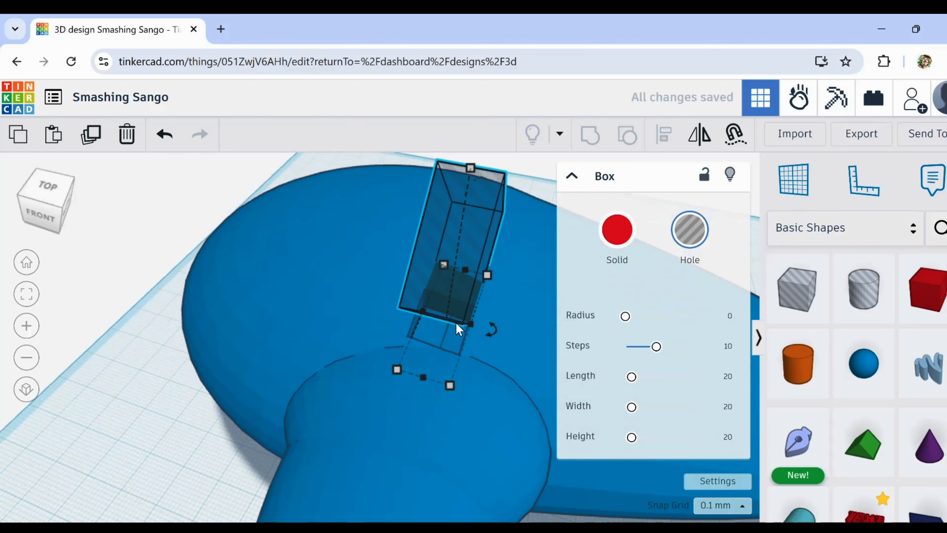
Step: Fine-tune the hole box's front-to-back position against the rear edge of the opening
right_click_drag(455, 323, 384, 331)
scroll(392, 360, "up", 5)
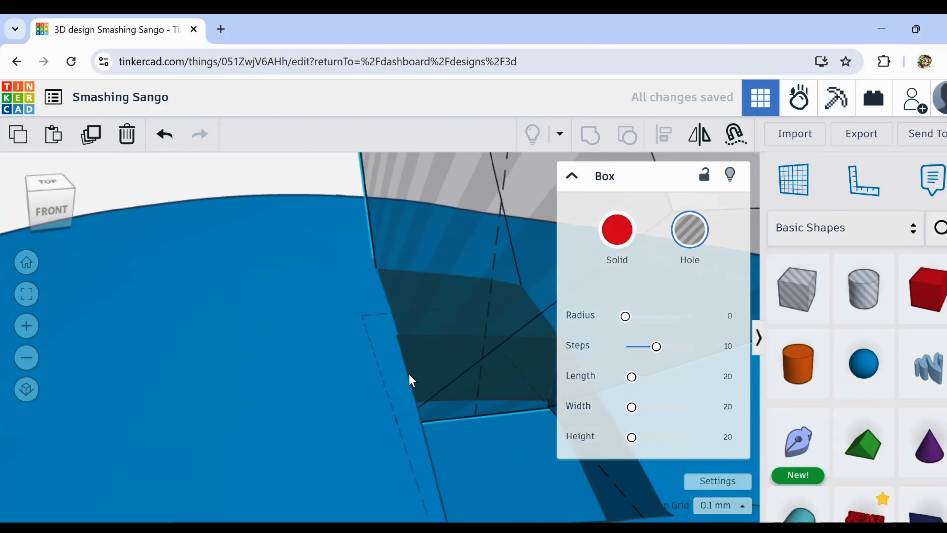
key("Up")
key("Up")
key("Down")
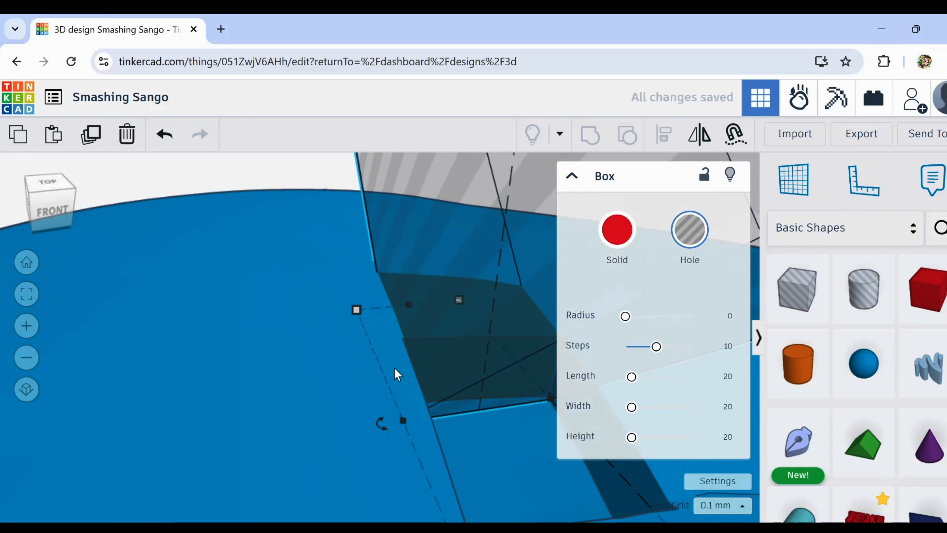
key("Down")
right_click_drag(401, 378, 350, 364)
scroll(352, 364, "down", 6)
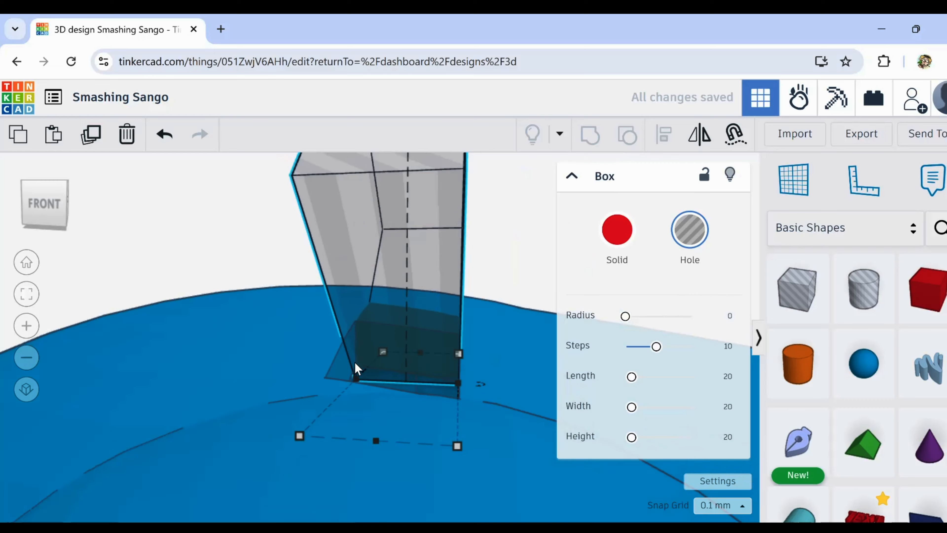
Step: Rotate the hole box to a slightly more upright tilt over the opening, seen from the body's side
left_click_drag(407, 168, 420, 129)
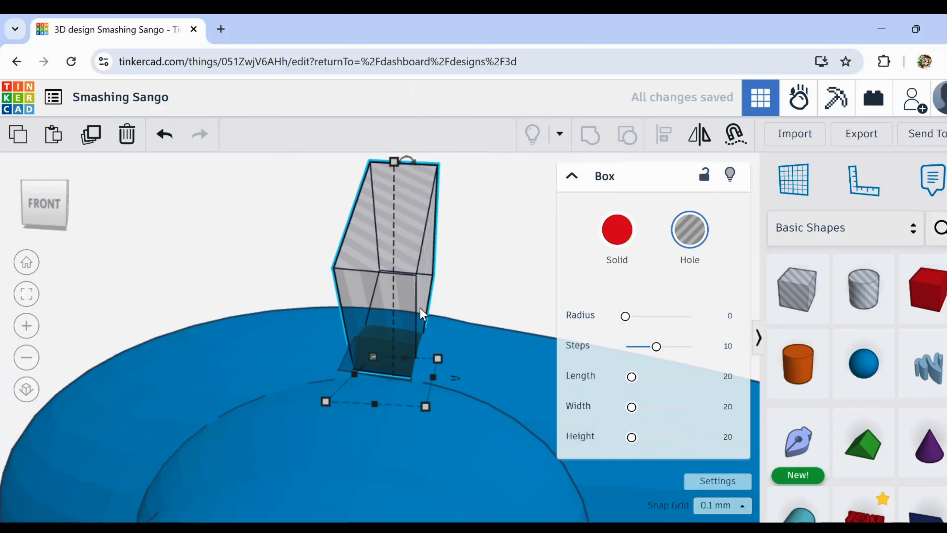
scroll(379, 363, "up", 3)
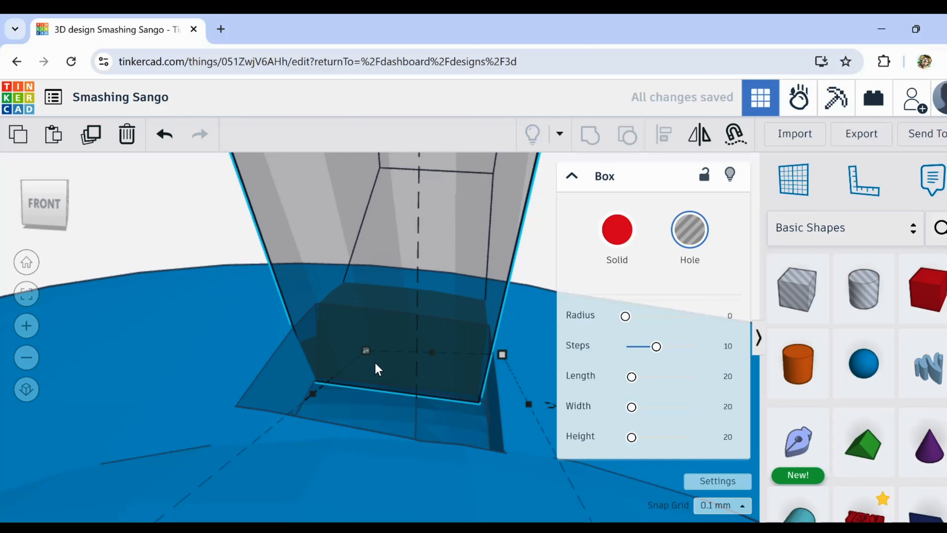
scroll(402, 362, "down", 2)
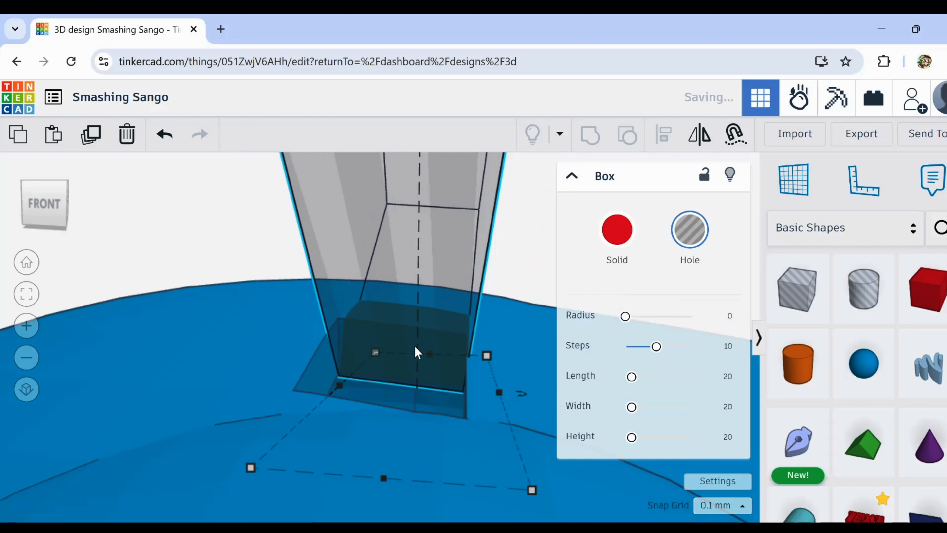
scroll(424, 330, "down", 5)
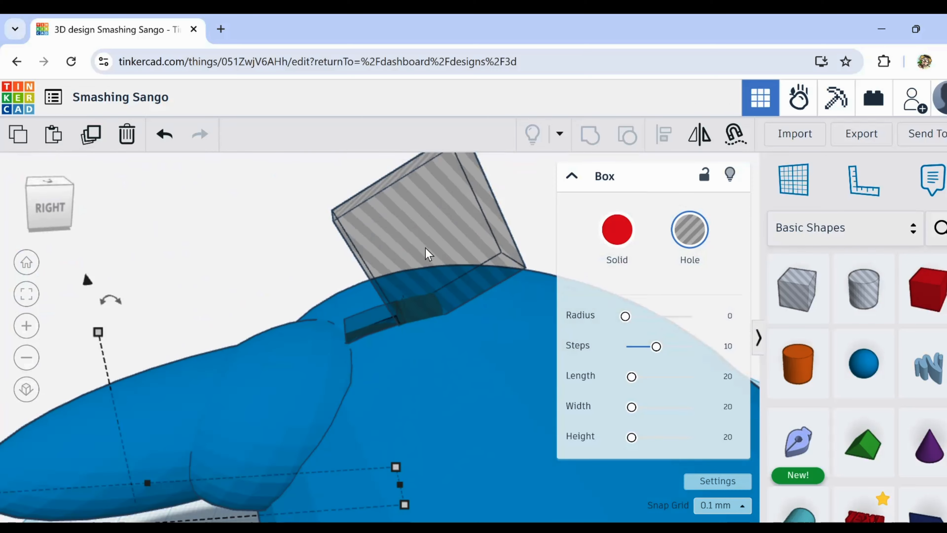
scroll(425, 248, "down", 2)
left_click(376, 257)
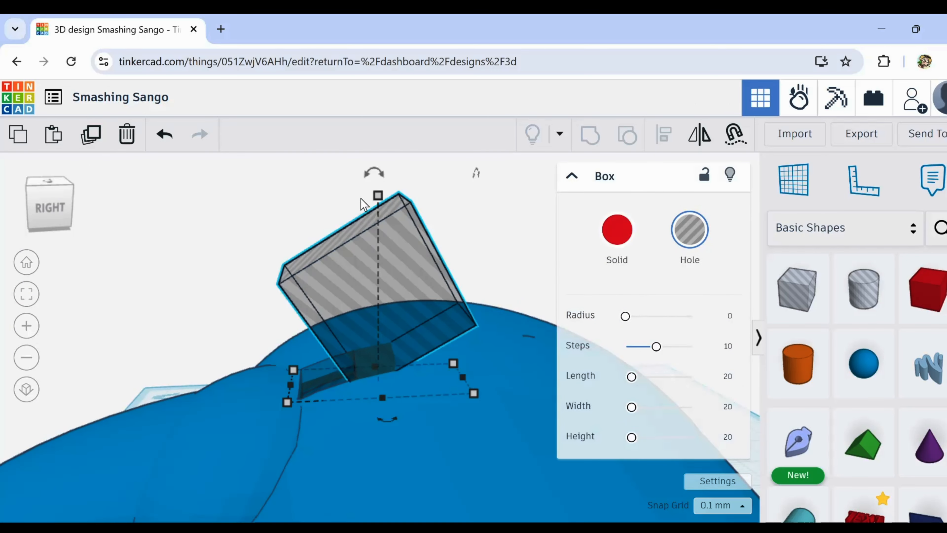
left_click_drag(365, 175, 389, 117)
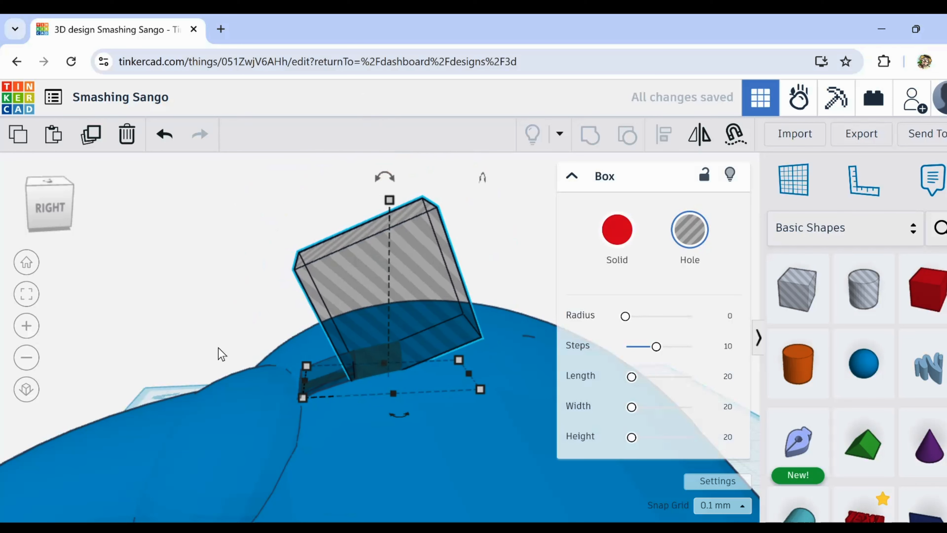
Step: Lower the hole box by about 0.5 mm so its lower edge reaches into the square opening's rear wall
right_click_drag(218, 348, 447, 377)
scroll(260, 408, "up", 5)
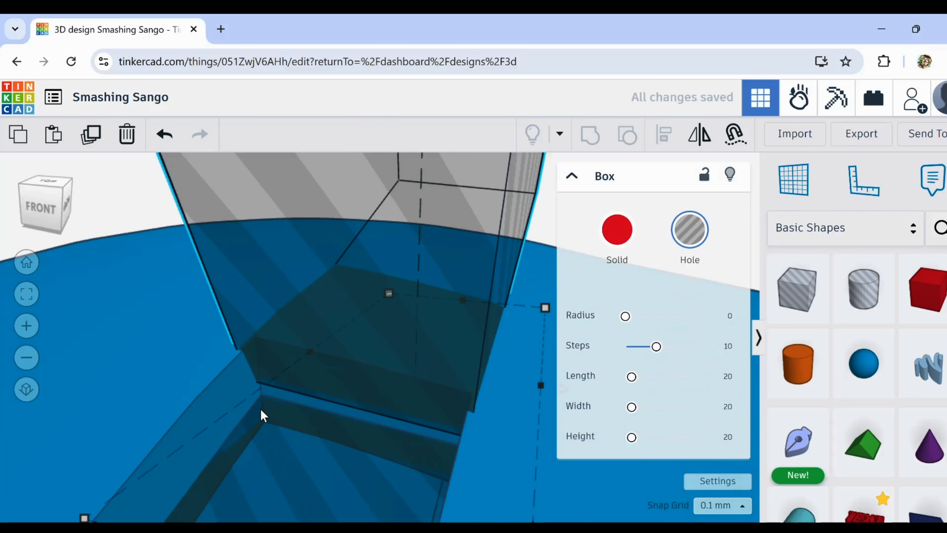
key("ctrl+Down")
key("ctrl+Down")
key("ctrl+Down")
key("ctrl+Down")
key("ctrl+Down")
key("ctrl+Down")
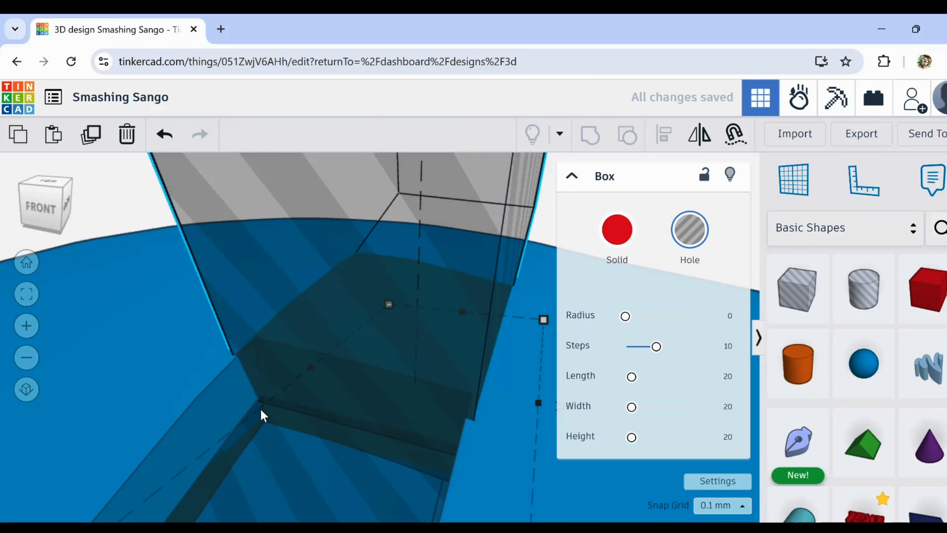
key("ctrl+Up")
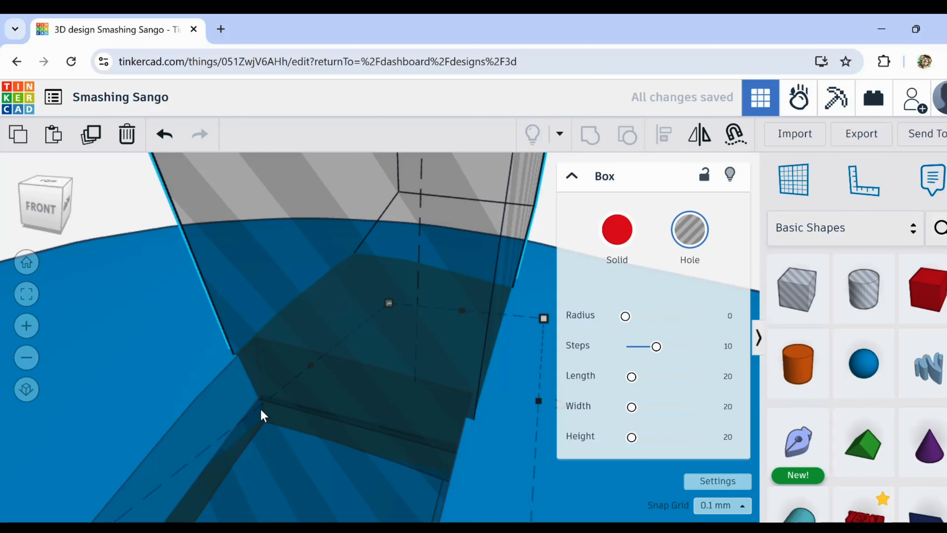
Step: Group the hole box and fin bar with the body, inspect the cut at the opening, and ungroup the shapes
scroll(260, 409, "down", 5)
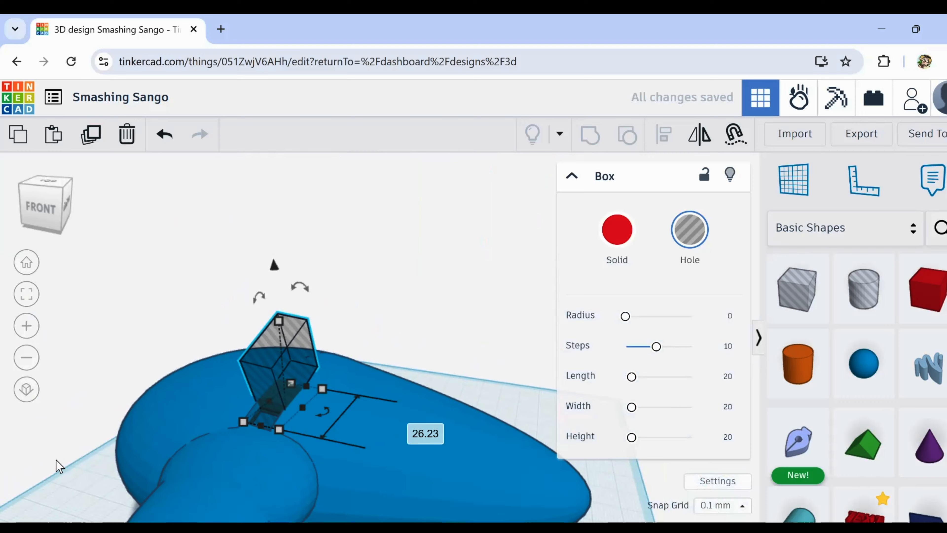
right_click_drag(57, 467, 169, 353)
scroll(207, 294, "up", 3)
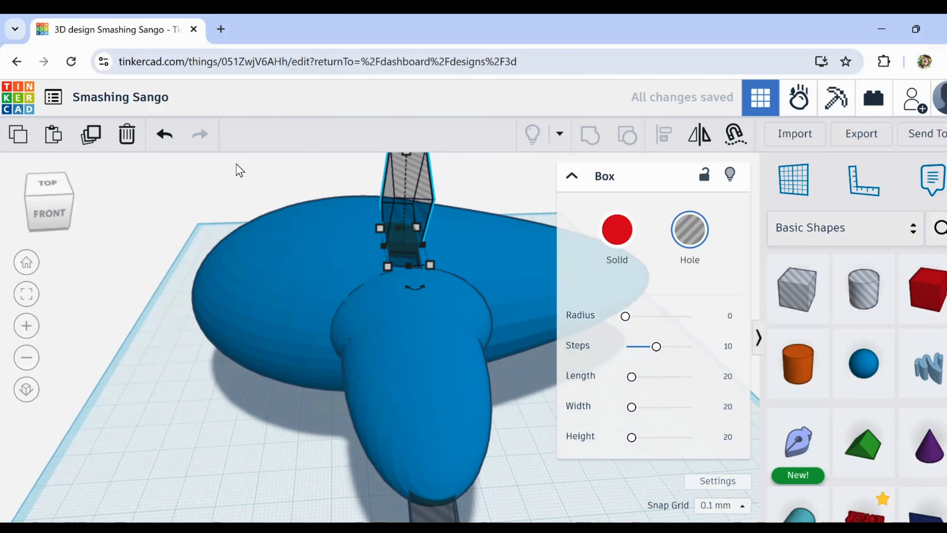
left_click_drag(245, 176, 542, 522)
left_click(591, 140)
right_click_drag(522, 429, 452, 392)
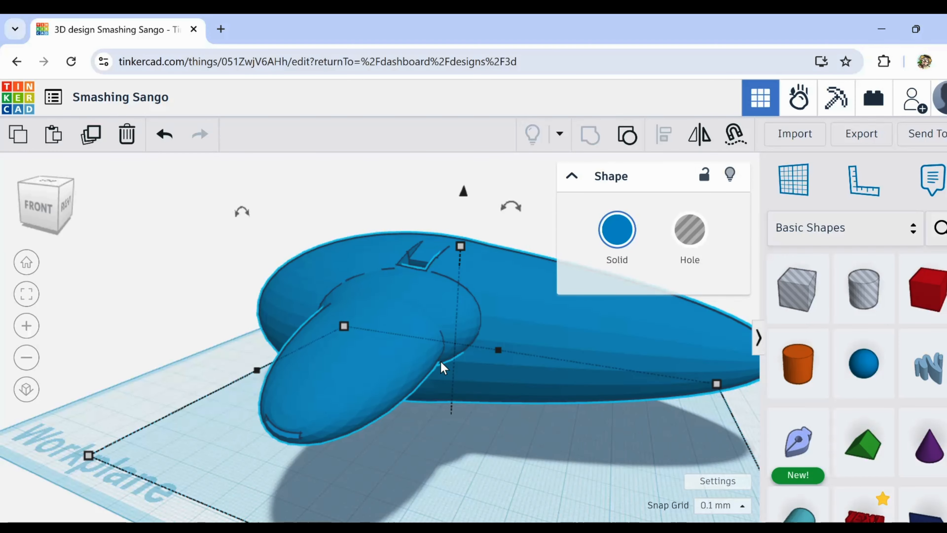
scroll(408, 251, "up", 5)
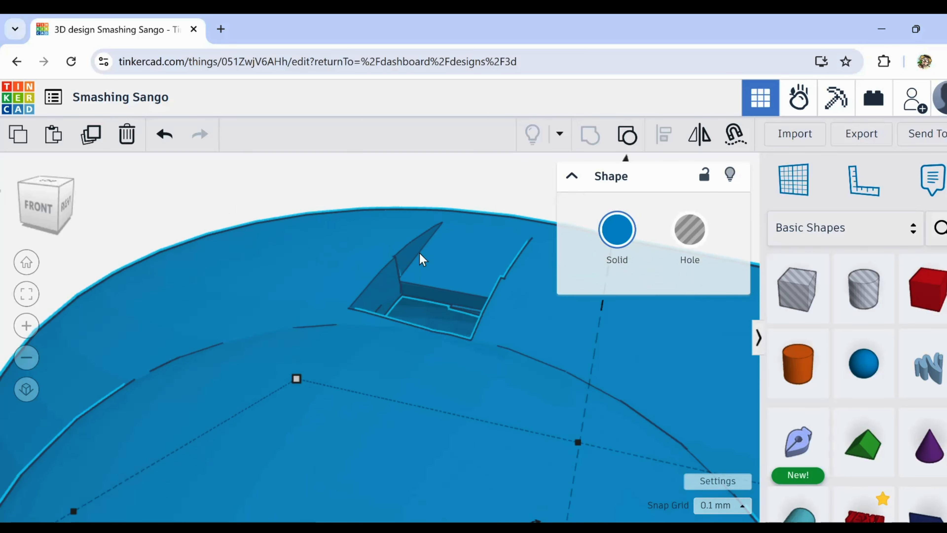
scroll(420, 308, "up", 5)
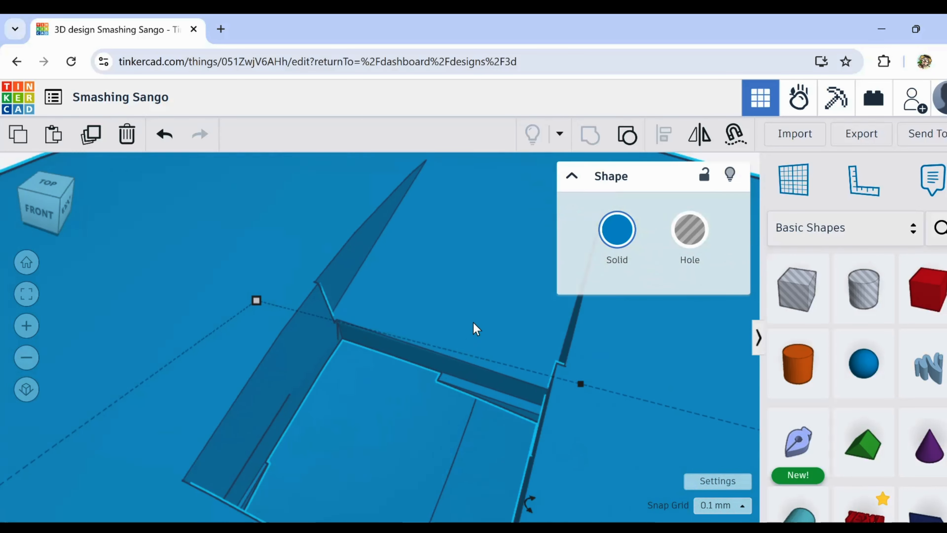
right_click_drag(463, 322, 505, 309)
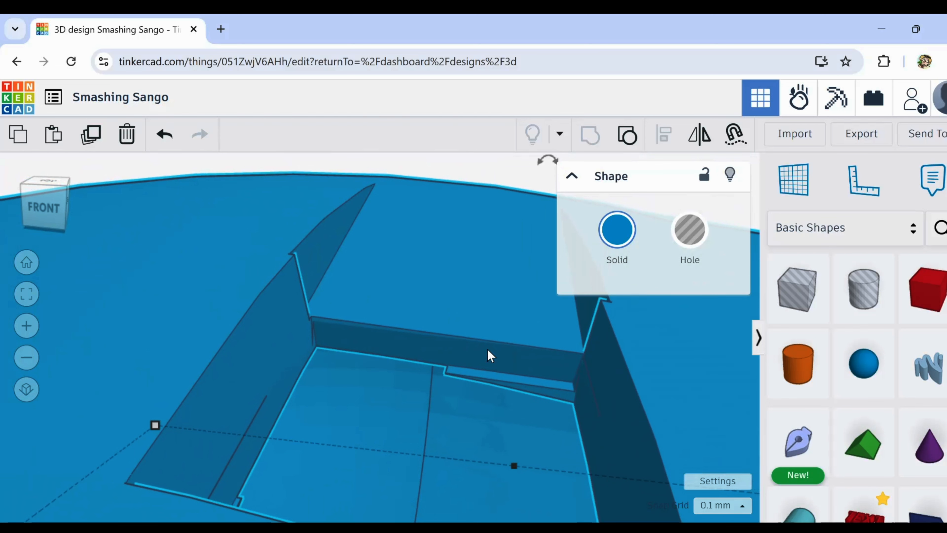
left_click(628, 135)
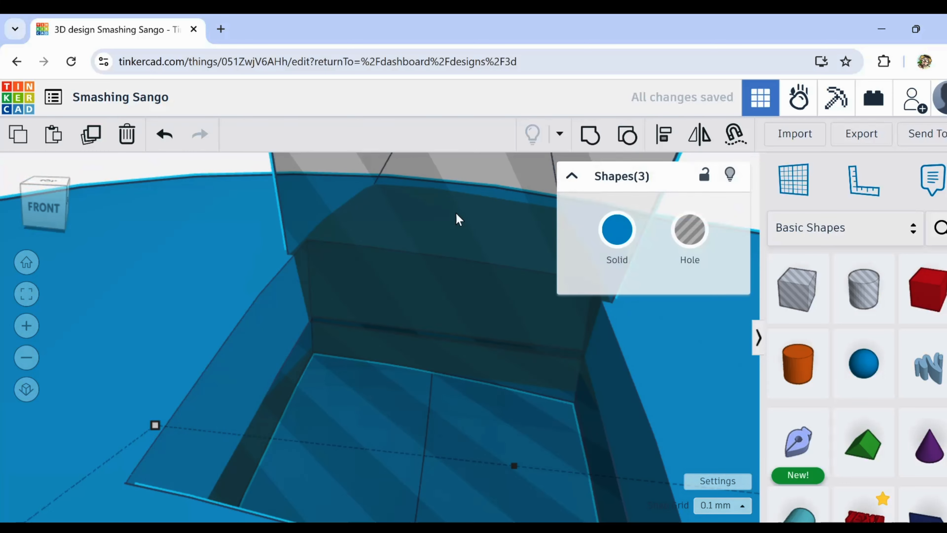
Step: Duplicate the hole box, shift the copy sideways beside the original, and delete the copy
scroll(421, 262, "down", 5)
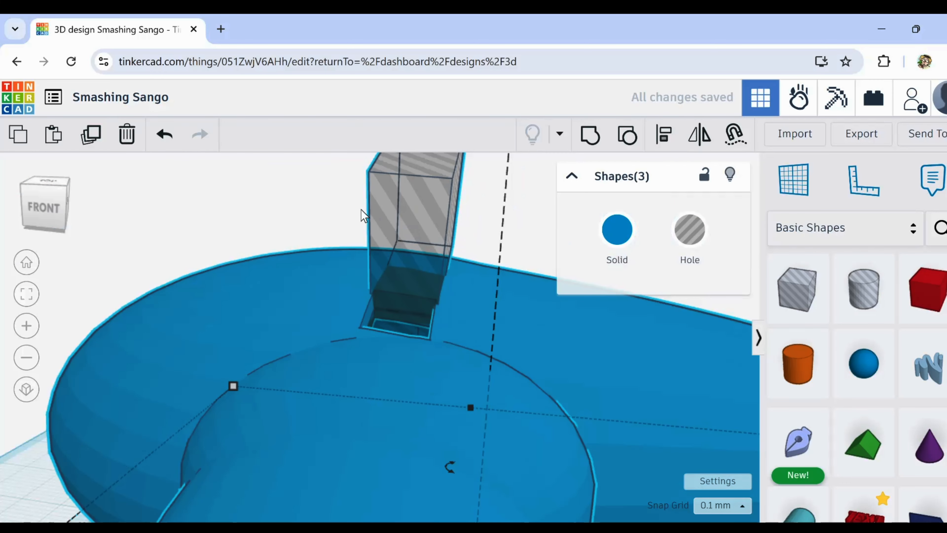
left_click(366, 202)
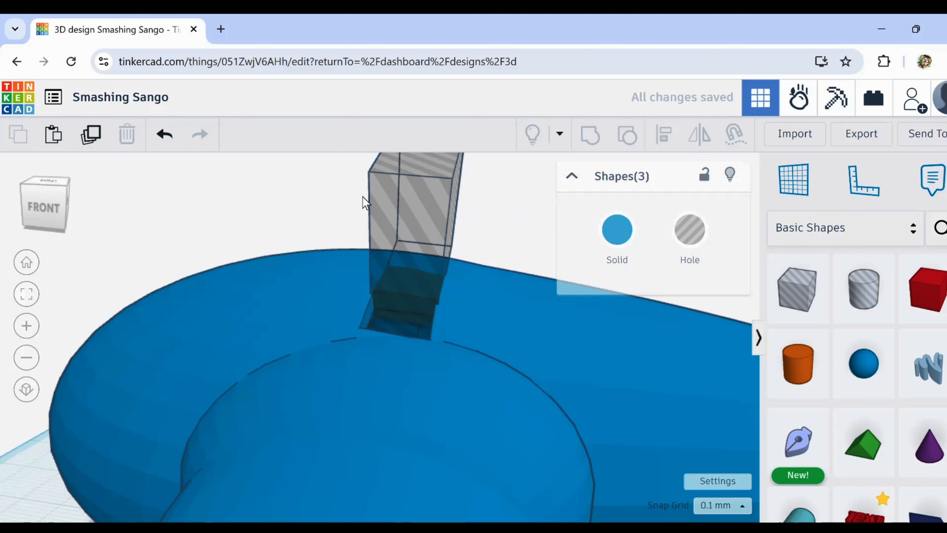
left_click(96, 137)
key("Left")
key("Left")
key("Left")
key("Left")
key("Left")
key("Left")
key("Left")
key("Left")
key("Left")
key("Left")
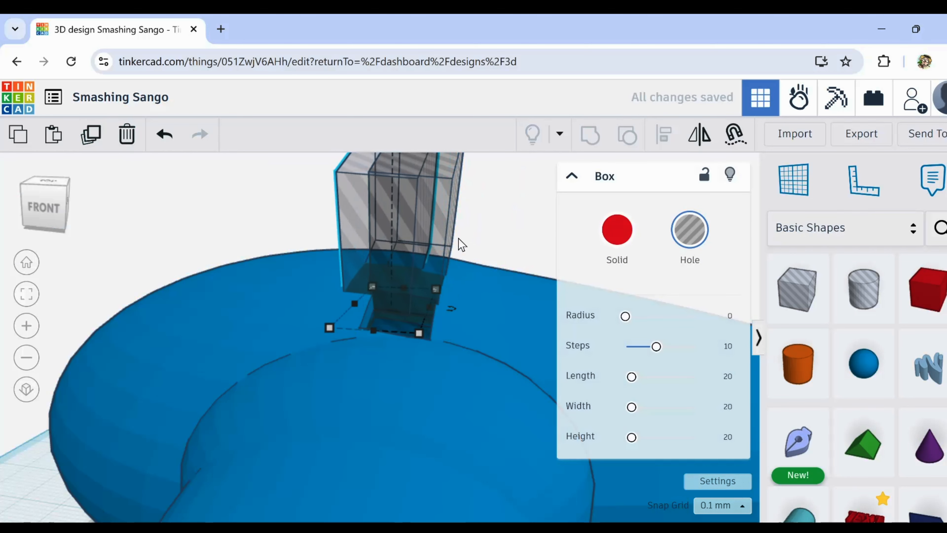
key("Left")
key("Left")
key("Left")
key("Left")
key("Left")
key("Left")
key("Left")
key("Left")
key("Left")
key("Left")
key("Left")
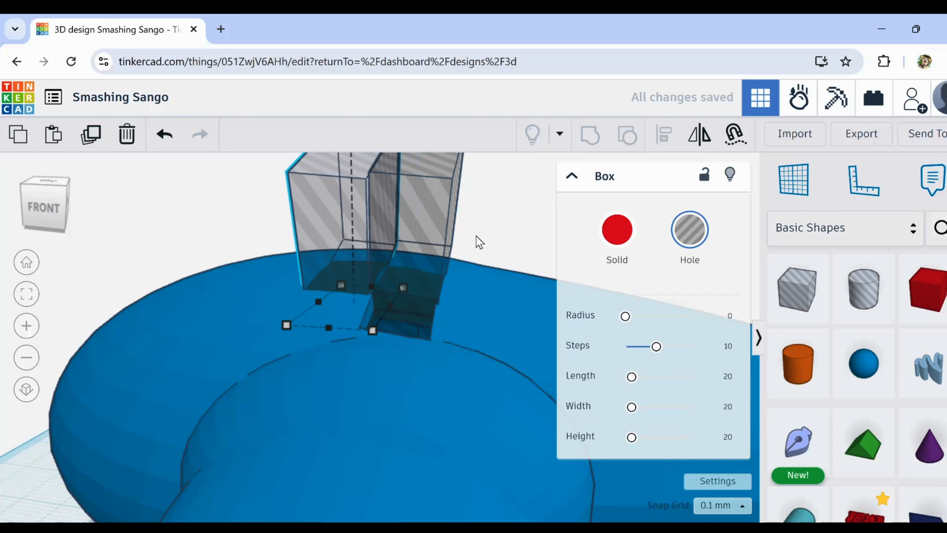
left_click(127, 135)
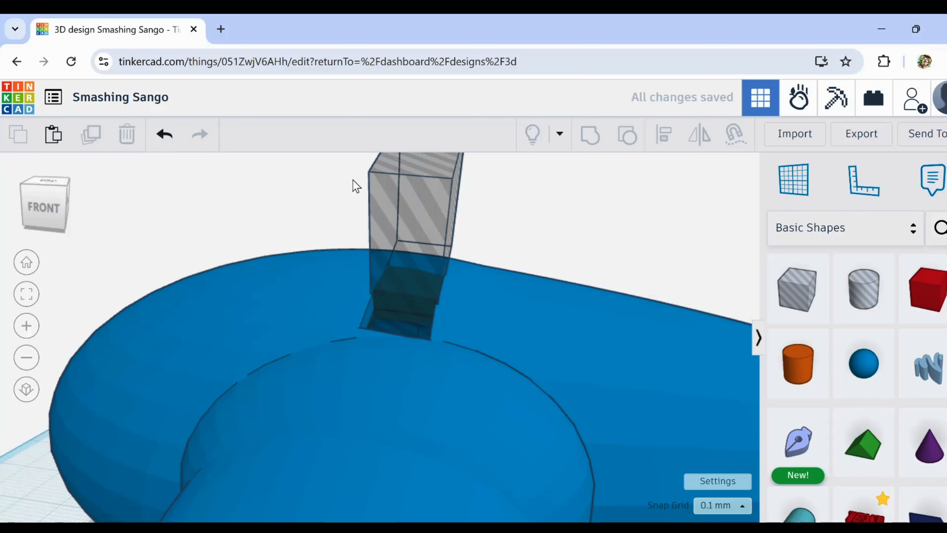
Step: Duplicate the hole box in place, group one box with the body and the fin's hole bar, and check the cut opening
left_click(421, 213)
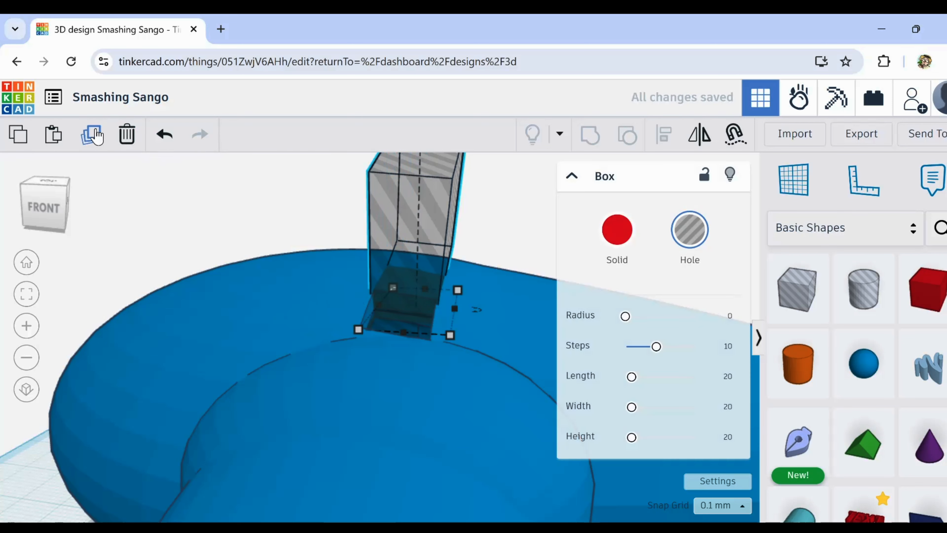
scroll(353, 237, "down", 3)
scroll(353, 237, "down", 2)
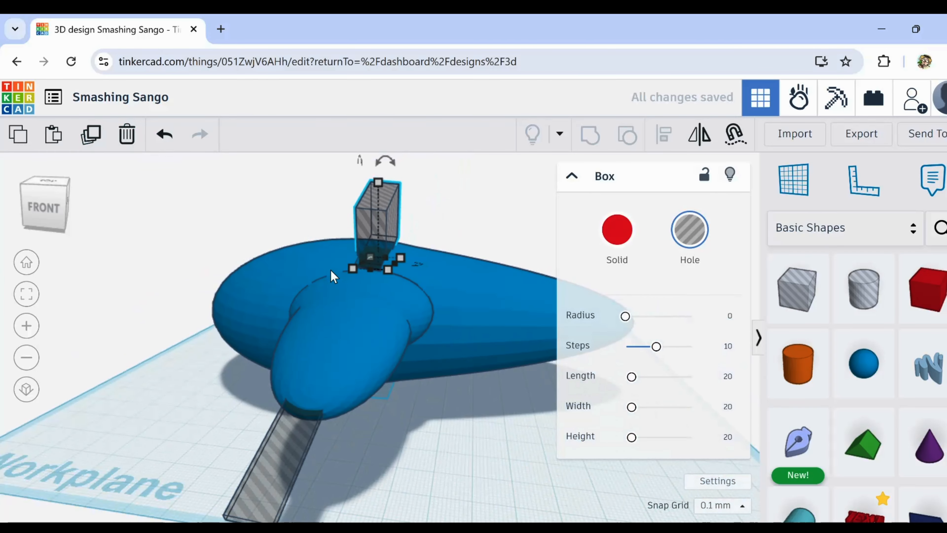
left_click(258, 276, "shift")
left_click(280, 464, "shift")
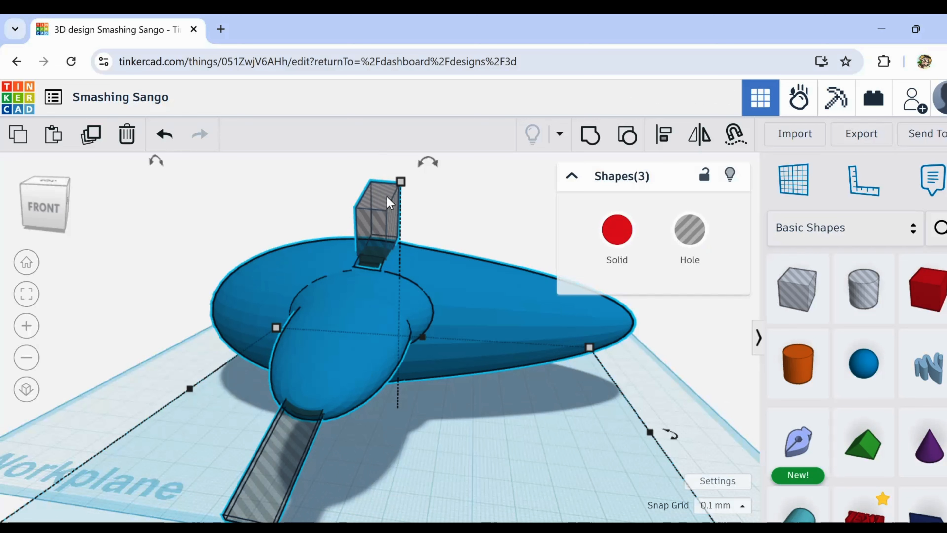
left_click(587, 141)
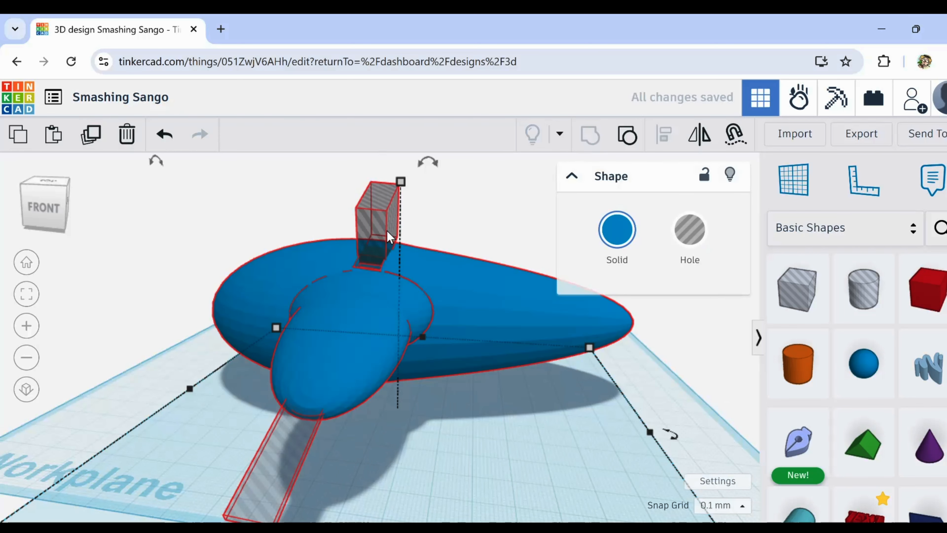
scroll(387, 231, "up", 2)
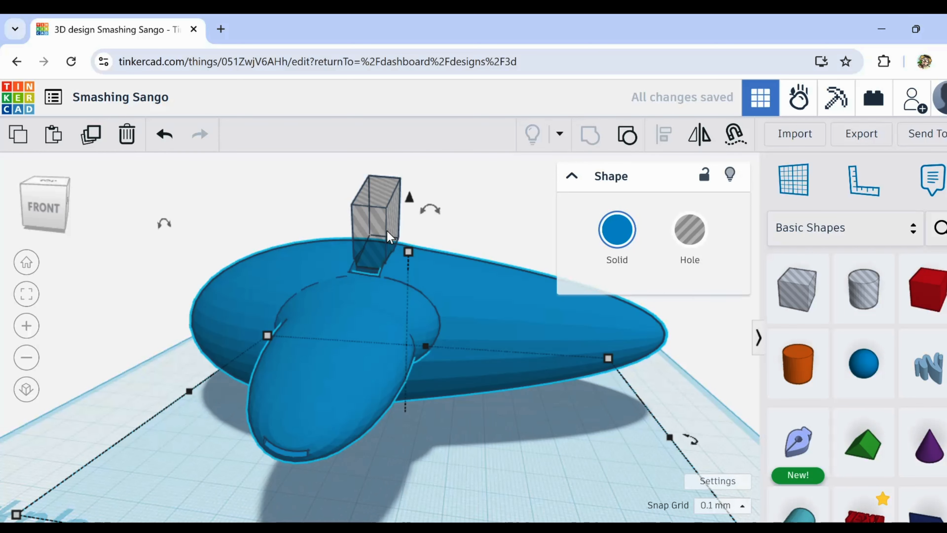
right_click_drag(387, 230, 370, 235)
scroll(370, 236, "up", 5)
scroll(370, 236, "up", 3)
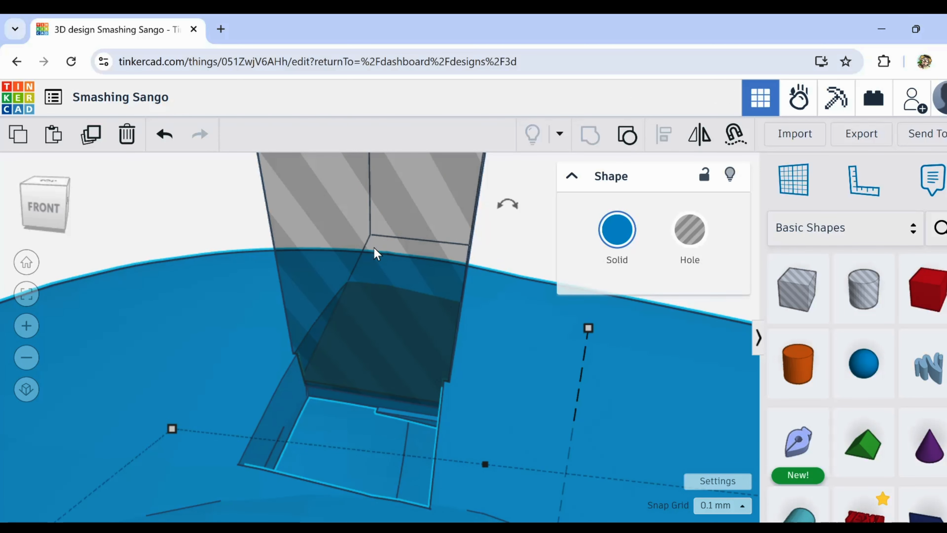
scroll(377, 253, "down", 2)
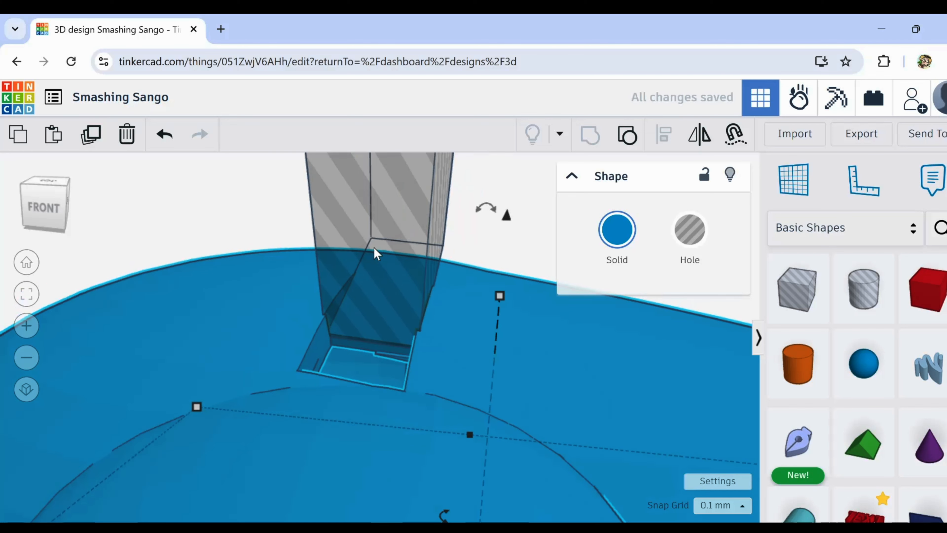
Step: Lower the remaining hole box into the square opening until only its upper part rises above the body's surface
left_click(390, 218)
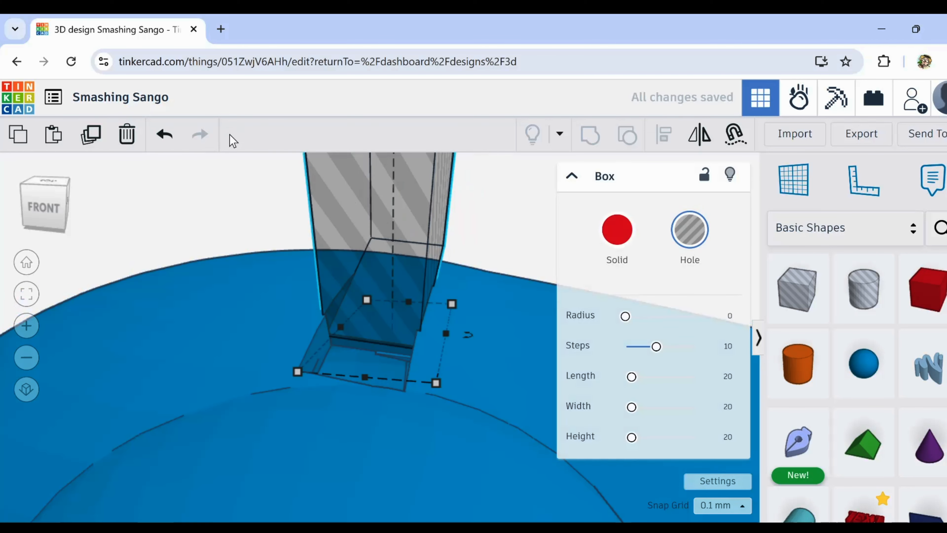
key("ctrl+Down")
key("ctrl+Down")
key("ctrl+Down")
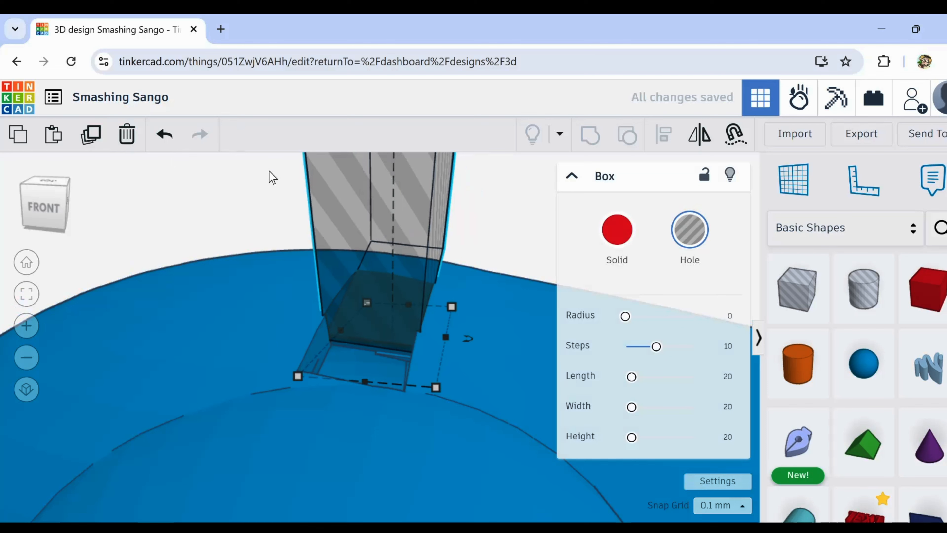
key("Down")
key("Down")
key("Down")
key("Down")
key("Down")
key("Down")
key("Down")
key("Down")
key("Down")
key("Down")
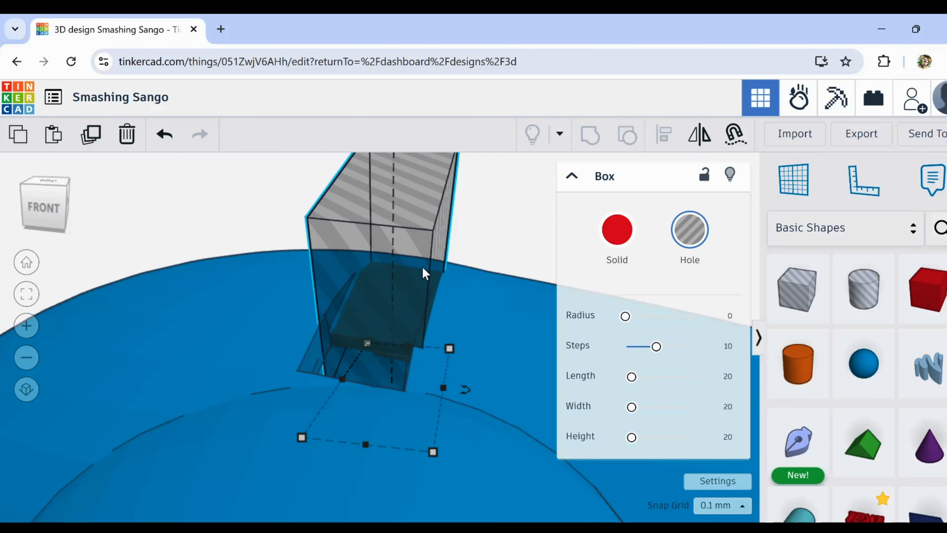
key("Down")
key("Down")
key("Down")
key("Down")
key("Down")
key("Down")
key("Down")
key("Down")
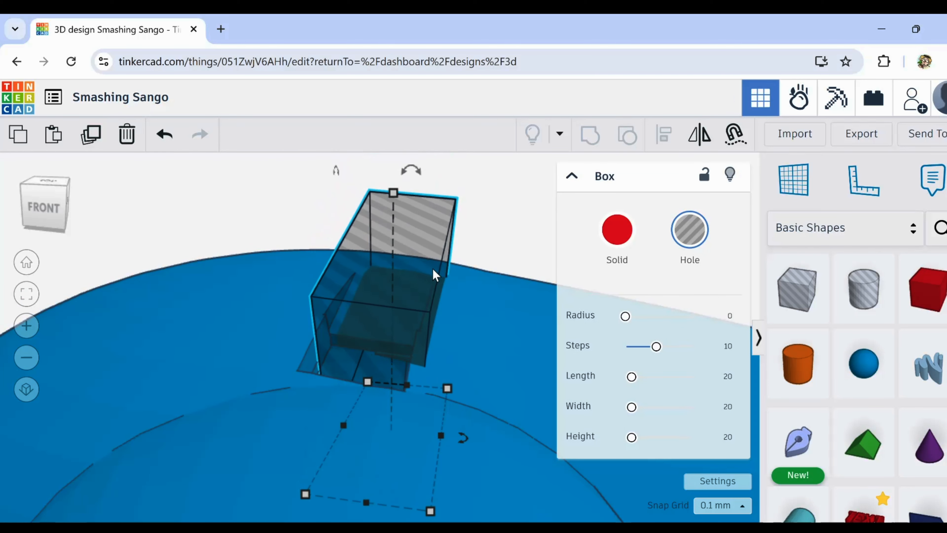
key("Down")
key("Down")
key("Down")
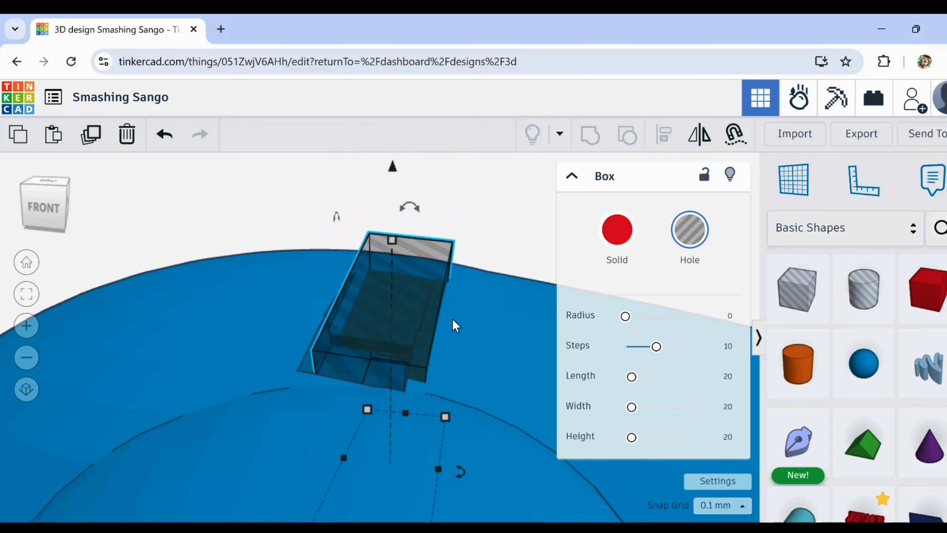
Step: Shift the lowered hole box slightly sideways to line its edges up with the sides of the square opening
key("Down")
key("Down")
key("Down")
key("Down")
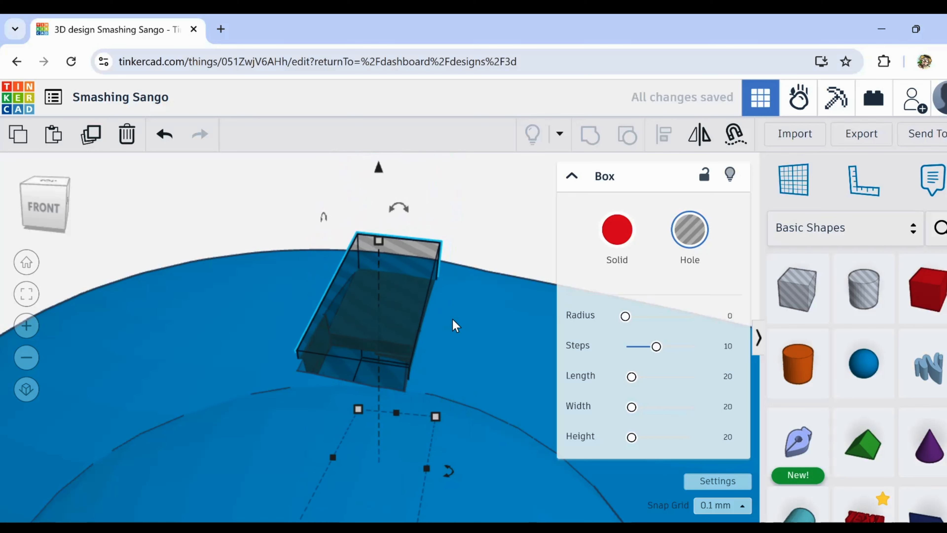
Step: Nudge and tilt the hole box slightly within the opening and check its fit against the see-through body
right_click_drag(468, 331, 434, 382)
right_click_drag(517, 388, 337, 410)
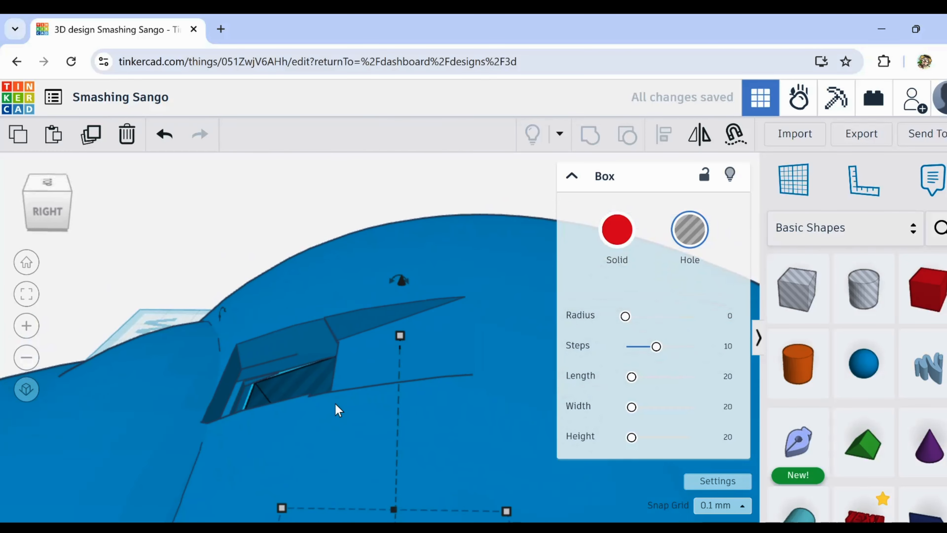
key("Right")
left_click_drag(404, 284, 412, 235)
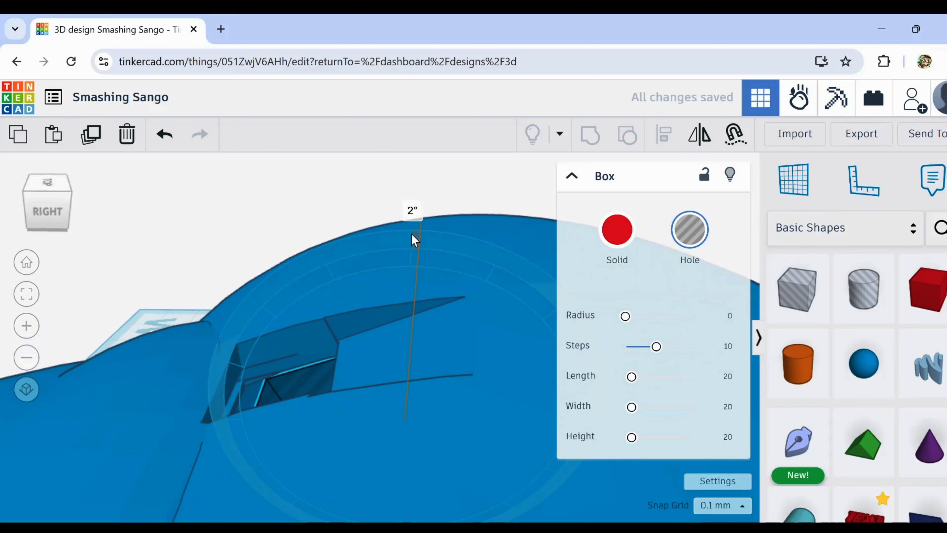
left_click_drag(489, 199, 566, 180)
right_click_drag(254, 364, 414, 370)
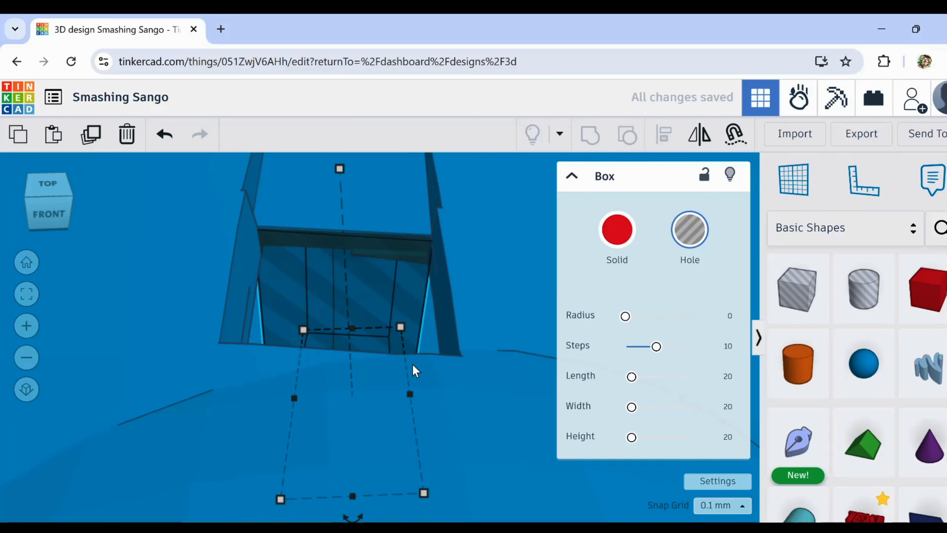
right_click_drag(418, 368, 93, 268)
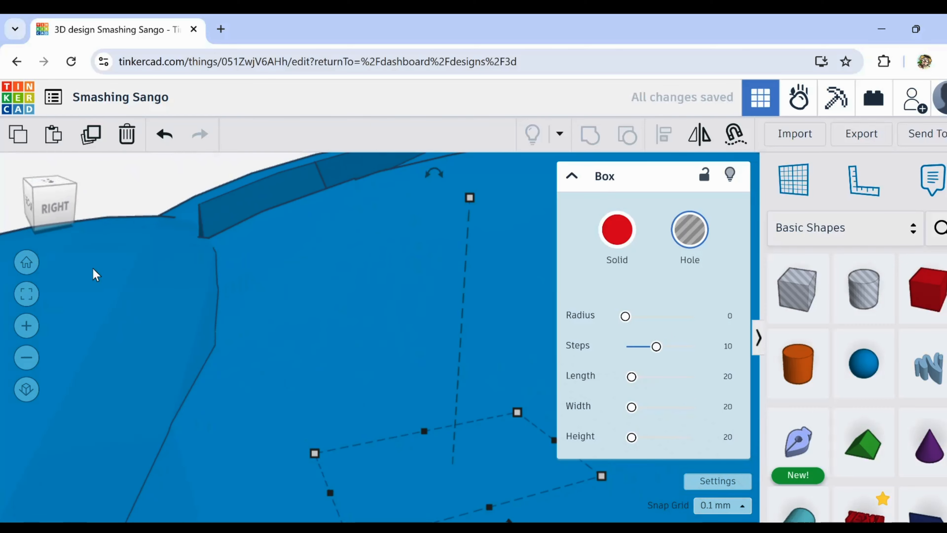
left_click(283, 265)
right_click_drag(381, 270, 468, 305)
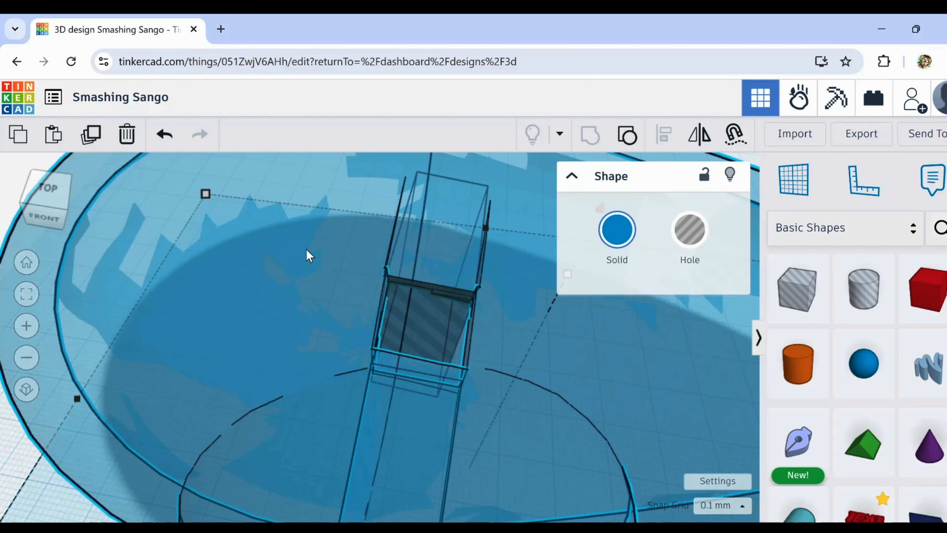
Step: Select the body together with the hole box and group them to cut the enlarged opening
scroll(440, 310, "down", 3)
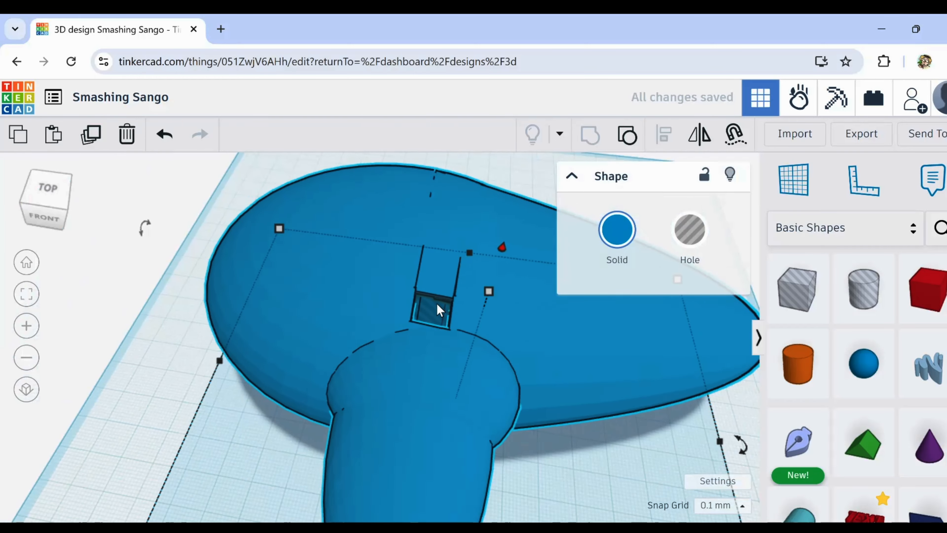
scroll(440, 310, "down", 3)
left_click(313, 216)
left_click_drag(303, 198, 586, 491)
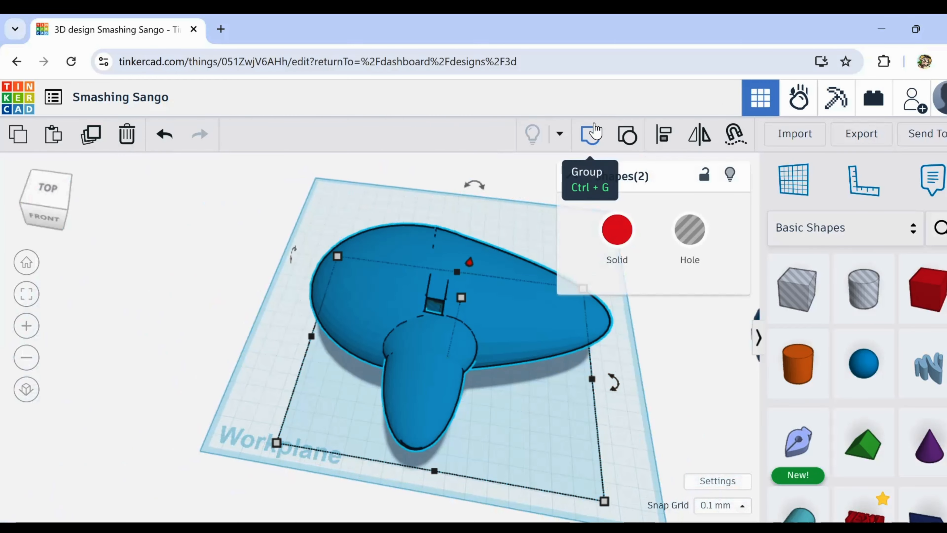
left_click(589, 138)
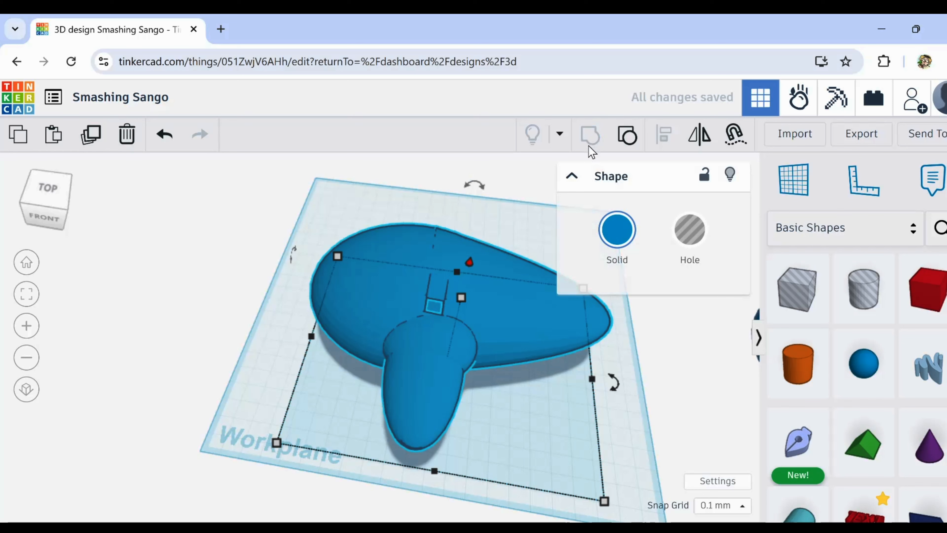
Step: Look through the slot in the fin tip to examine whether the passage connects to the opening on top
right_click_drag(458, 386, 463, 293)
scroll(439, 350, "up", 6)
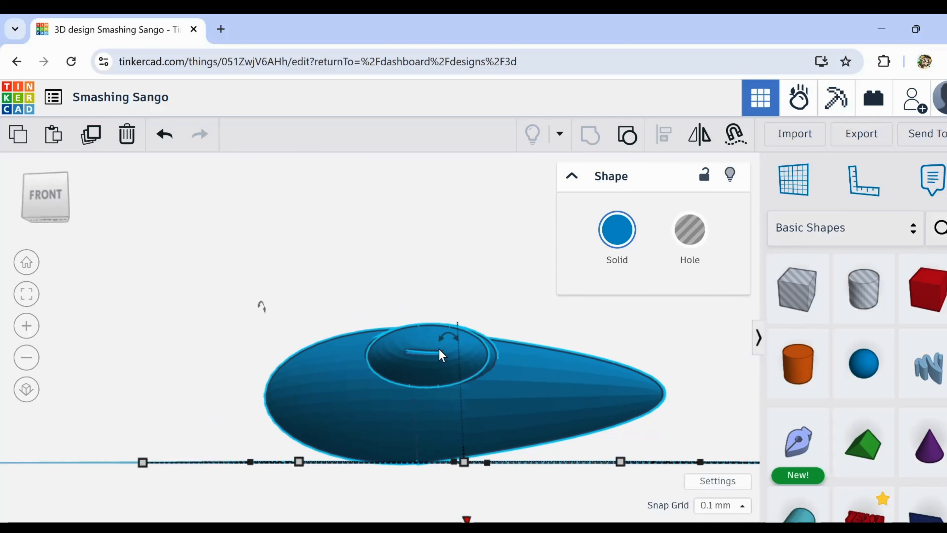
mouse_move(425, 369)
right_mouse_down()
mouse_move(432, 361)
mouse_move(428, 369)
right_mouse_up()
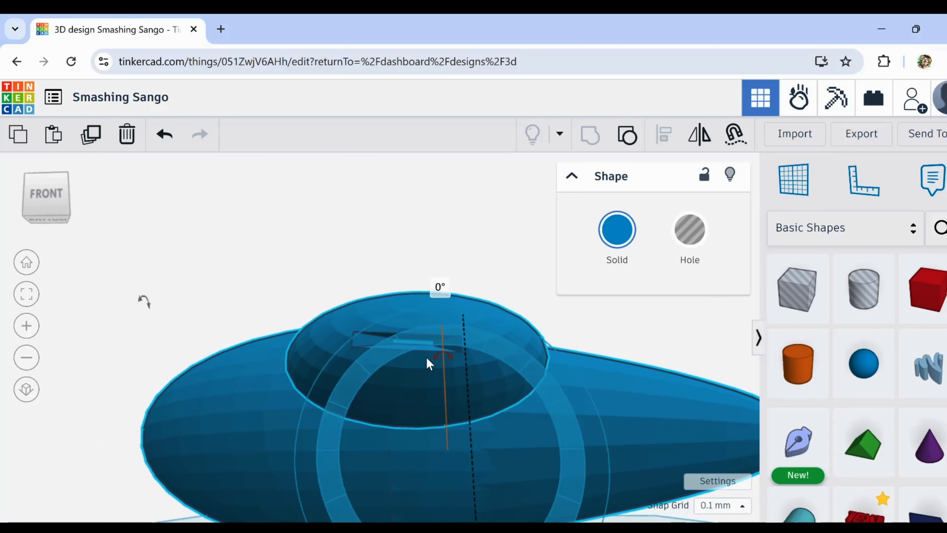
scroll(419, 350, "up", 8)
scroll(412, 334, "up", 6)
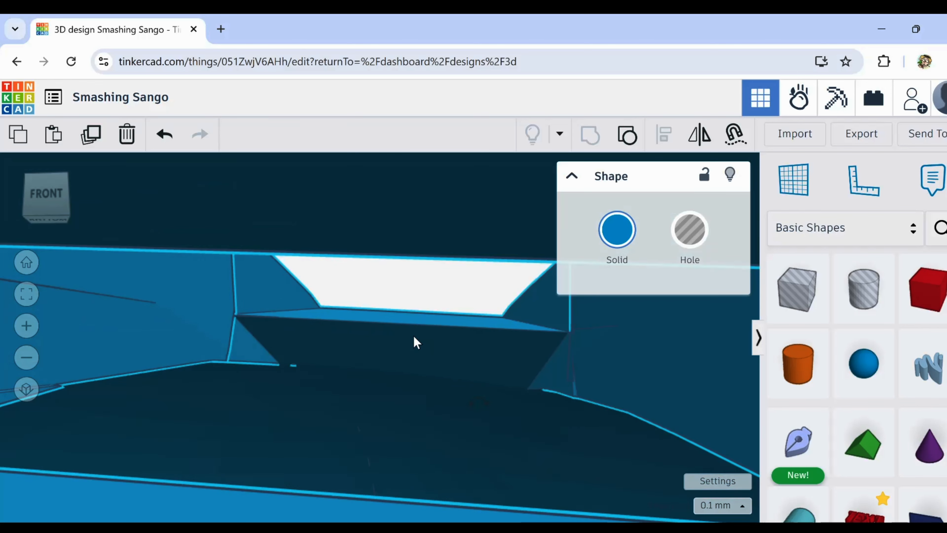
scroll(414, 336, "up", 4)
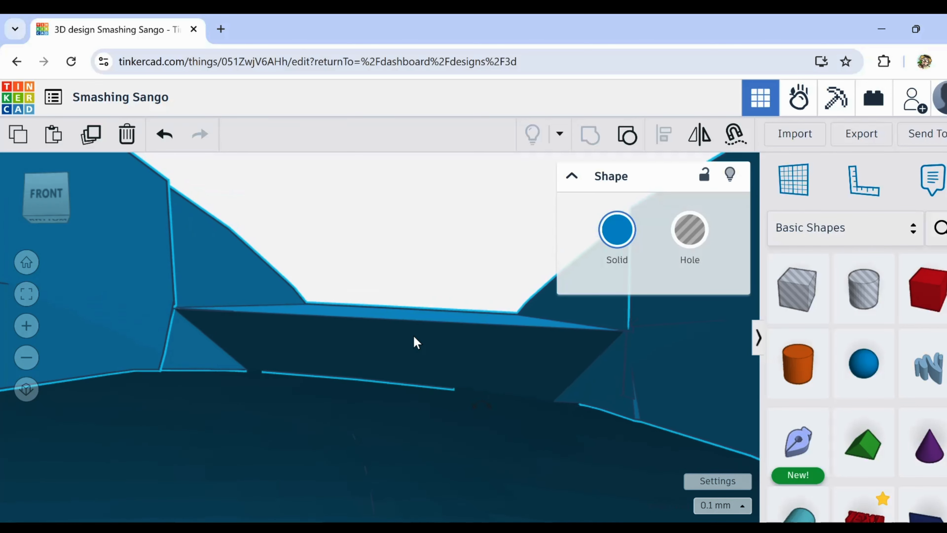
scroll(414, 337, "down", 8)
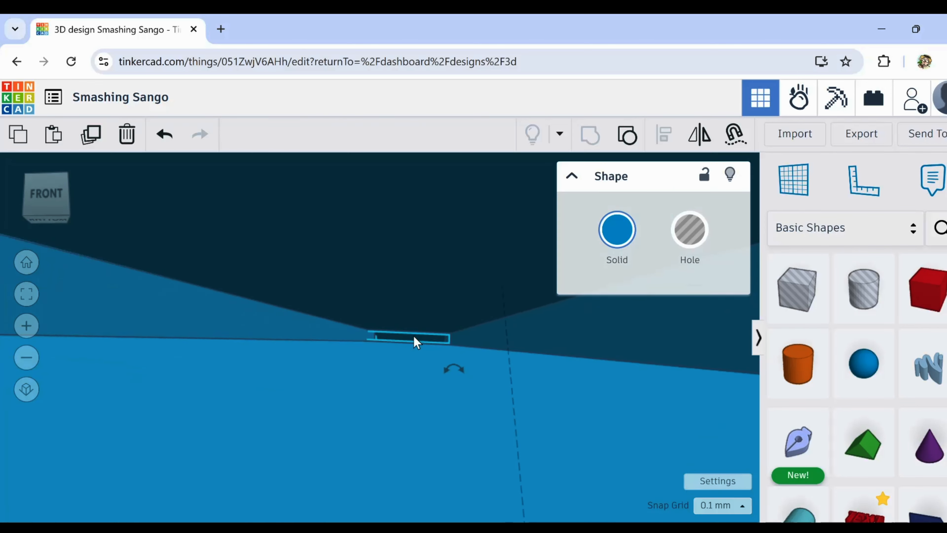
scroll(414, 336, "up", 5)
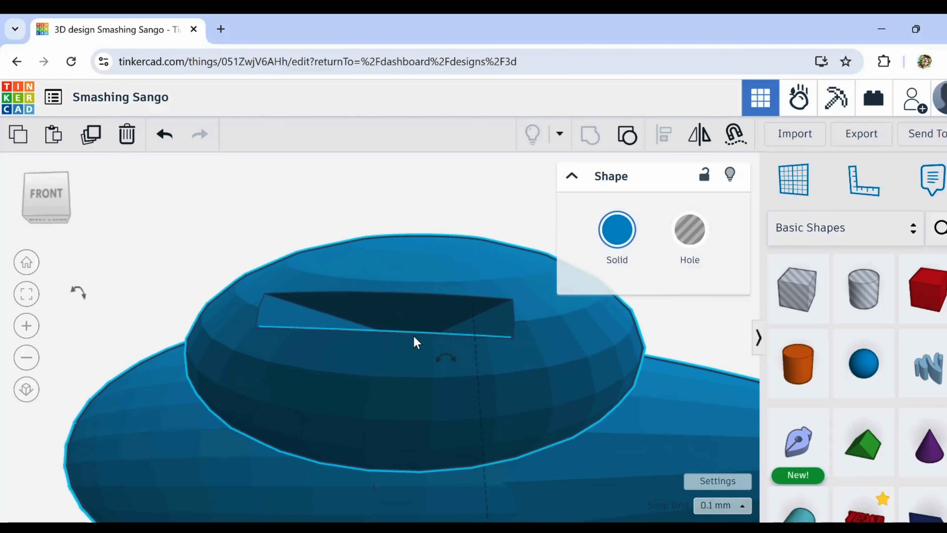
scroll(416, 330, "up", 5)
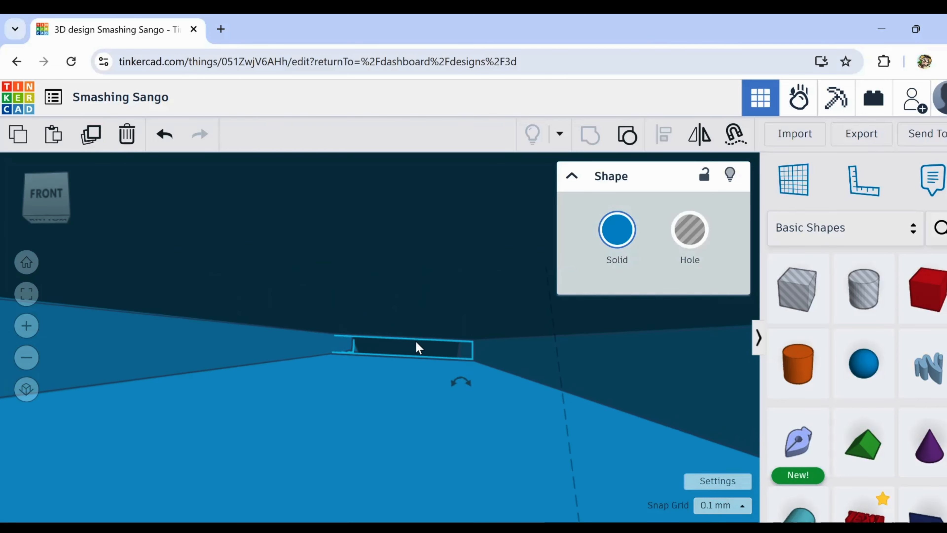
scroll(414, 339, "up", 4)
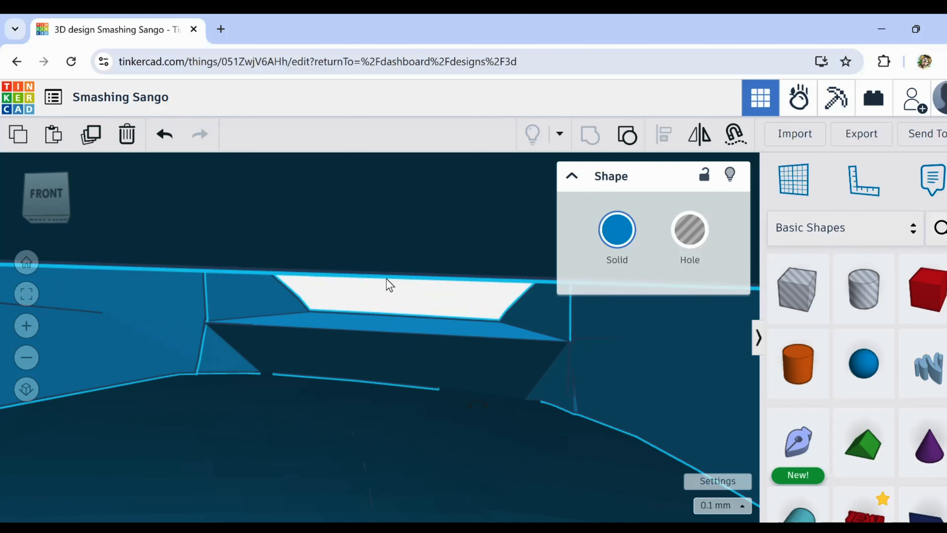
scroll(380, 350, "up", 3)
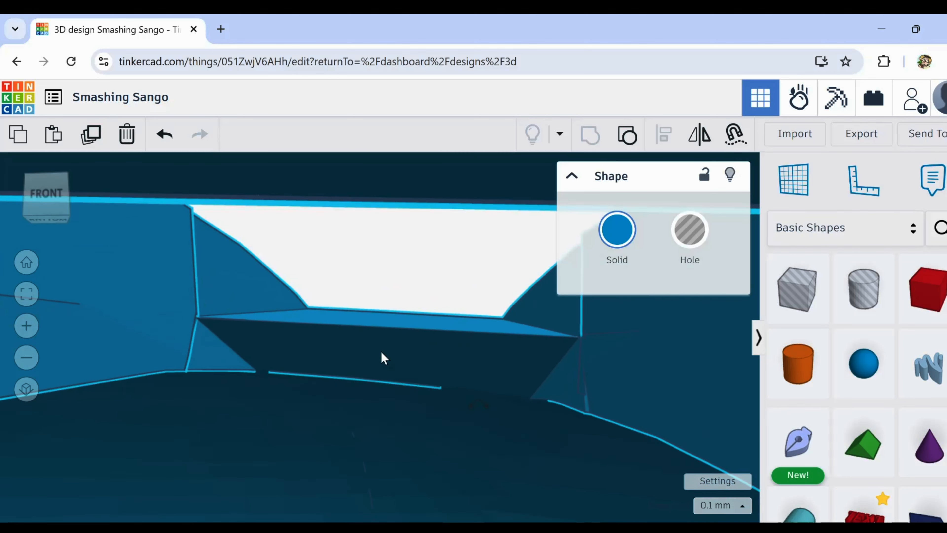
right_click_drag(381, 365, 385, 434)
scroll(384, 435, "down", 5)
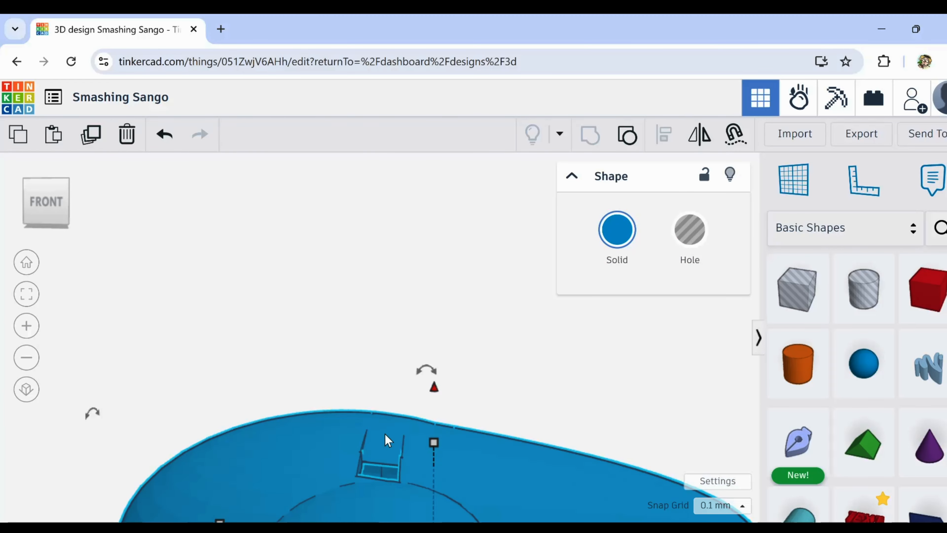
Step: Make the body see-through and examine the passage and angled opening edge from the side and front
key("t")
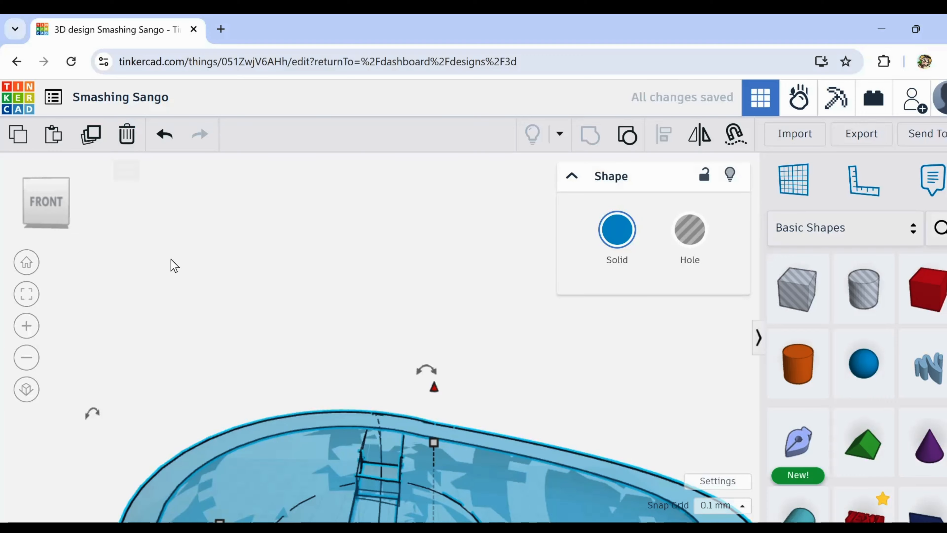
right_click_drag(323, 450, 296, 359)
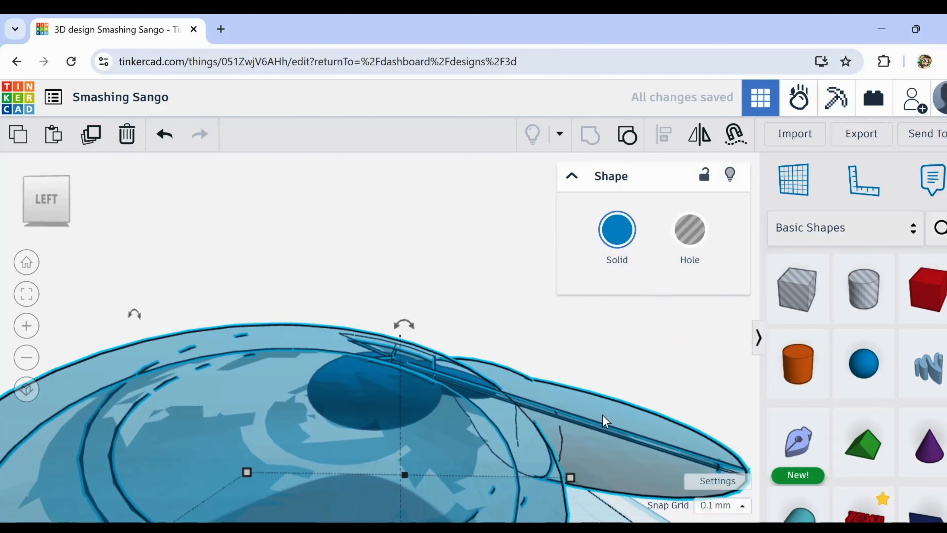
mouse_move(604, 421)
right_mouse_down()
mouse_move(391, 476)
mouse_move(312, 466)
mouse_move(181, 423)
mouse_move(239, 407)
mouse_move(143, 399)
mouse_move(152, 366)
mouse_move(233, 446)
mouse_move(267, 462)
mouse_move(374, 448)
mouse_move(562, 501)
mouse_move(645, 448)
mouse_move(631, 407)
mouse_move(610, 423)
right_mouse_up()
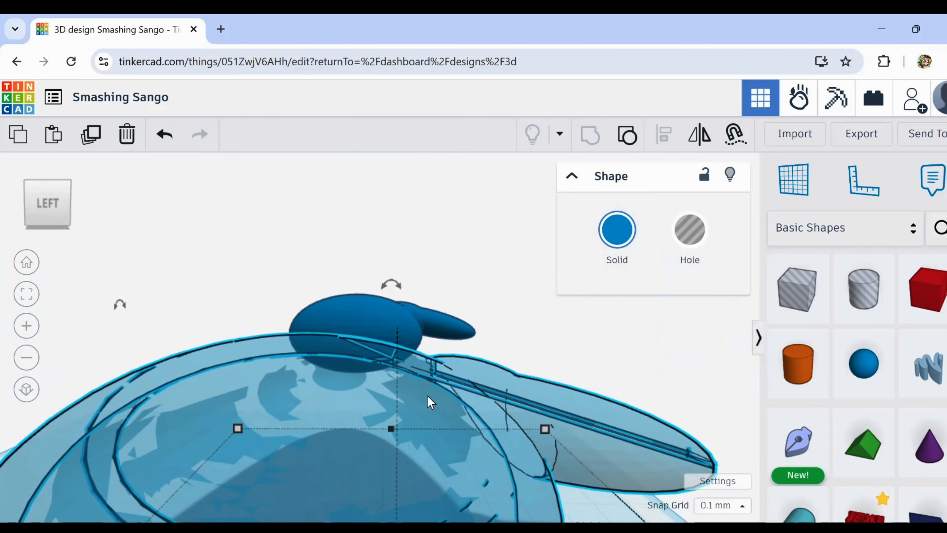
scroll(389, 361, "up", 4)
right_click_drag(401, 367, 418, 388)
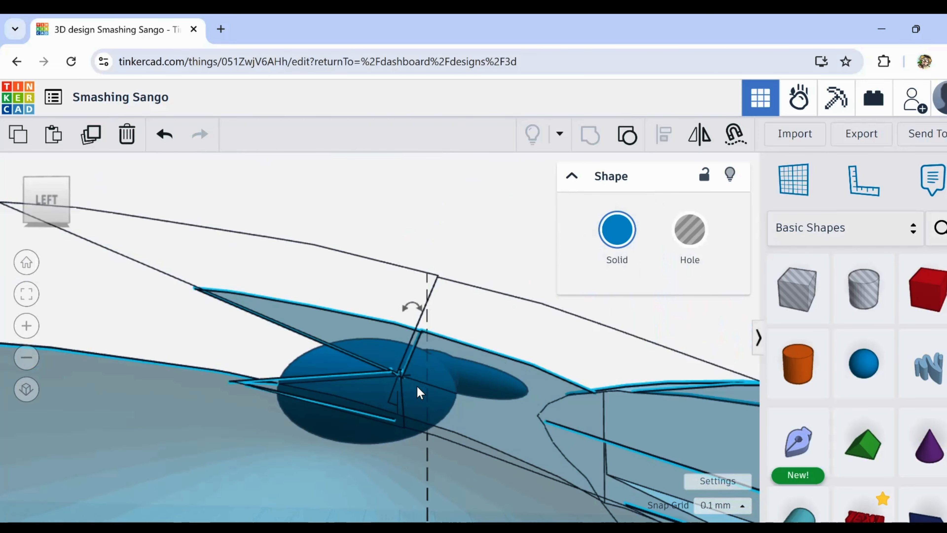
right_click_drag(636, 467, 587, 438)
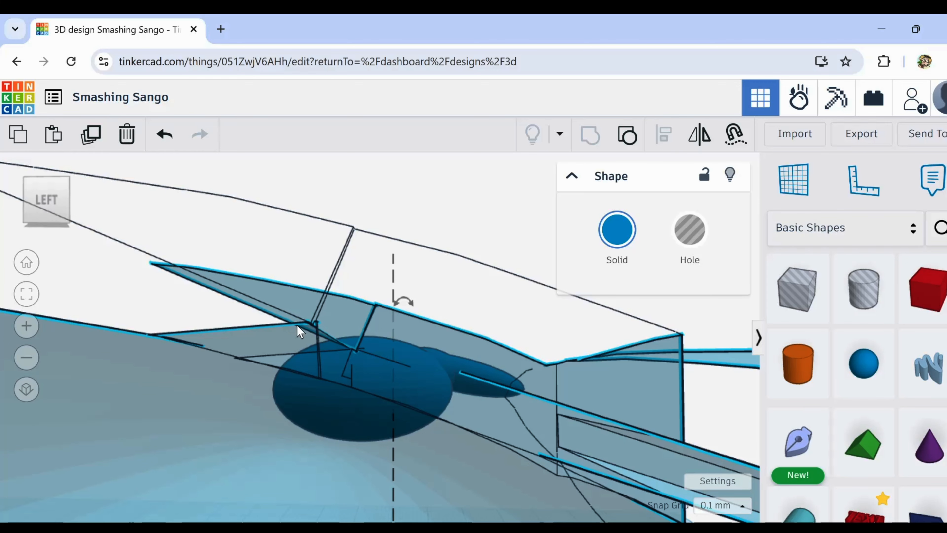
mouse_move(298, 328)
right_mouse_down()
mouse_move(311, 345)
mouse_move(307, 322)
right_mouse_up()
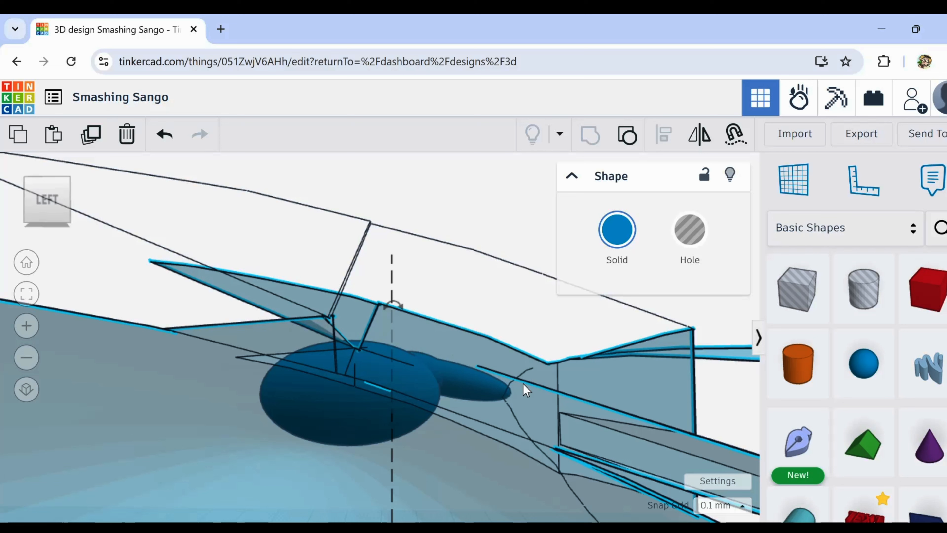
scroll(441, 387, "down", 4)
right_click_drag(507, 412, 373, 425)
scroll(537, 411, "down", 5)
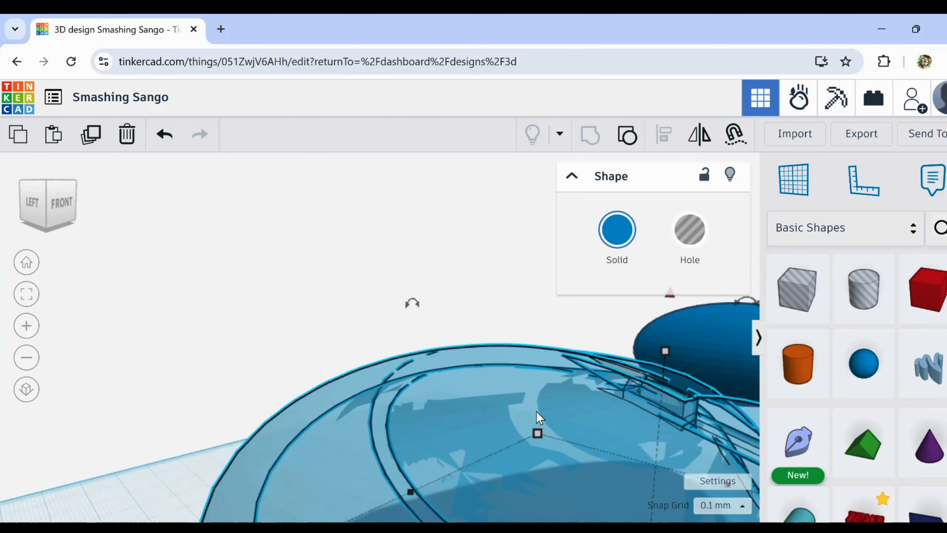
right_click_drag(728, 428, 592, 446)
scroll(454, 314, "up", 5)
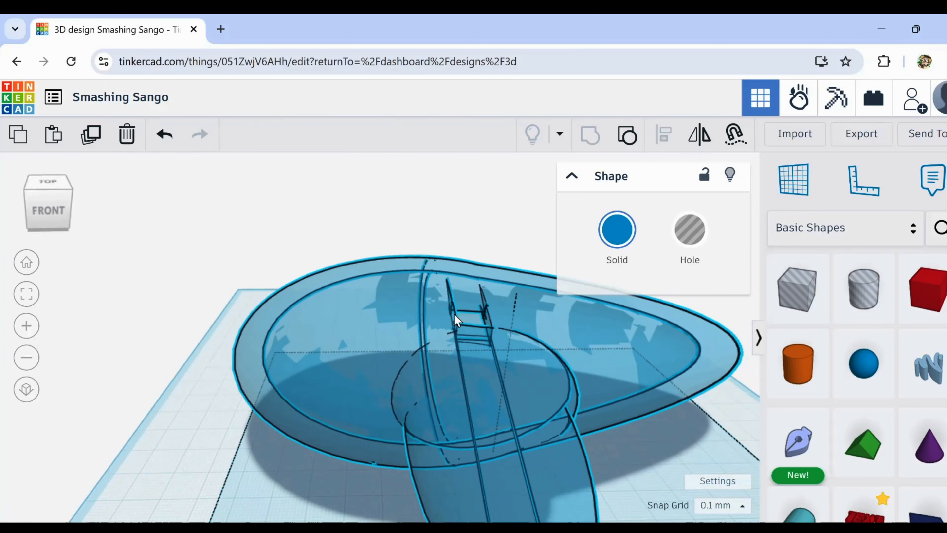
scroll(496, 310, "down", 3)
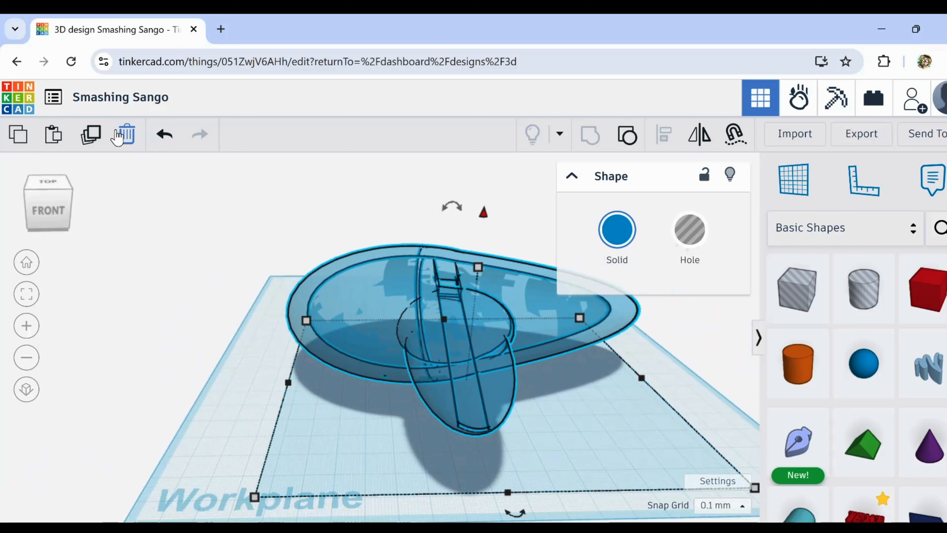
Step: Duplicate the finished body in place and delete the copy
right_click_drag(200, 198, 110, 270)
left_click(92, 138)
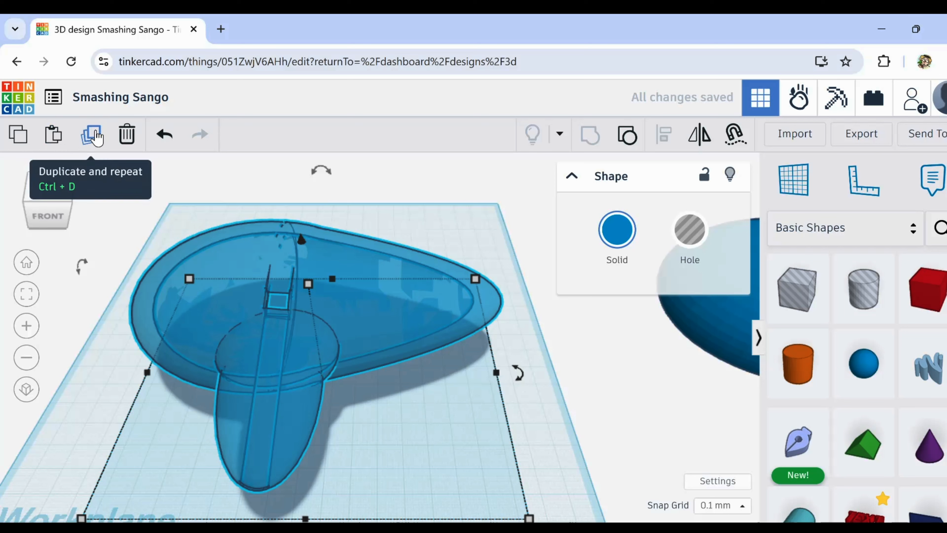
left_click(127, 138)
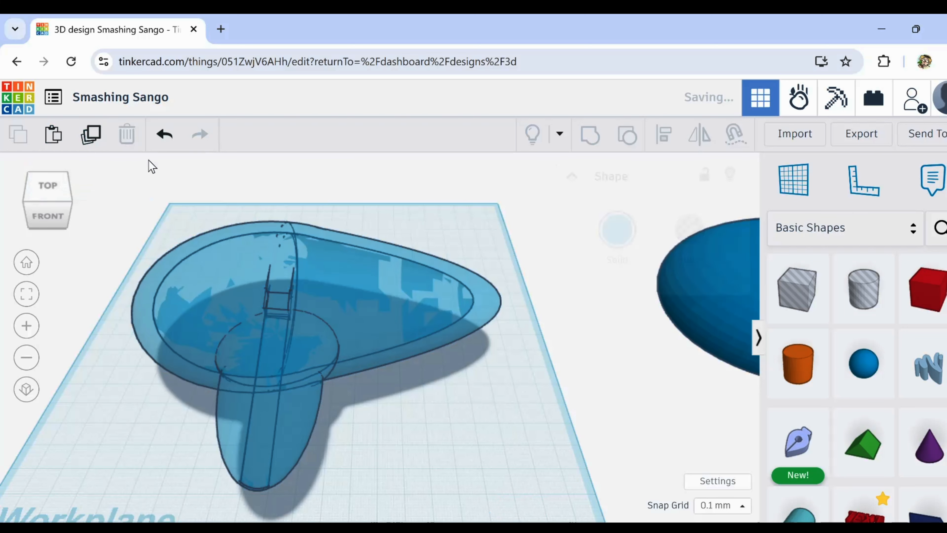
Step: Recolor the finished body with the light brown preset, trying a few other preset colors before it
left_click(203, 287)
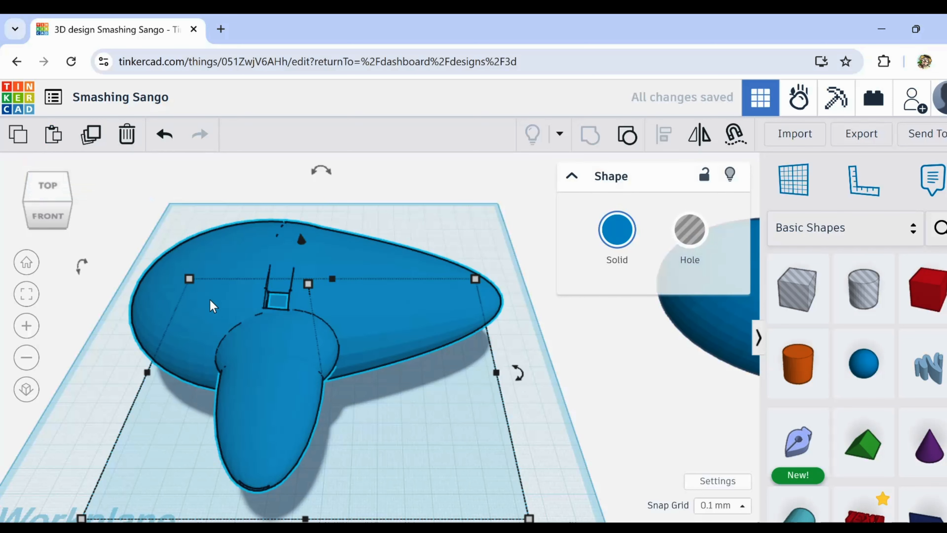
left_click(603, 239)
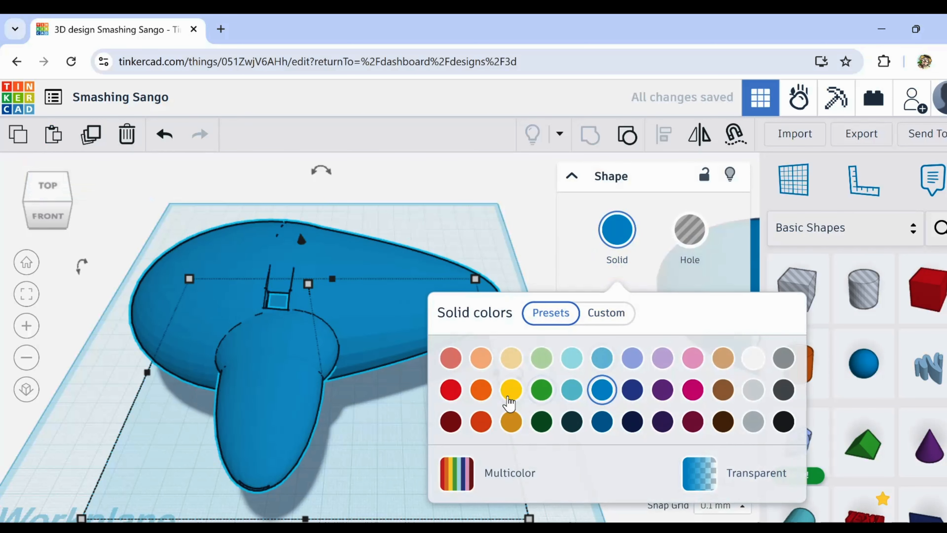
left_click(456, 360)
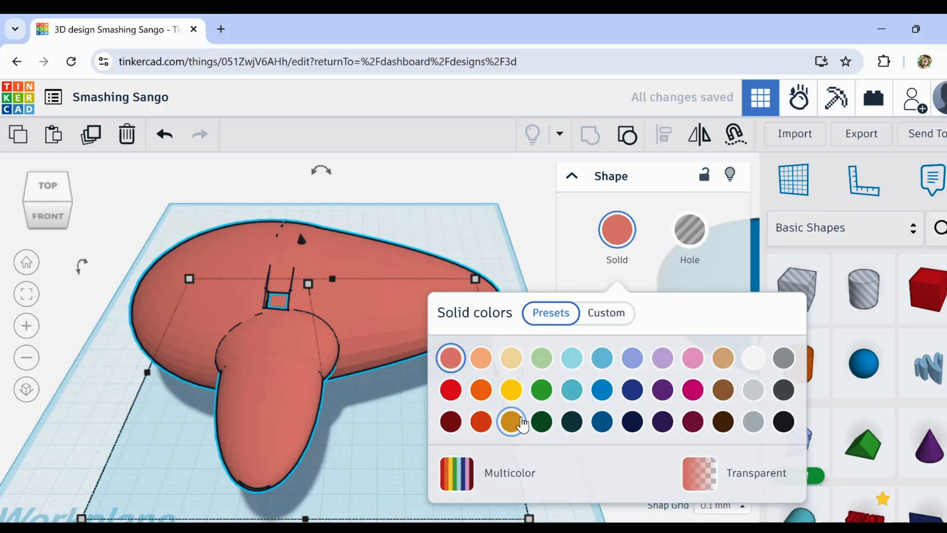
left_click(520, 423)
left_click(481, 359)
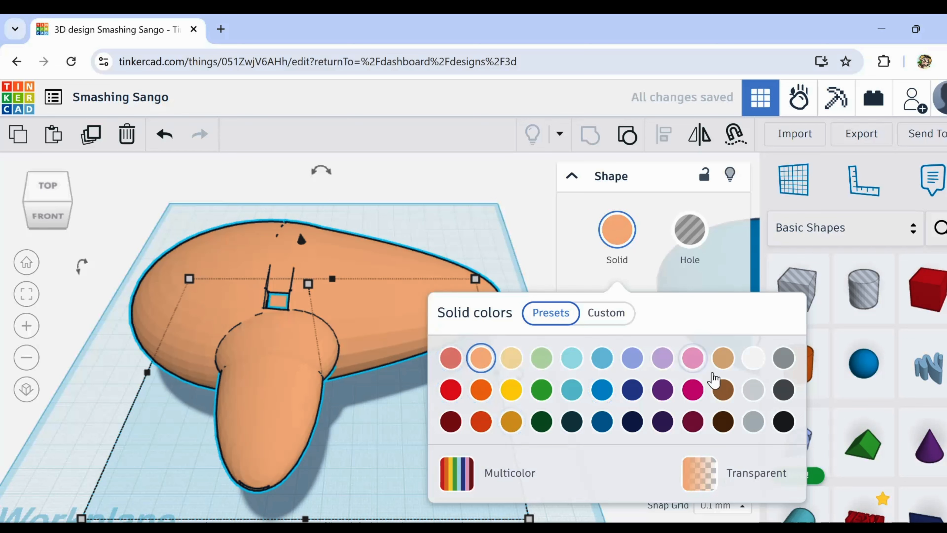
left_click(730, 365)
left_click(416, 415)
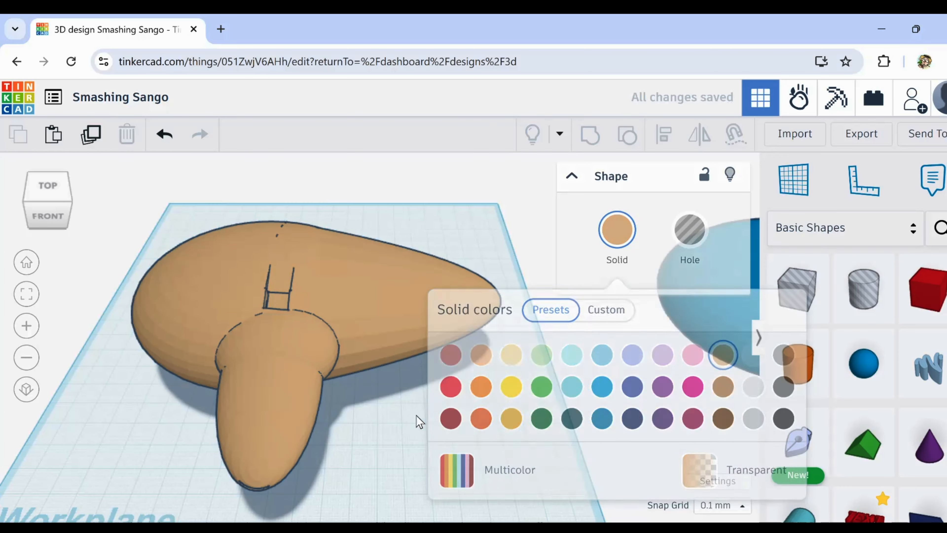
Step: Examine the body from the side and above, including the fin and the angled opening on top
right_click_drag(382, 417, 377, 356)
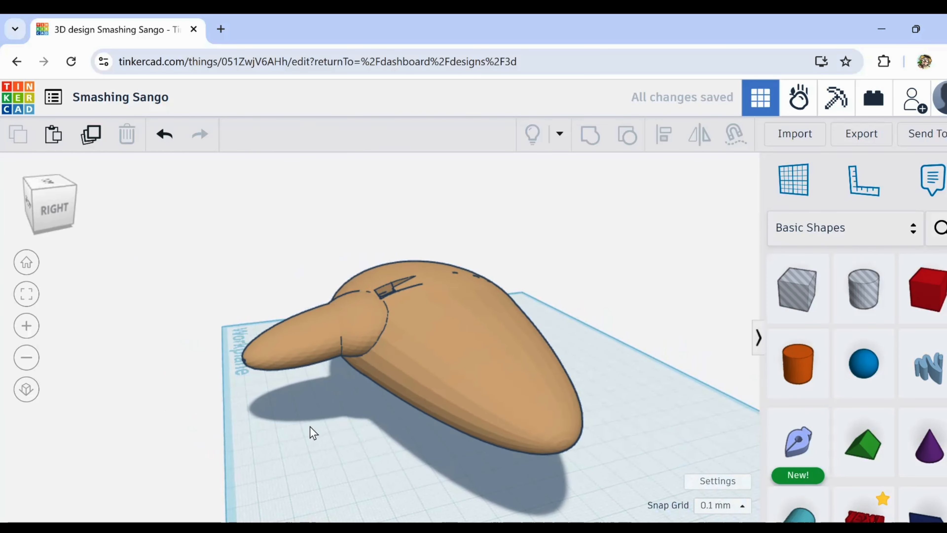
right_click_drag(309, 426, 498, 474)
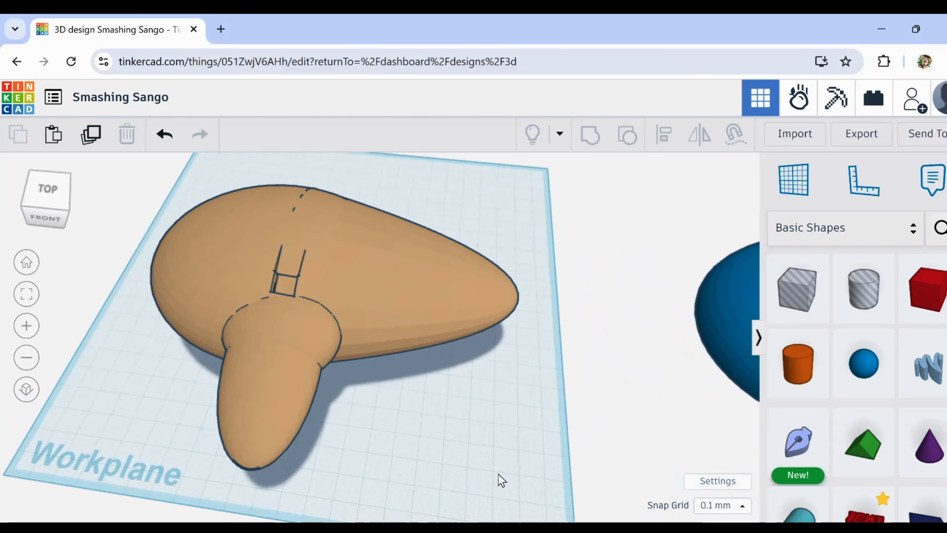
right_click_drag(409, 411, 429, 450)
middle_click_drag(432, 452, 439, 411)
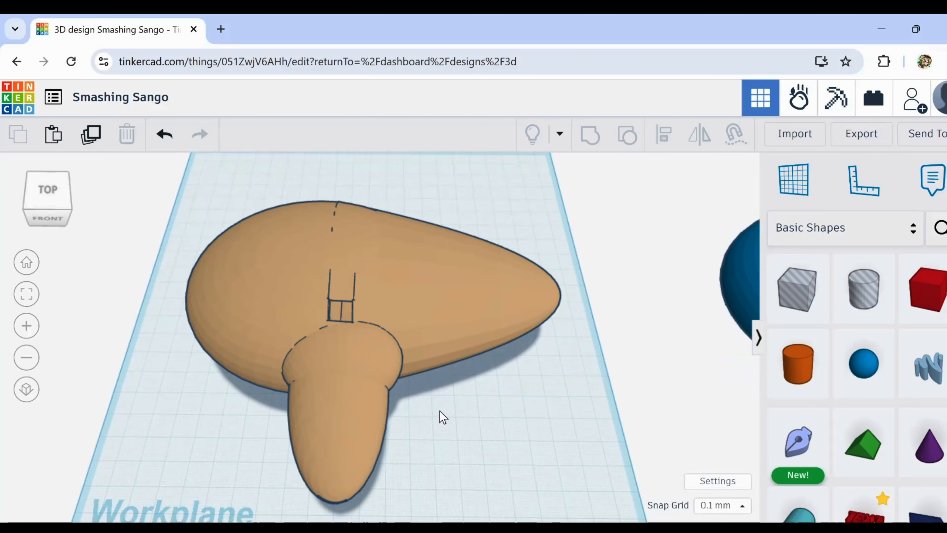
right_click_drag(461, 415, 382, 341)
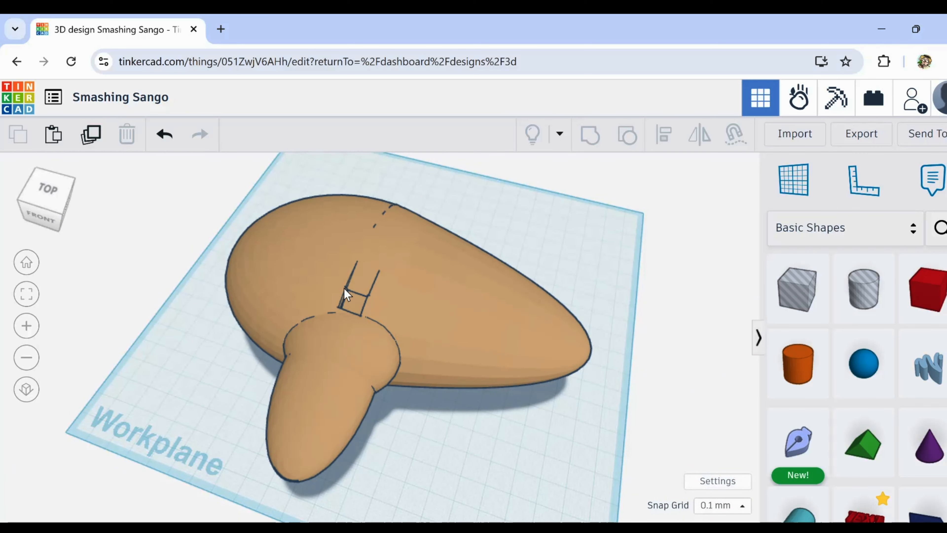
right_click_drag(380, 299, 446, 353)
scroll(447, 352, "down", 1)
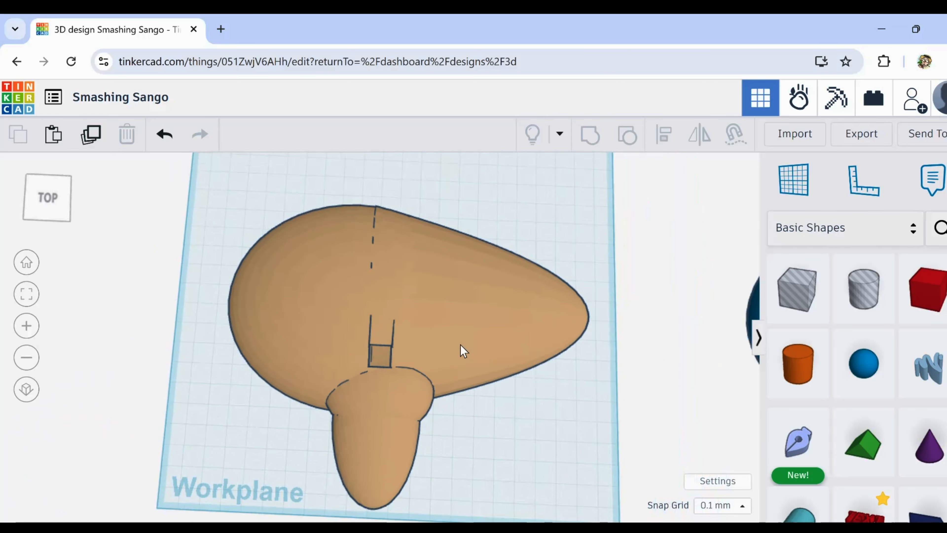
right_click_drag(457, 380, 456, 359)
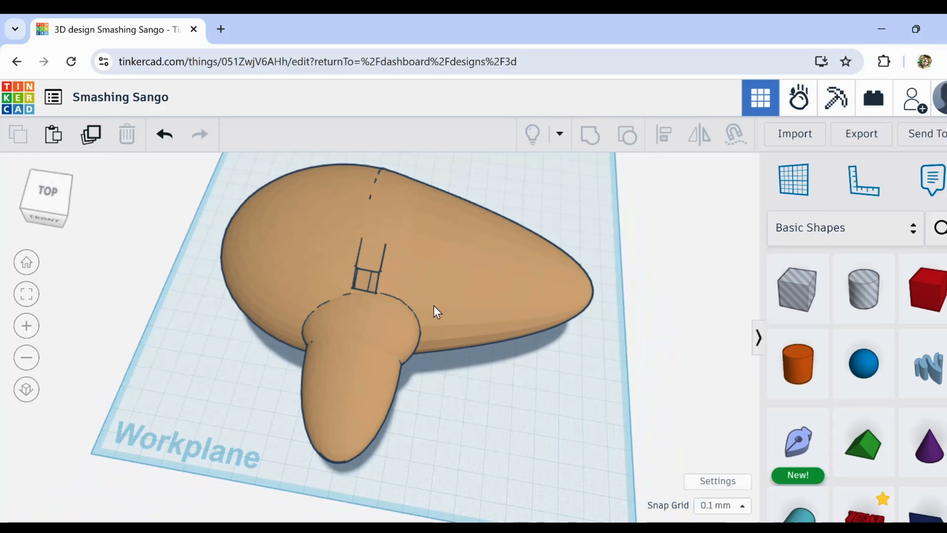
mouse_move(436, 312)
right_mouse_down()
mouse_move(432, 334)
mouse_move(446, 345)
mouse_move(447, 323)
right_mouse_up()
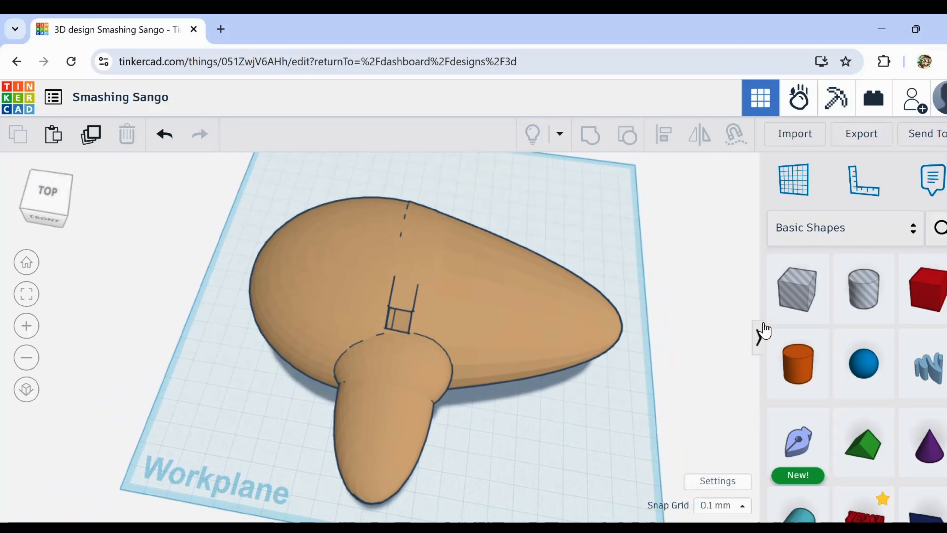
left_click_drag(864, 291, 476, 305)
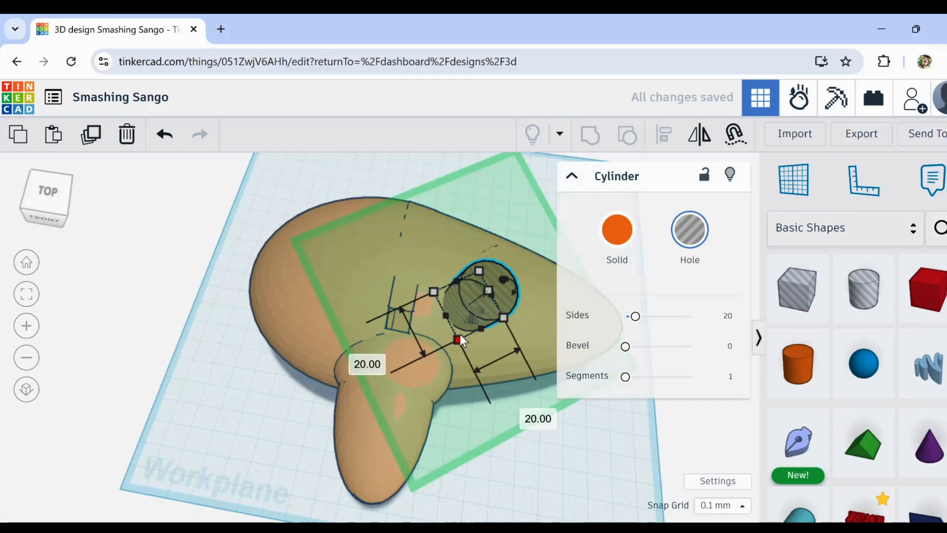
left_click_drag(458, 337, 492, 293)
left_click(510, 474)
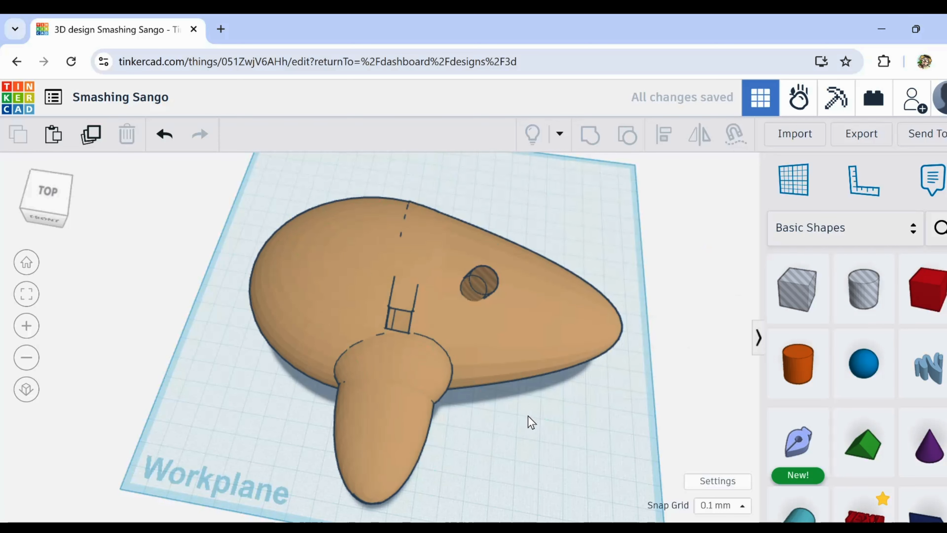
scroll(516, 362, "up", 3)
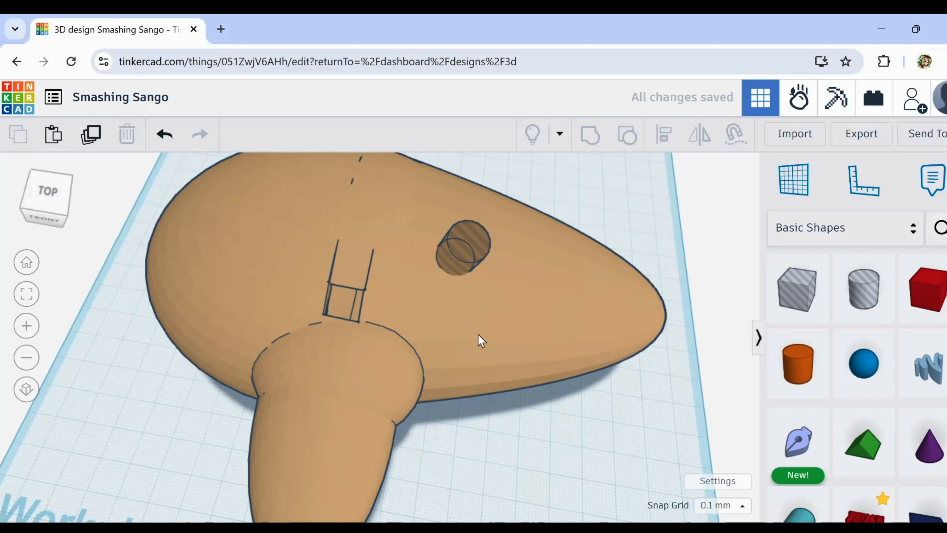
left_click_drag(465, 252, 468, 456)
left_click(126, 139)
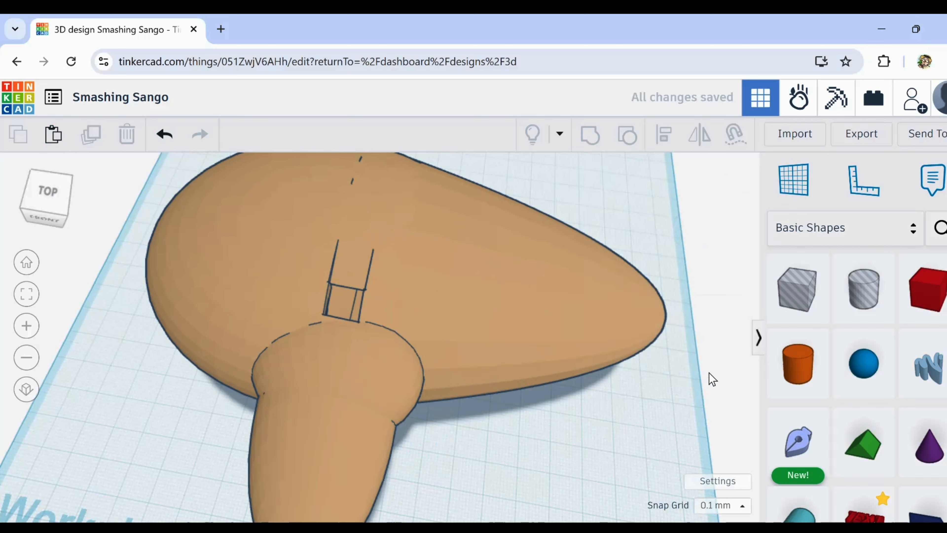
Step: Place a hole cylinder on the workplane beside the fin and set its width and length to 8 mm
left_click_drag(864, 288, 462, 451)
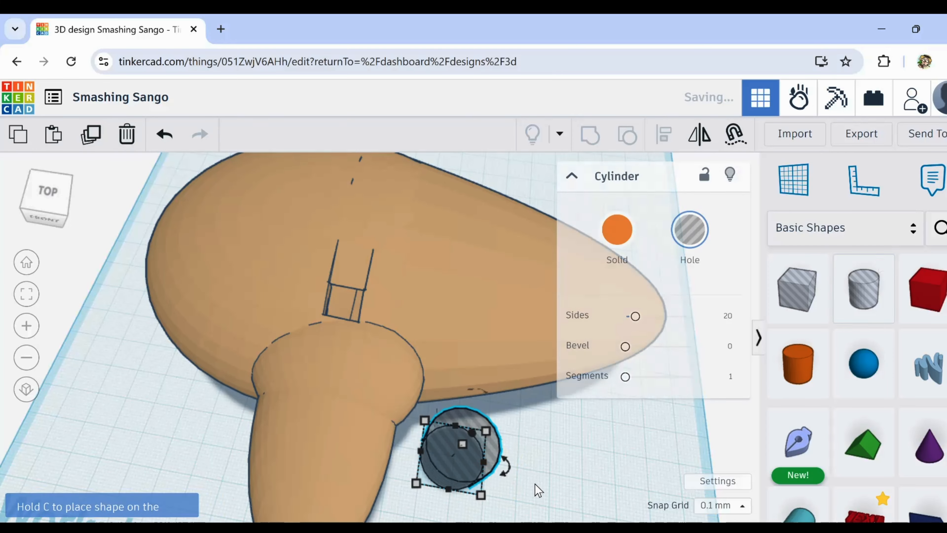
middle_click_drag(535, 484, 443, 375)
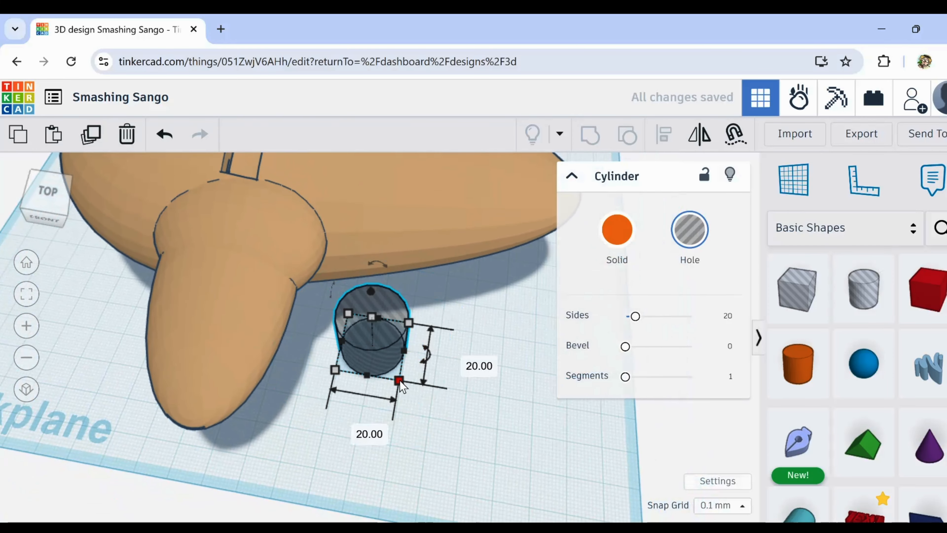
left_click_drag(400, 380, 378, 342)
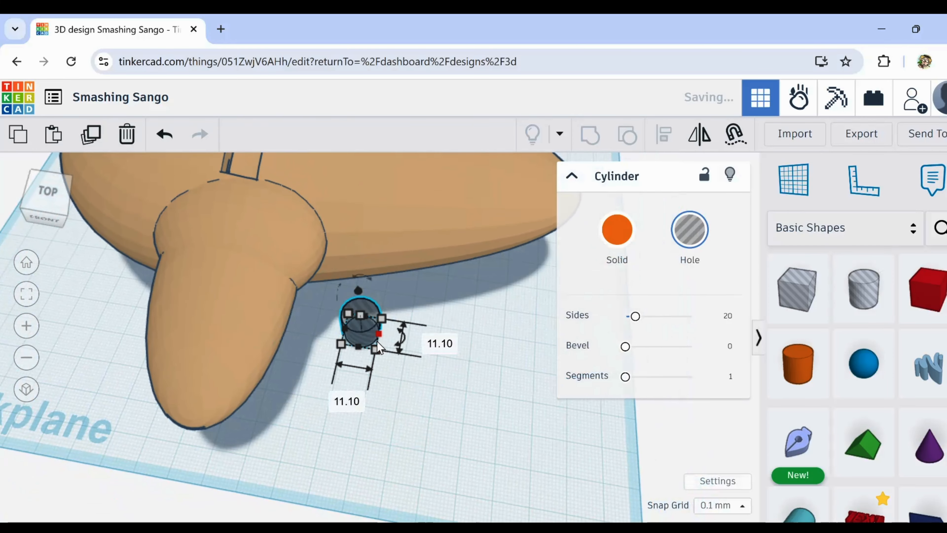
scroll(370, 345, "up", 5)
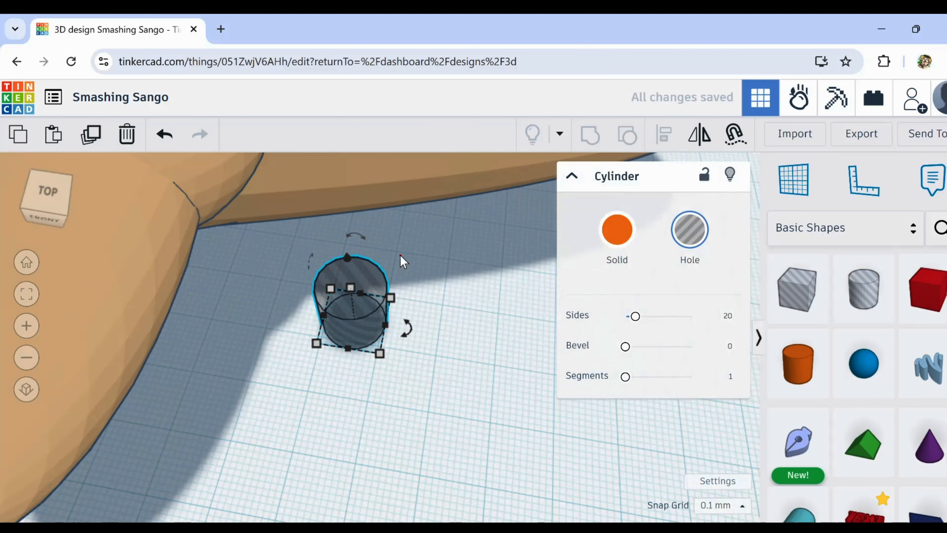
left_click(402, 260)
left_click(368, 290)
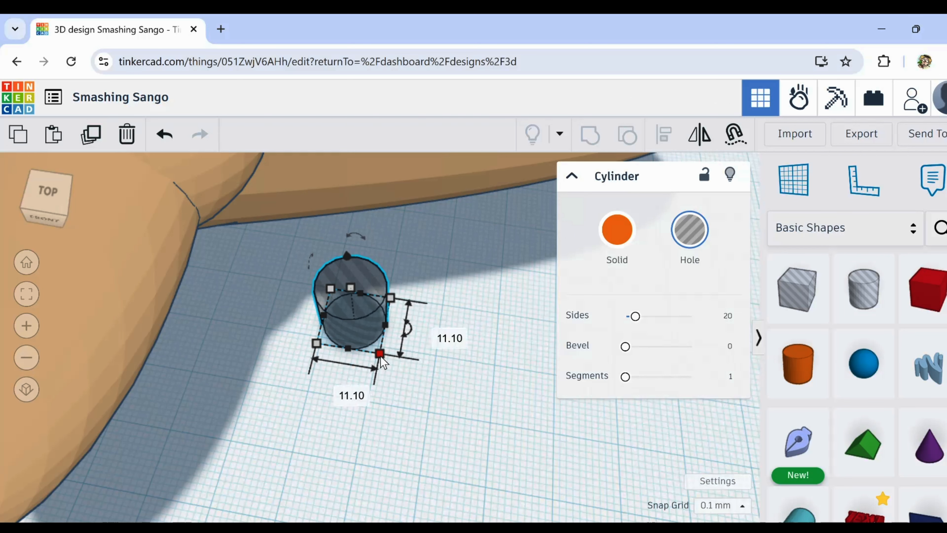
left_click(339, 393)
key("Tab")
type("8")
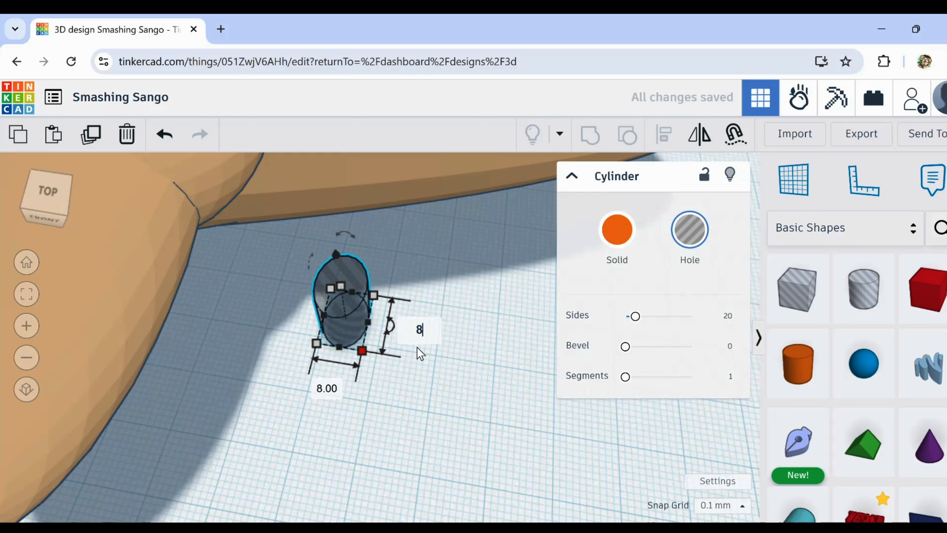
key("Return")
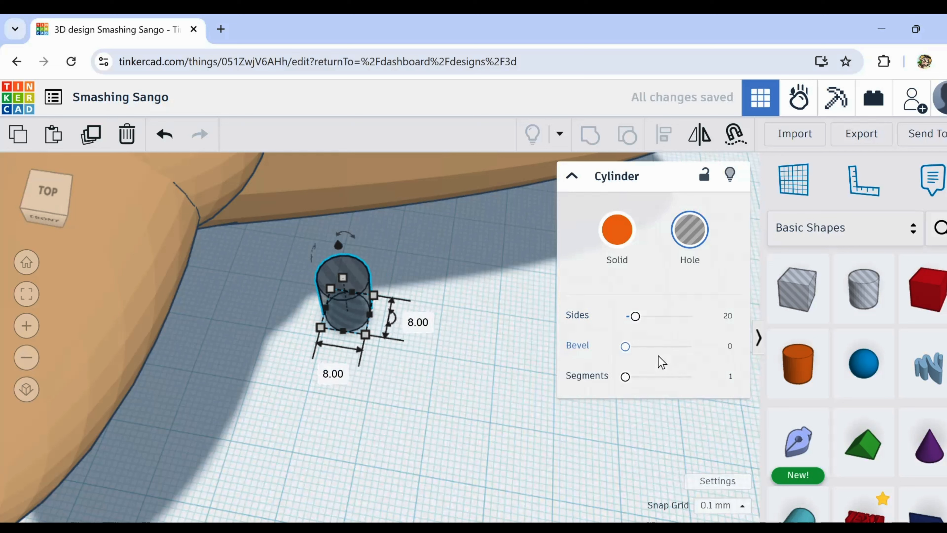
Step: Set the hole cylinder's sides to 64 and shift it slightly away from the body on the workplane
left_click_drag(636, 320, 733, 328)
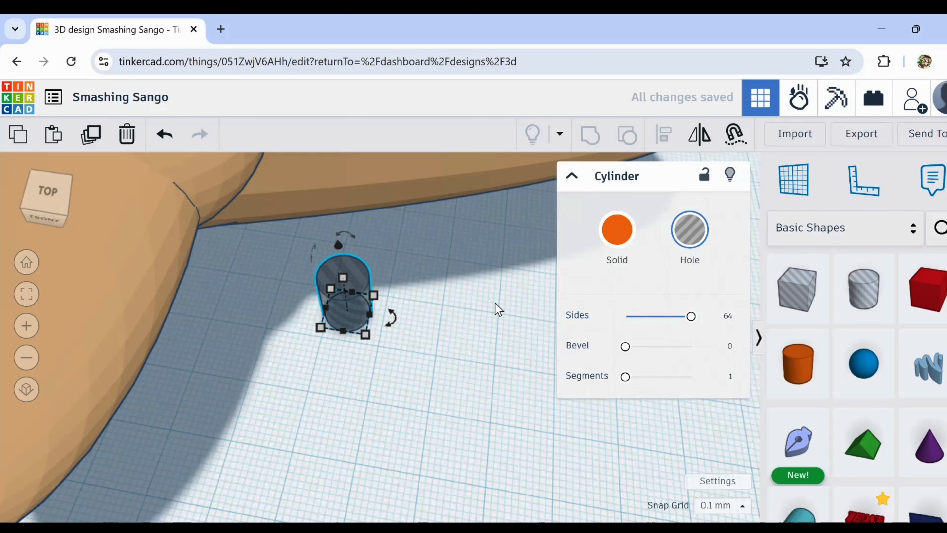
scroll(424, 320, "down", 3)
middle_click_drag(423, 321, 409, 364)
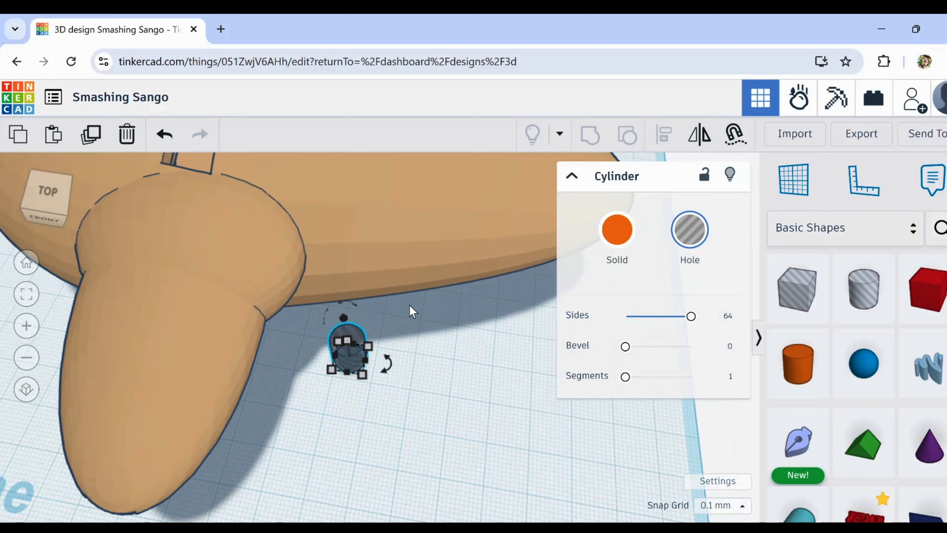
mouse_move(364, 347)
right_click_drag(433, 360, 354, 348)
left_click_drag(335, 287, 357, 322)
scroll(369, 344, "up", 5)
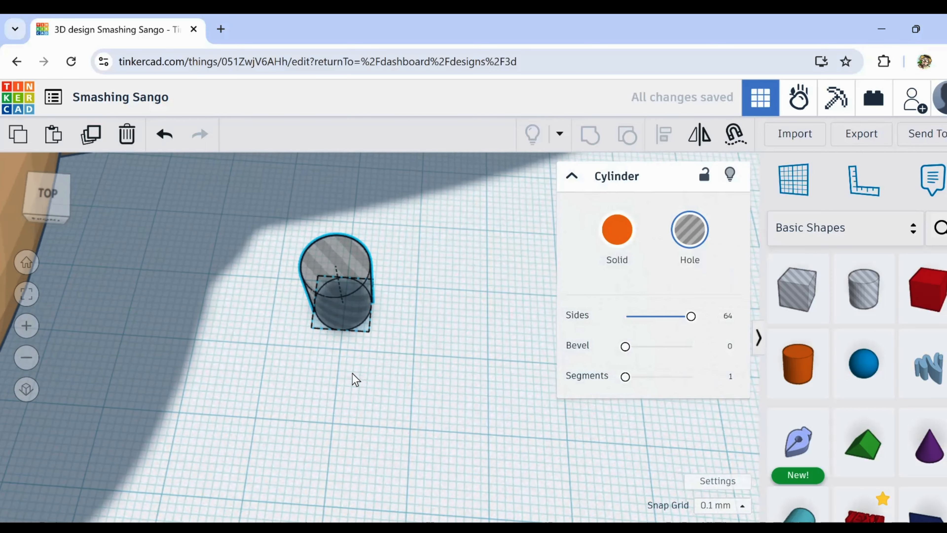
left_click(337, 325)
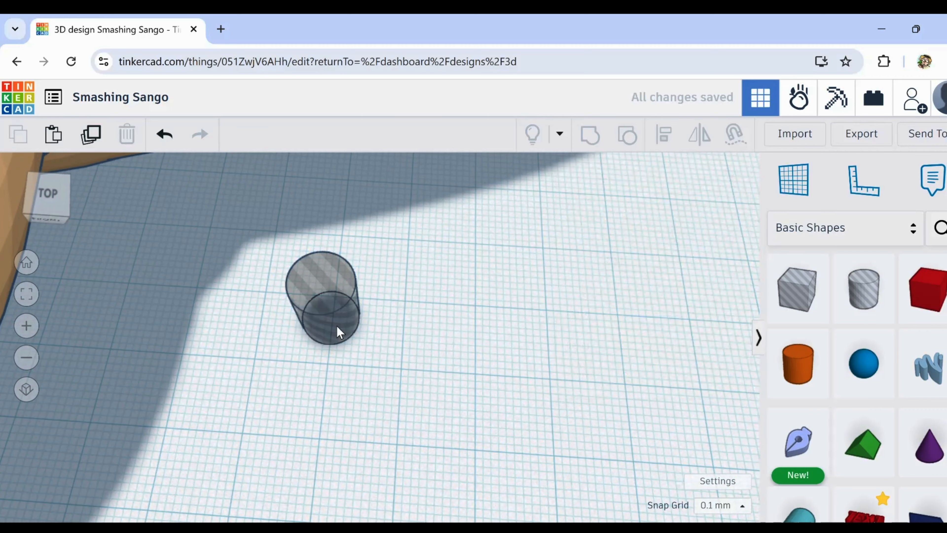
scroll(408, 408, "down", 5)
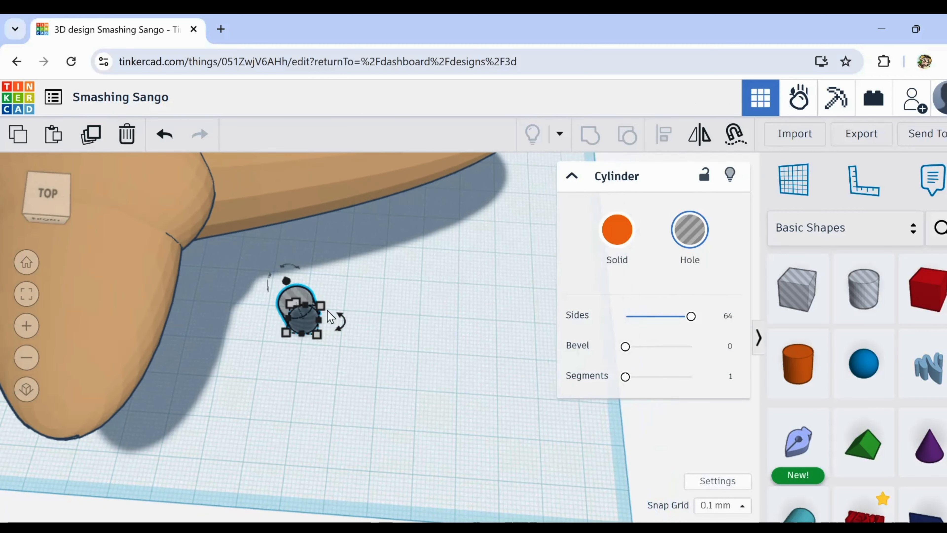
Step: Duplicate the hole cylinder and nudge the copy sideways until it stands clear beside the original
left_click(92, 135)
key("Right")
key("Right")
key("Right")
key("Right")
key("Right")
key("Right")
key("Right")
key("Right")
key("Right")
key("Right")
key("Right")
key("Right")
key("Right")
key("Right")
key("Right")
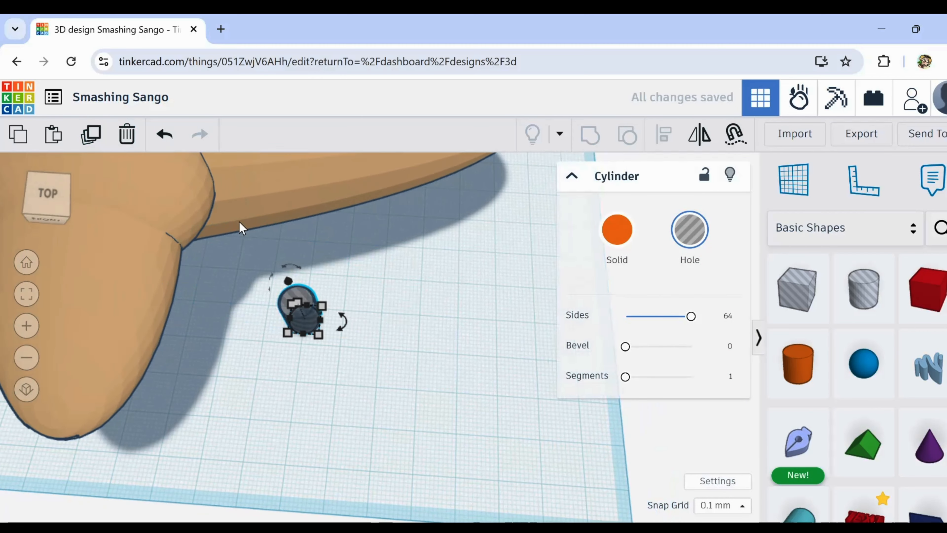
key("Right")
key("Right")
key("Right")
key("Right")
key("Right")
key("Right")
key("Right")
key("Right")
key("Right")
key("Right")
key("Right")
key("Right")
key("Right")
key("Right")
key("Right")
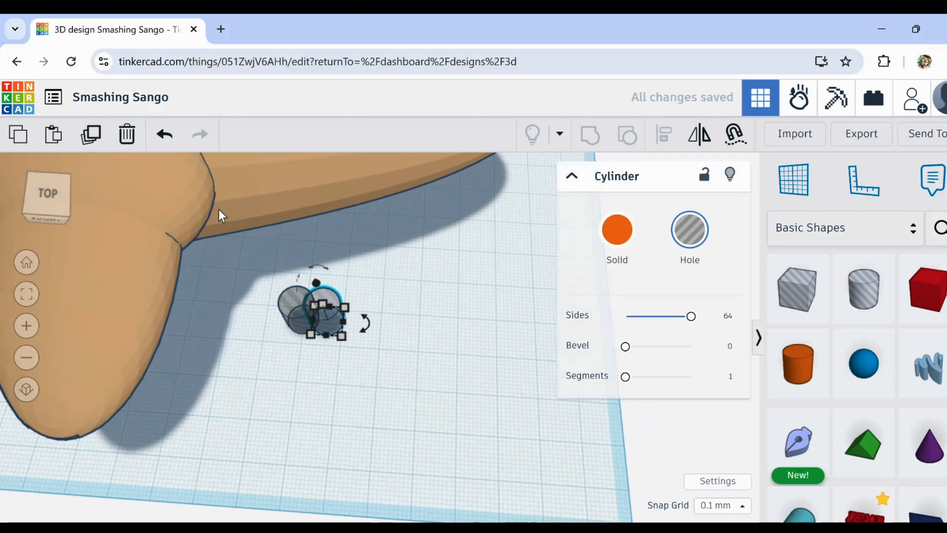
key("Right")
key("Right")
key("Right")
key("Right")
key("Right")
key("Right")
key("Right")
key("Right")
Step: Repeat the offset duplication four times to make an evenly spaced row of six hole cylinders, then deselect
left_click(91, 135)
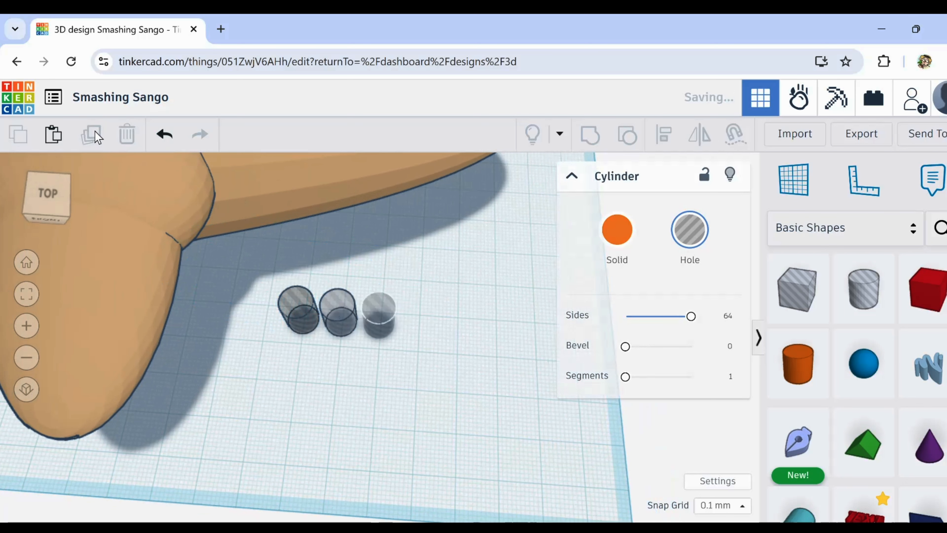
left_click(91, 135)
left_click(92, 135)
left_click(94, 136)
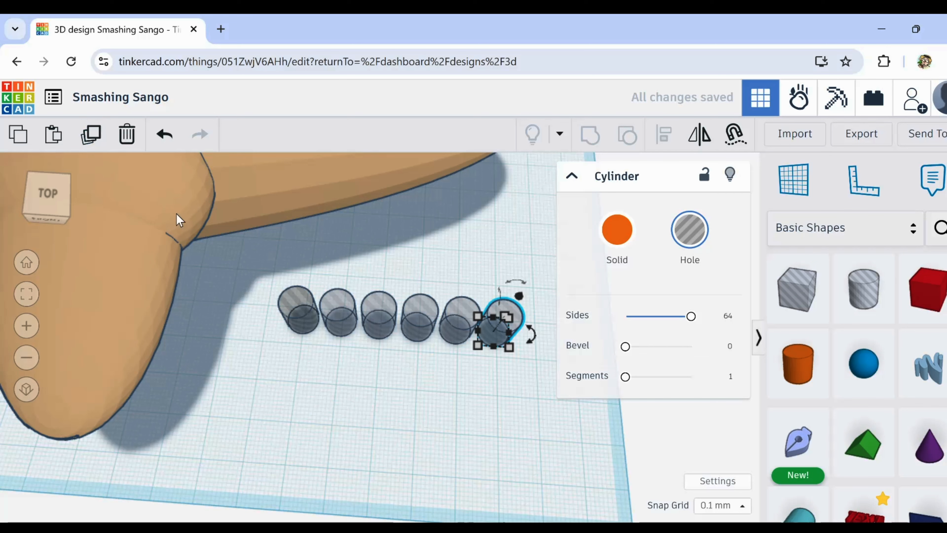
left_click(312, 345)
Step: Cruise the first hole cylinder from the row onto the body's top surface, beside the air window on the tapered side
scroll(297, 328, "down", 3)
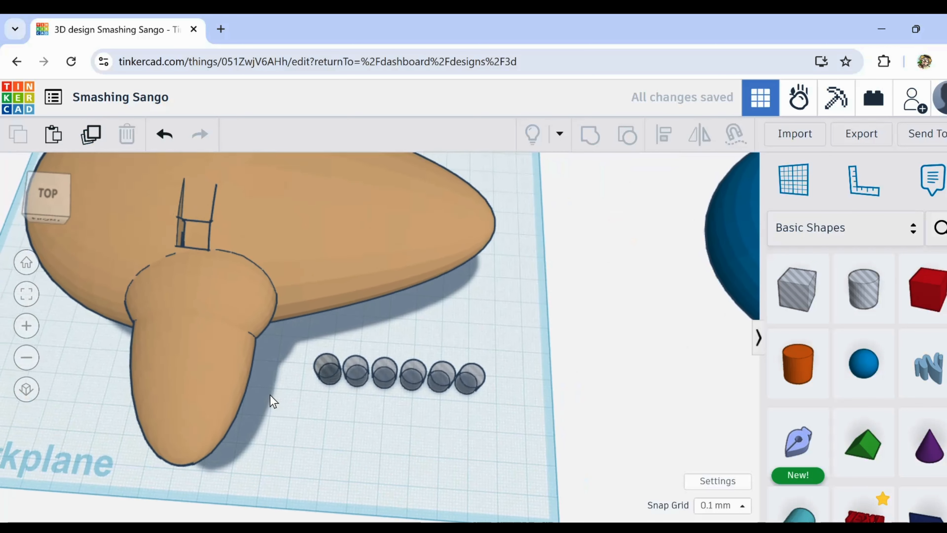
scroll(273, 395, "down", 4)
left_click(335, 407)
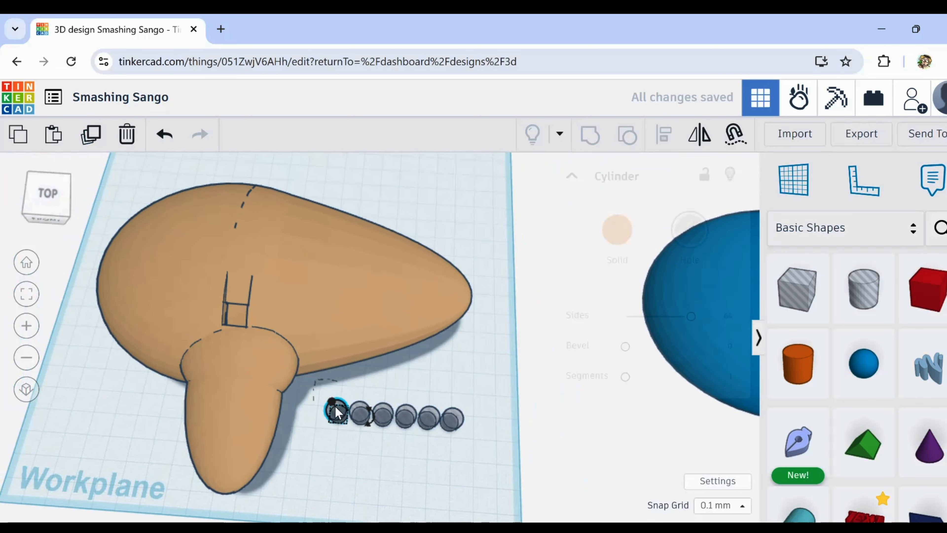
left_click(739, 140)
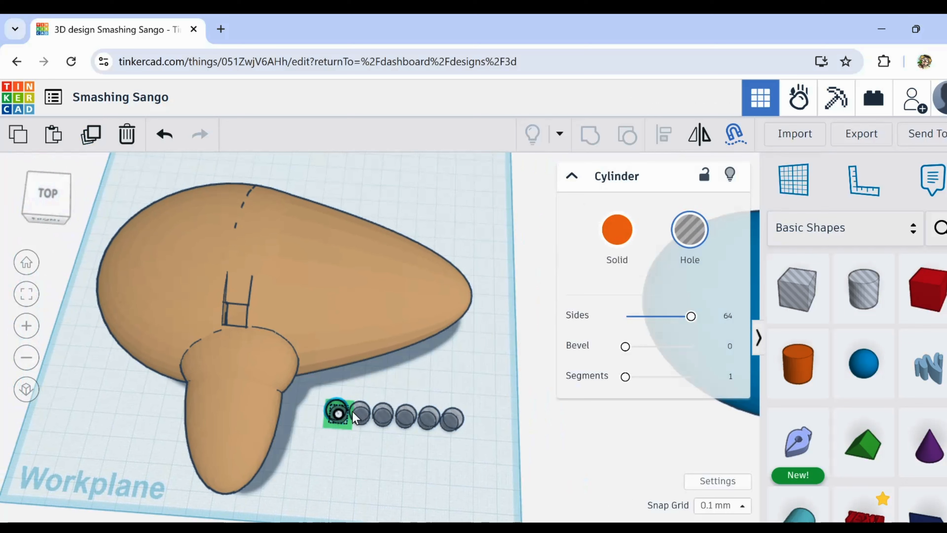
left_click_drag(337, 415, 306, 311)
left_click(389, 458)
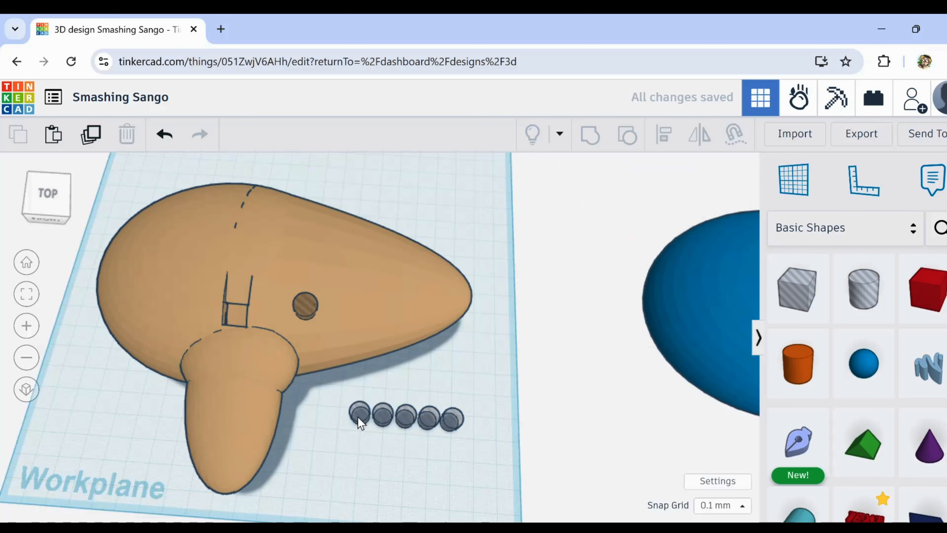
Step: Cruise the next two hole cylinders onto the body's surface, spacing them along a diagonal toward the tapered tip
left_click(360, 412)
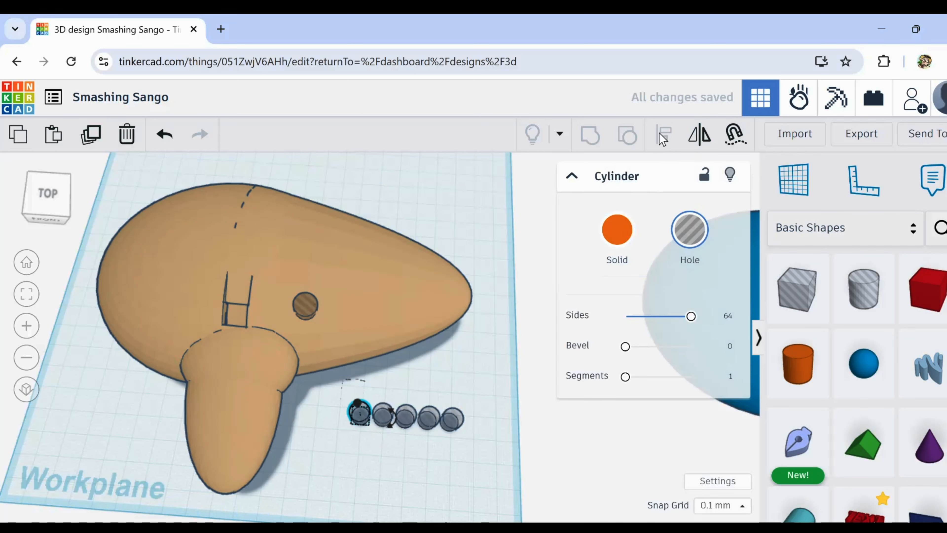
left_click(734, 134)
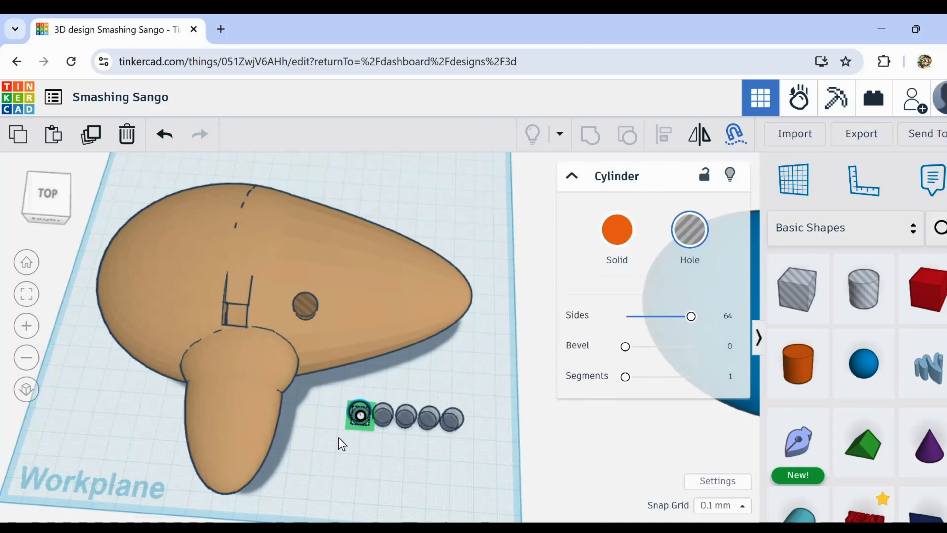
left_click_drag(360, 418, 356, 282)
left_click(345, 467)
left_click(383, 415)
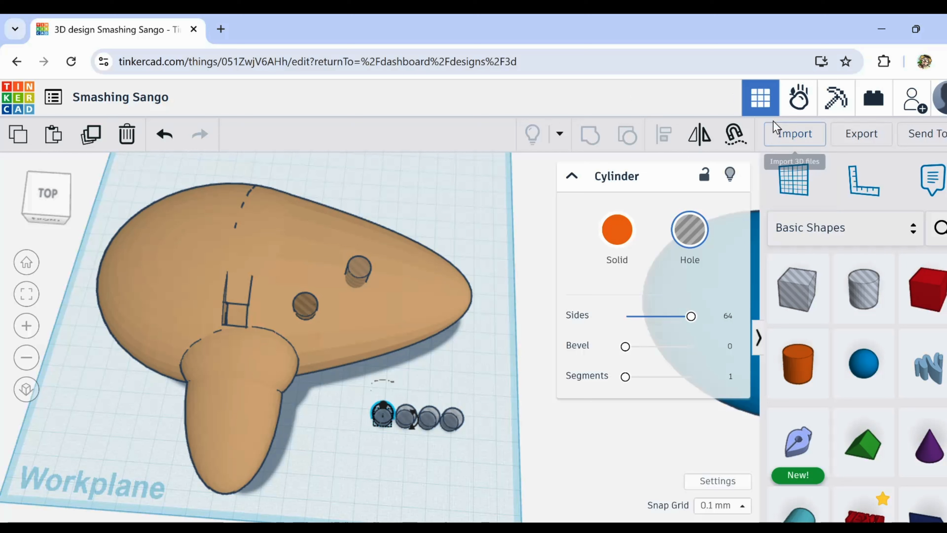
left_click(735, 133)
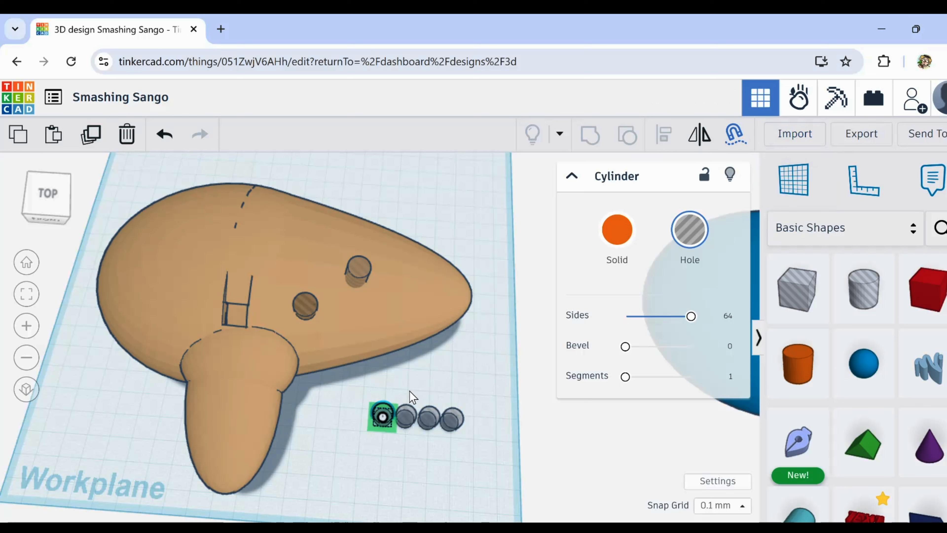
left_click_drag(382, 422, 415, 260)
left_click(396, 422)
Step: Cruise two more hole cylinders onto the rounded side of the body, one near the air window and one farther out
left_click(403, 418)
left_click(405, 422)
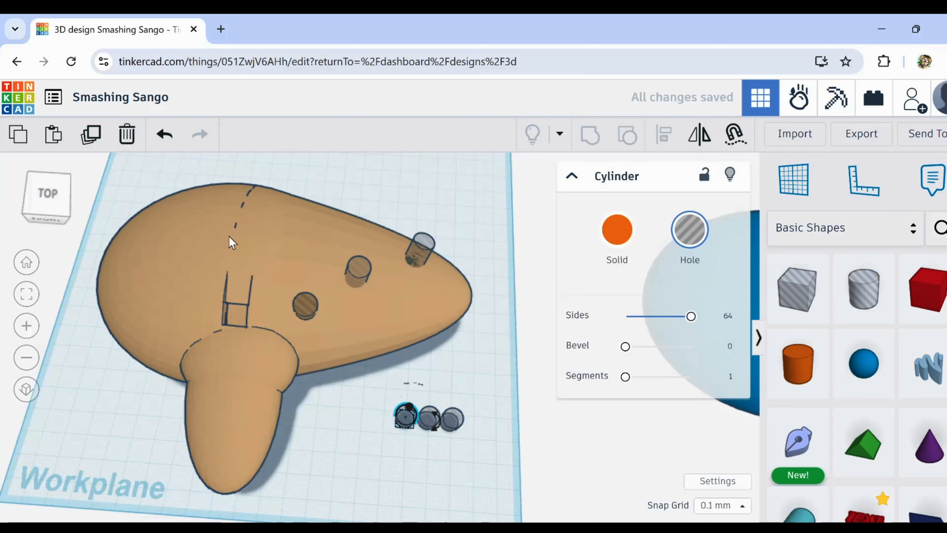
left_click(733, 134)
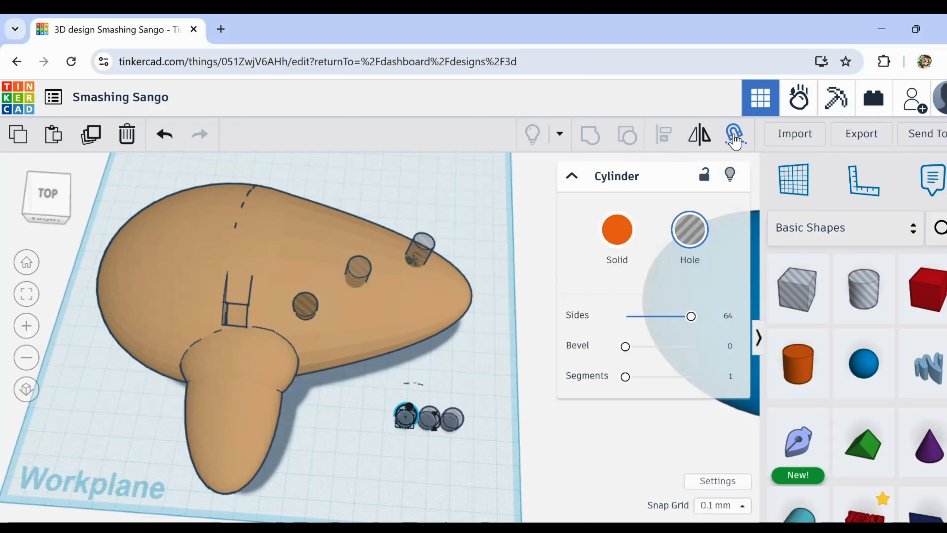
left_click_drag(406, 424, 182, 289)
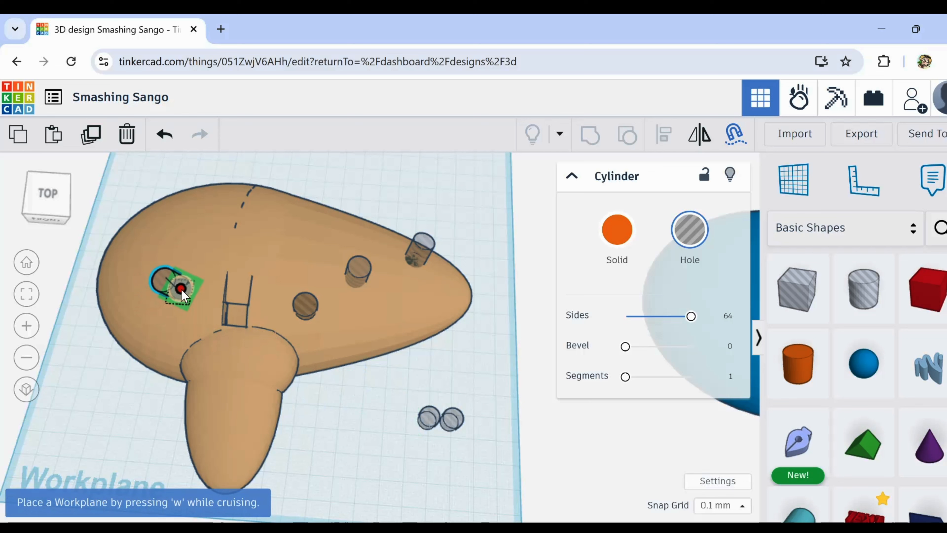
left_click_drag(182, 290, 181, 289)
left_click(429, 418)
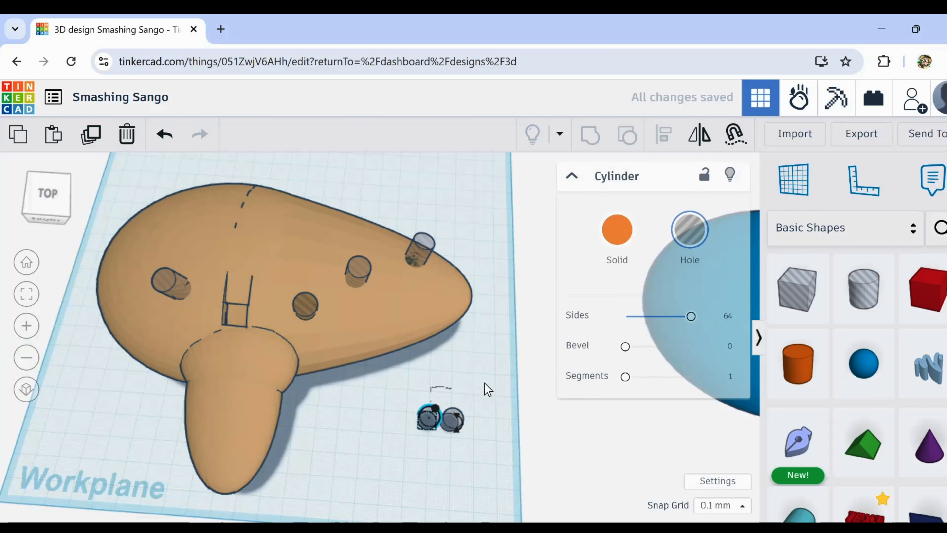
left_click(733, 141)
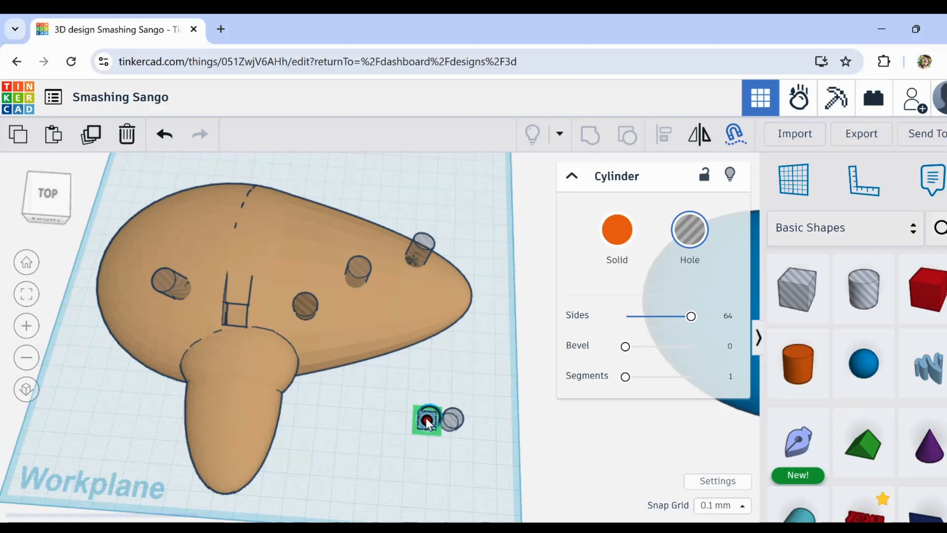
left_click_drag(429, 425, 162, 246)
Step: Cruise the last hole cylinder onto the outer edge of the body's rounded side and deselect it
left_click(453, 422)
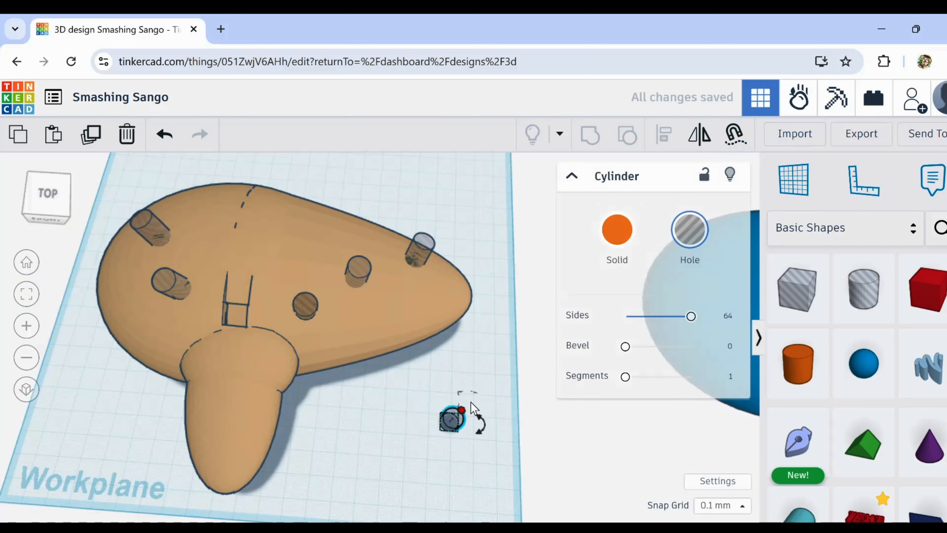
left_click(735, 135)
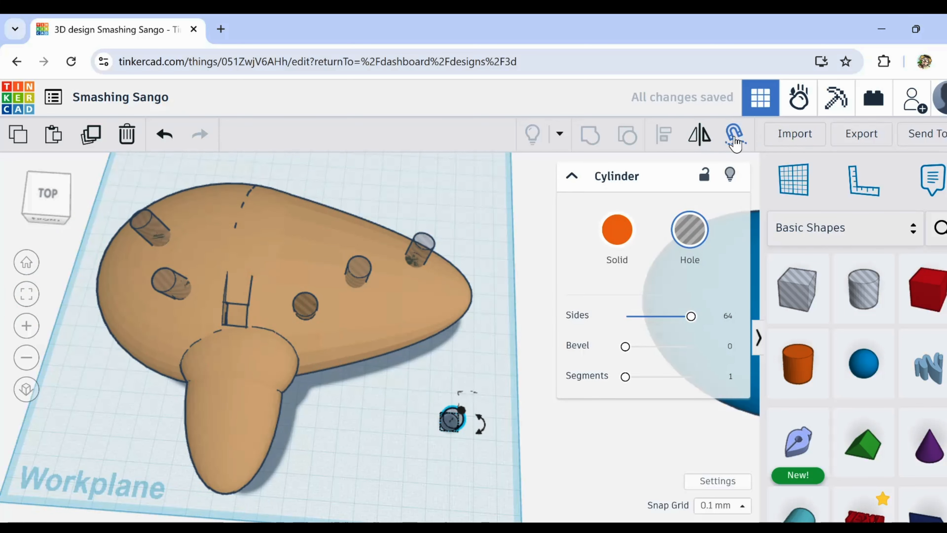
left_click_drag(450, 424, 126, 230)
right_click_drag(123, 380, 247, 361)
left_click(421, 410)
middle_click_drag(192, 452, 273, 351)
right_click_drag(272, 352, 324, 363)
Step: Lower the hole cylinders slightly so that they sink into the body's wall, then deselect them
left_click(298, 329)
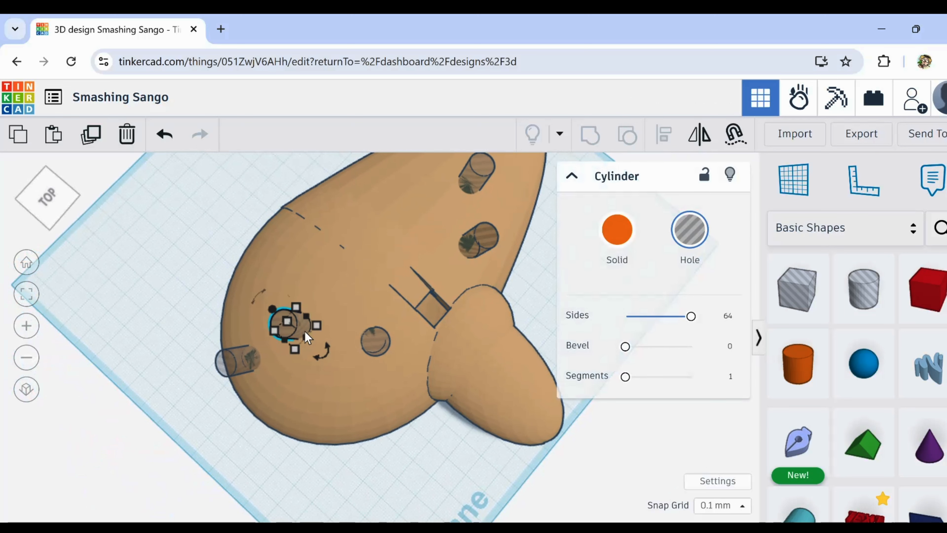
key("ctrl+Down")
key("ctrl+Down")
key("ctrl+Down")
key("ctrl+Down")
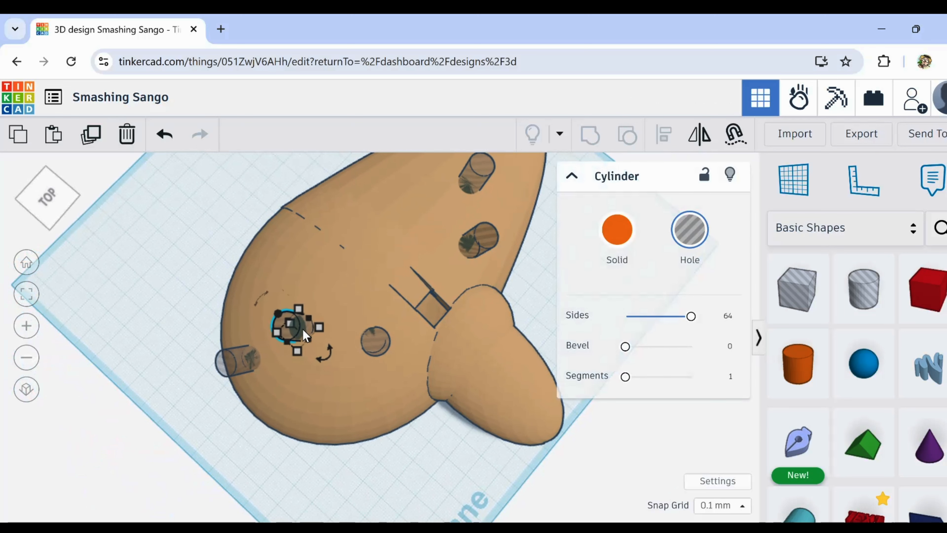
right_click_drag(396, 446, 365, 391)
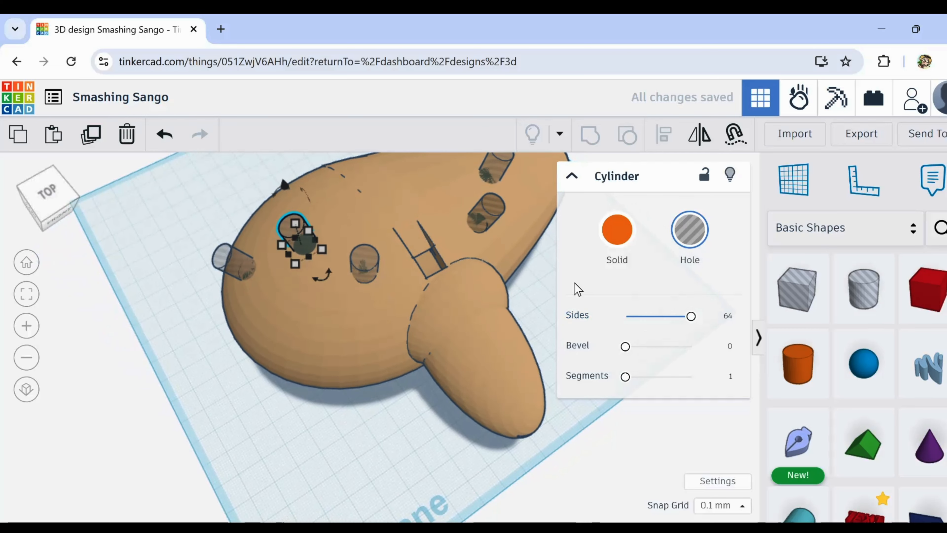
right_click_drag(544, 295, 324, 249)
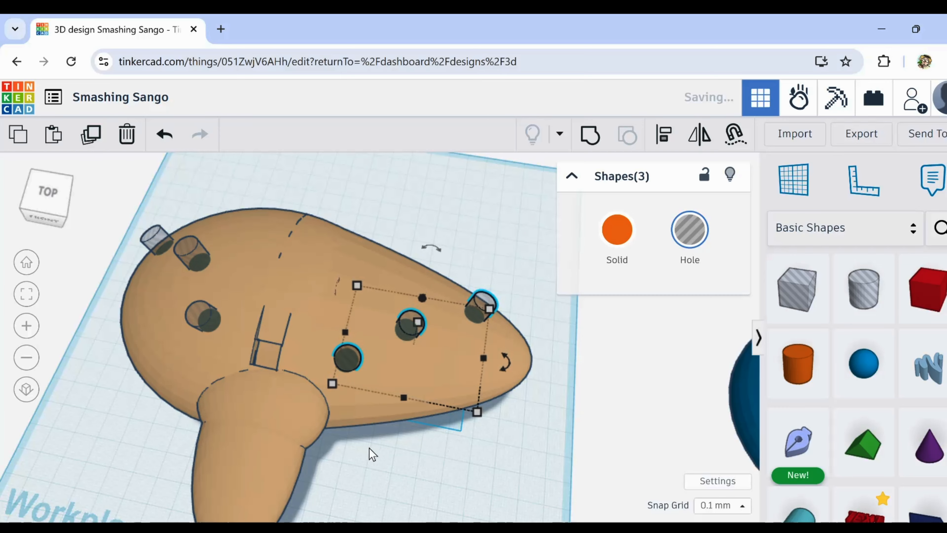
left_click(369, 448)
Step: Inspect the placement and depth of the six hole cylinders in the body wall, using the body's transparent display
scroll(369, 449, "down", 3)
right_click_drag(391, 460, 432, 456)
middle_click_drag(433, 456, 414, 417)
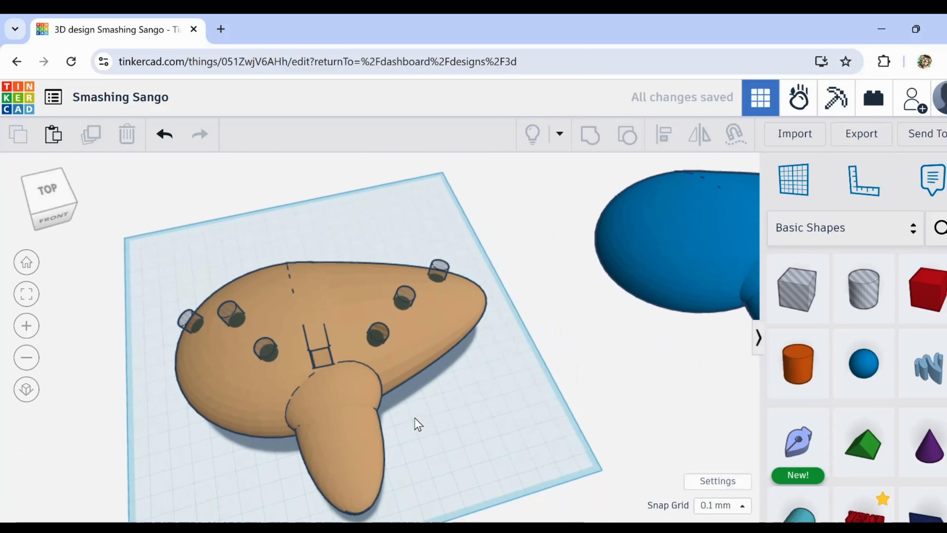
right_click_drag(415, 418, 395, 394)
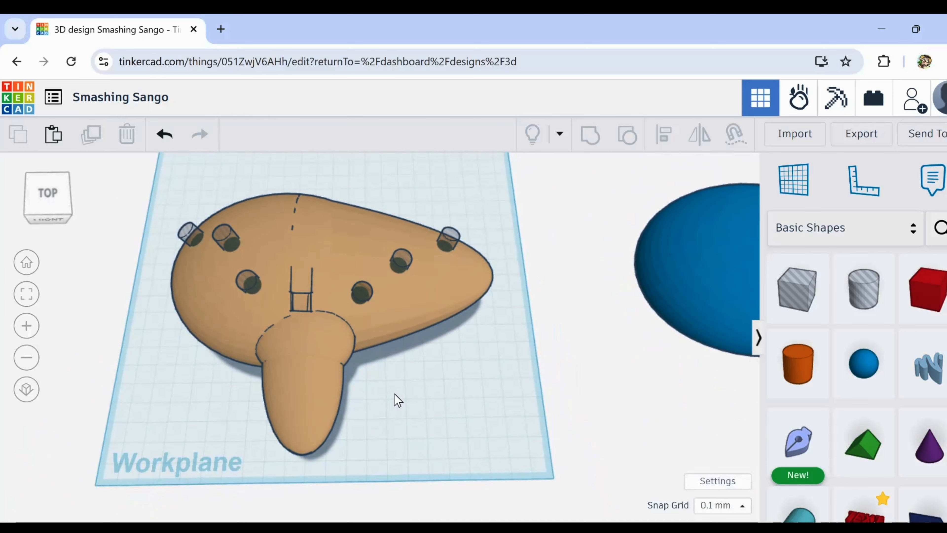
middle_click_drag(383, 358, 404, 371)
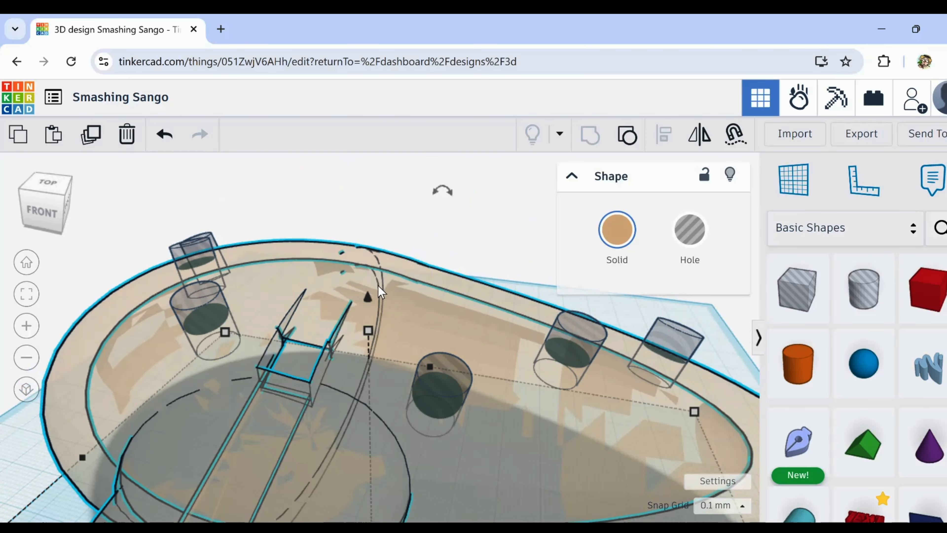
key("t")
scroll(518, 346, "down", 4)
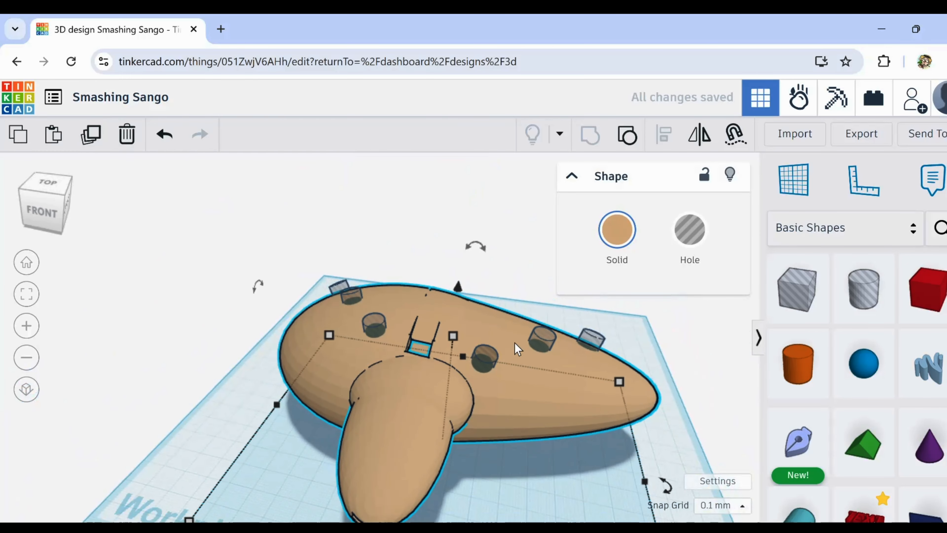
left_click(353, 211)
right_click_drag(615, 292, 619, 317)
right_click_drag(567, 371, 563, 345)
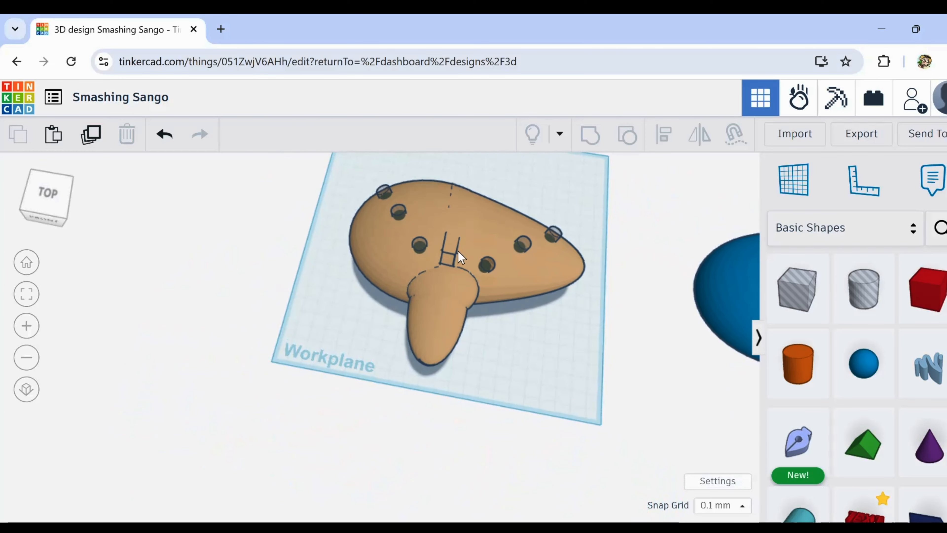
right_click_drag(491, 326, 484, 358)
scroll(393, 253, "up", 5)
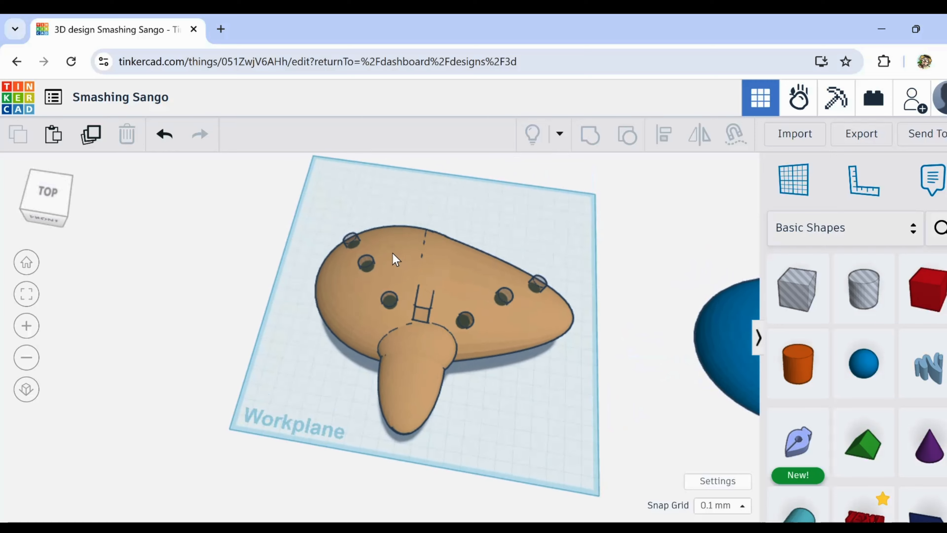
right_click_drag(392, 257, 410, 251)
scroll(356, 291, "up", 2)
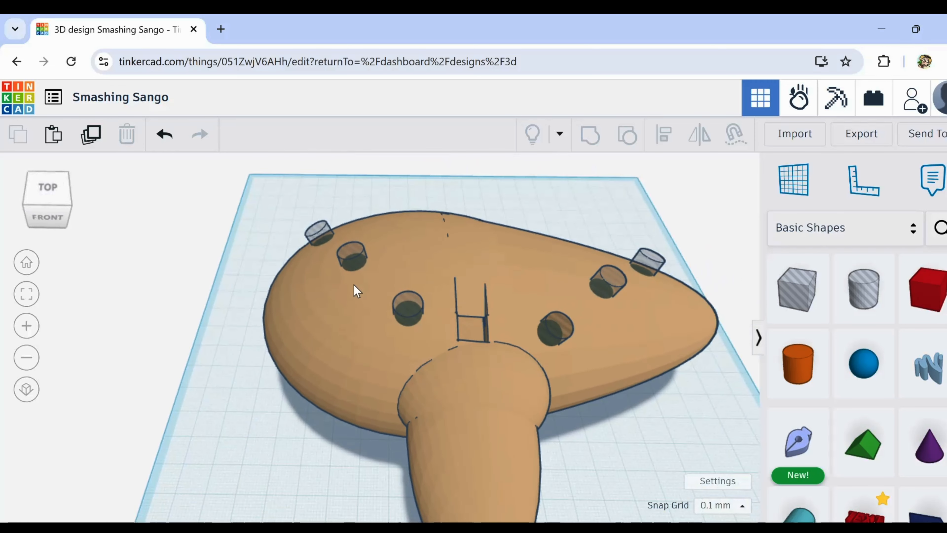
mouse_move(328, 249)
right_mouse_down()
mouse_move(287, 241)
mouse_move(328, 233)
right_mouse_up()
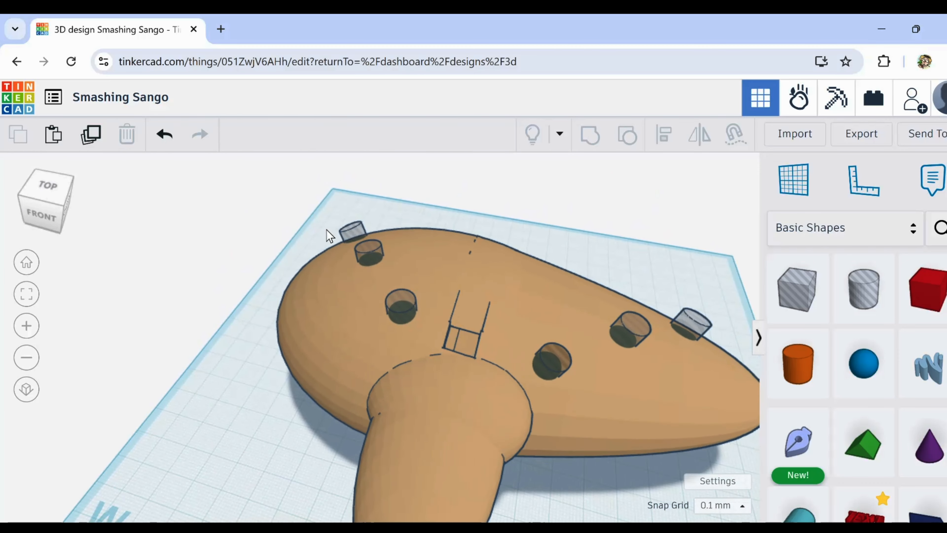
scroll(360, 230, "up", 4)
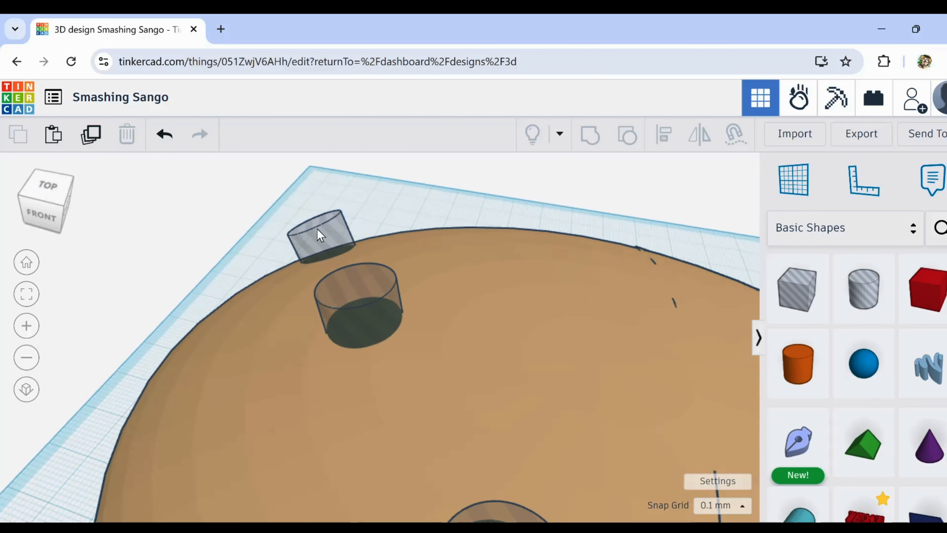
left_click(318, 233)
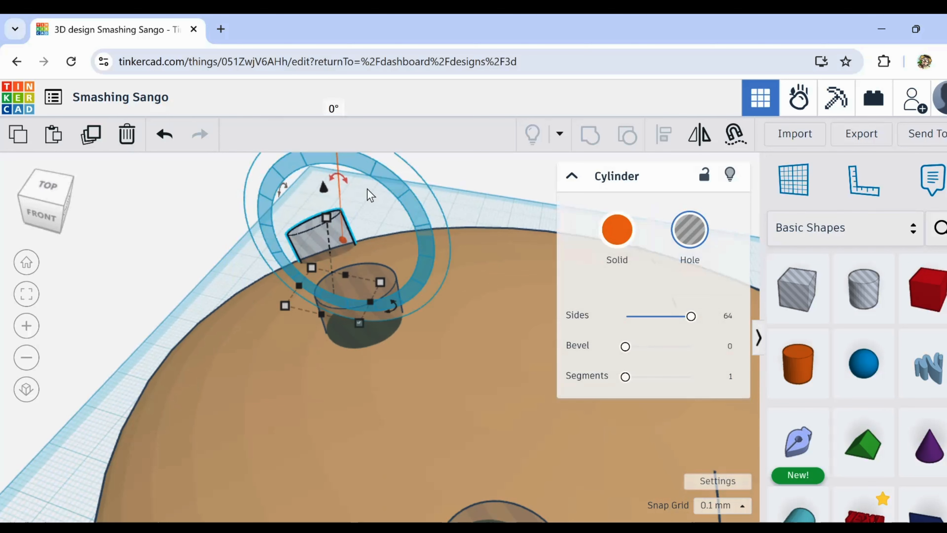
left_click(376, 197)
Step: Group the tan body with its six hole cylinders to cut the finger holes, and view the result from several sides
scroll(379, 200, "down", 5)
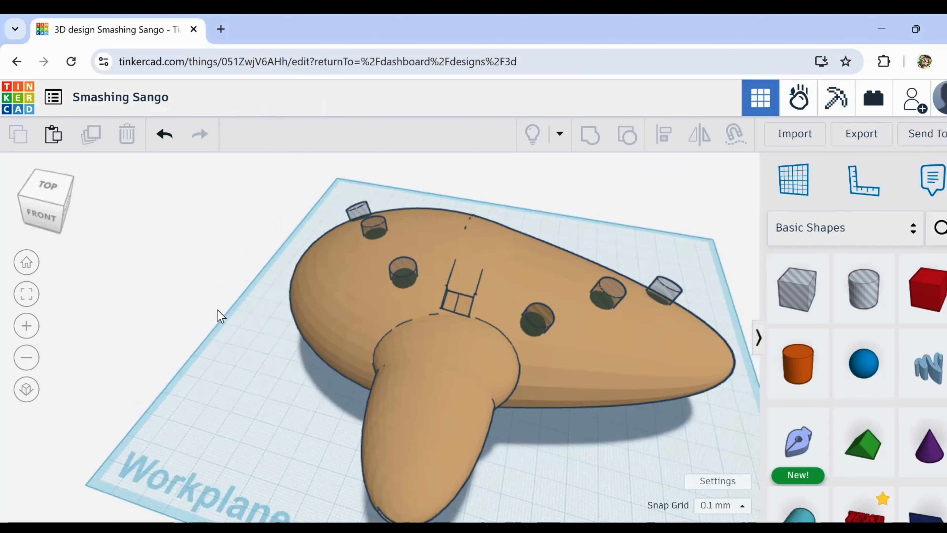
mouse_move(223, 288)
right_mouse_down()
mouse_move(233, 323)
mouse_move(279, 313)
mouse_move(287, 273)
mouse_move(228, 284)
right_mouse_up()
scroll(239, 284, "down", 3)
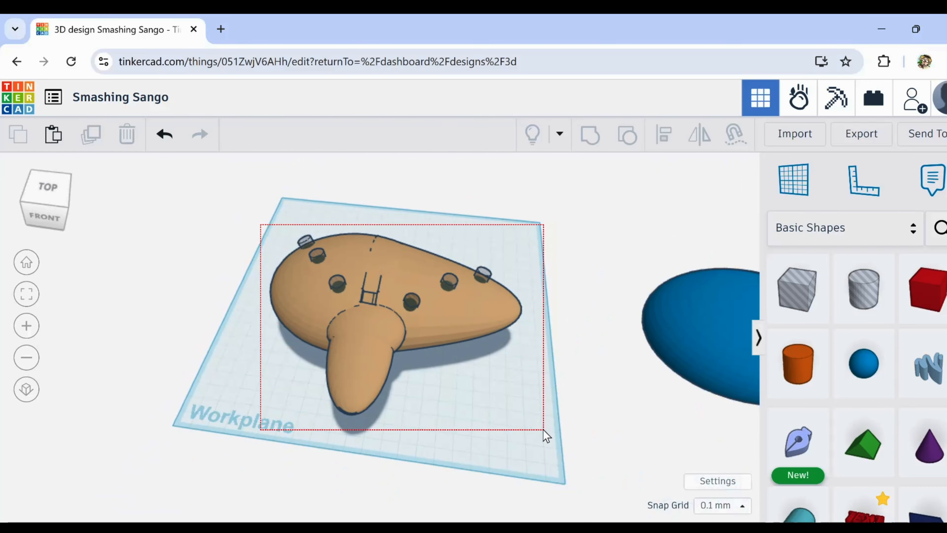
left_click_drag(544, 433, 544, 431)
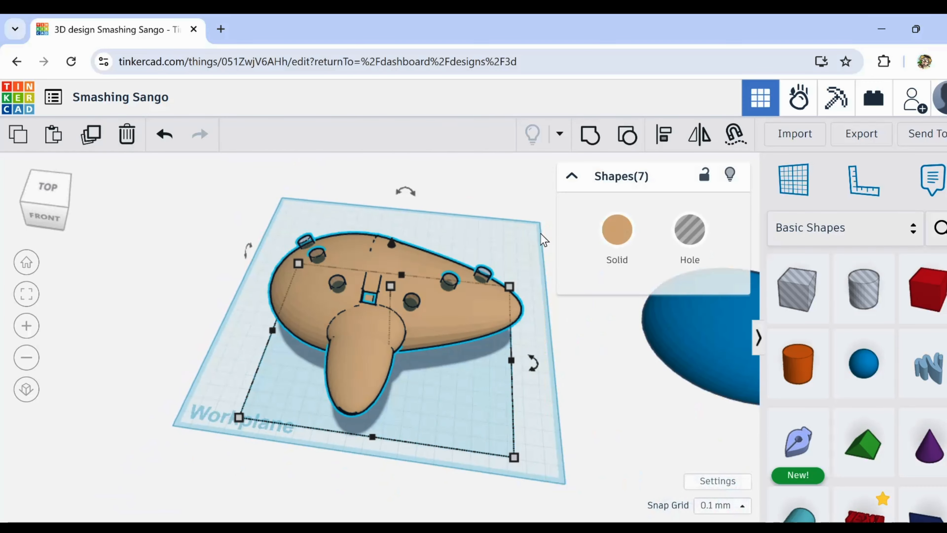
left_click(593, 142)
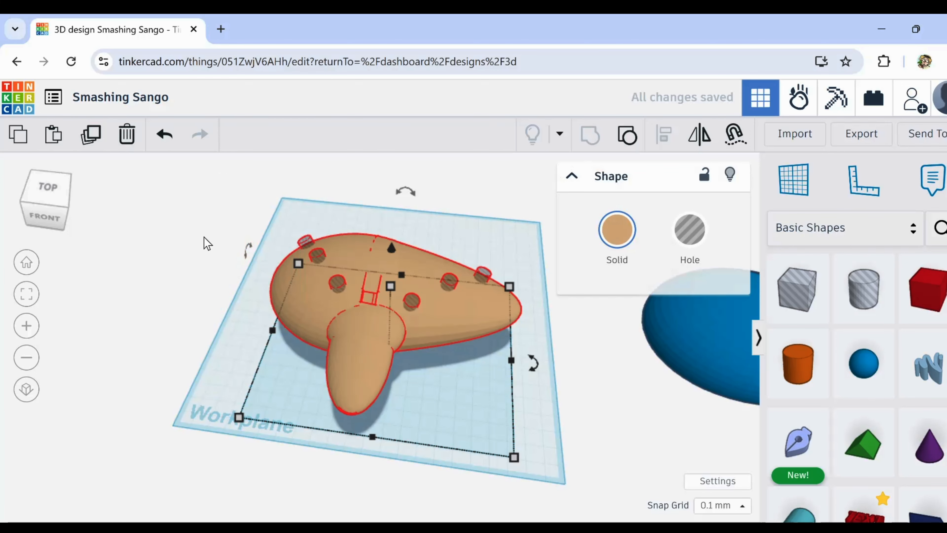
right_click_drag(186, 276, 172, 346)
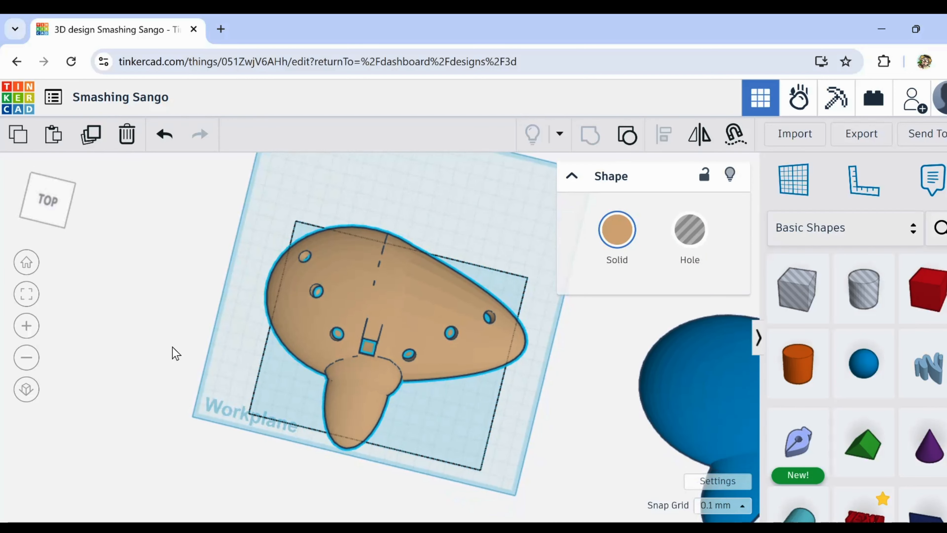
right_click_drag(541, 418, 289, 331)
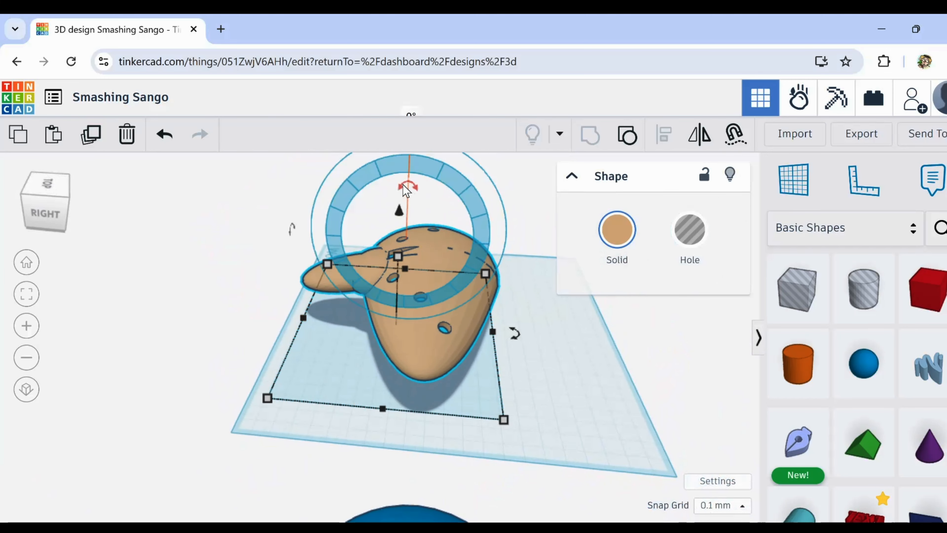
Step: Rotate the tan ocarina upright so that its mouthpiece fin points upward and the finger holes face sideways
left_click_drag(406, 190, 437, 149)
left_click_drag(486, 224, 471, 245)
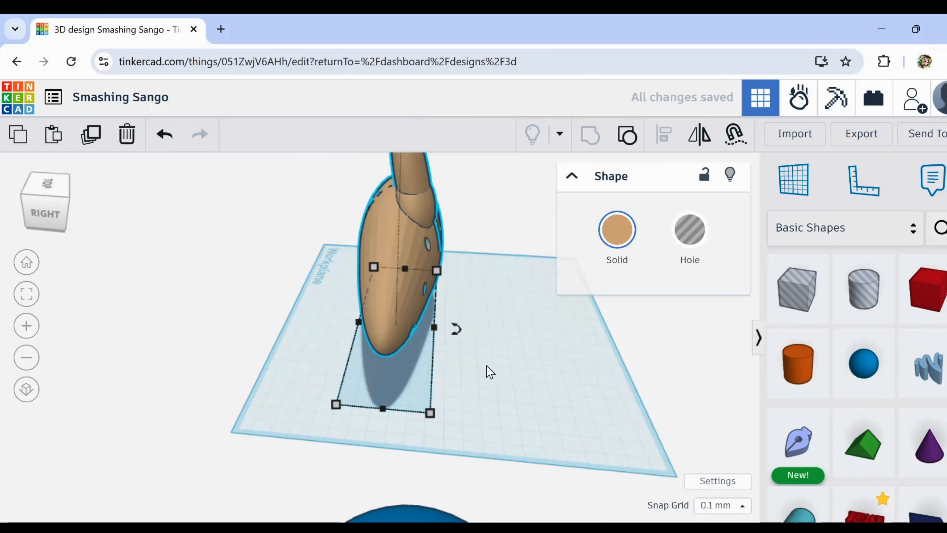
right_click_drag(490, 371, 293, 354)
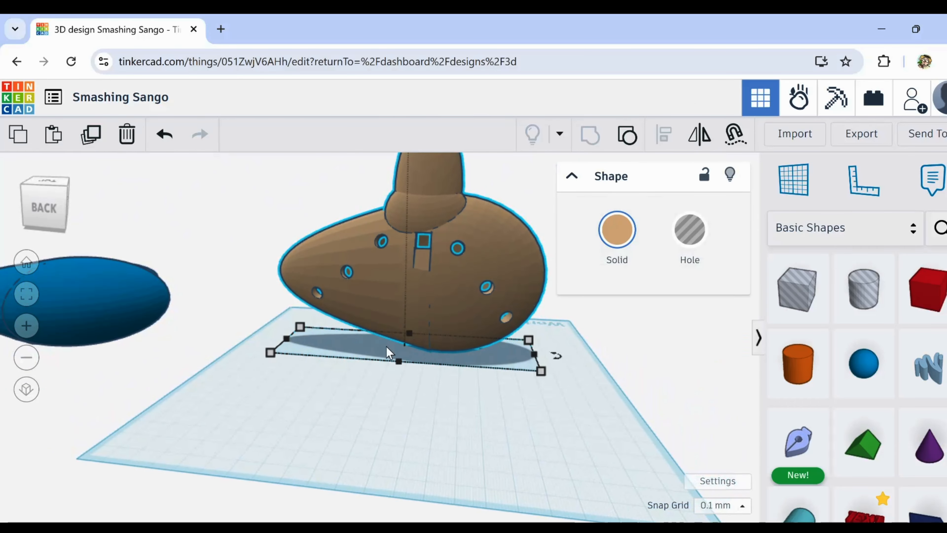
Step: Inspect the upright ocarina's finger holes and its lower edge against the workplane from low and high angles, then deselect it
scroll(459, 340, "up", 5)
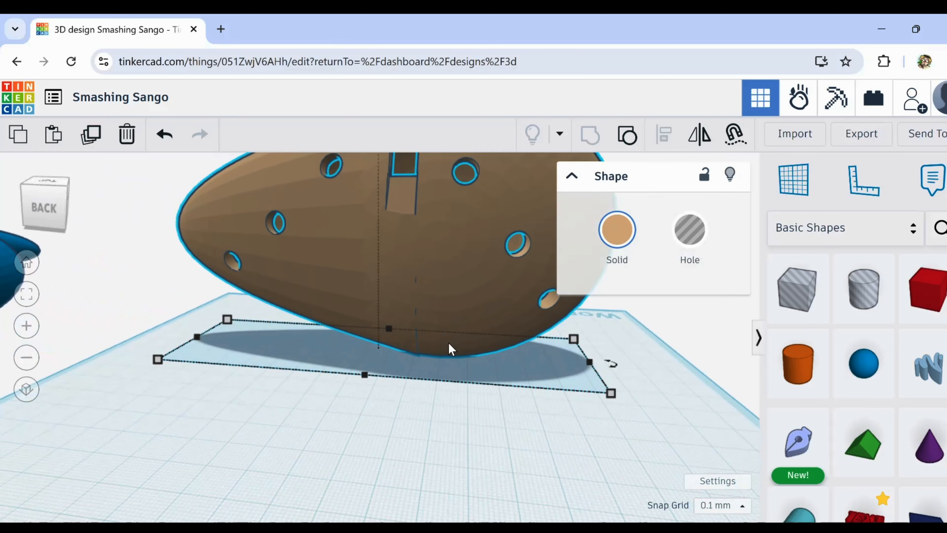
scroll(464, 333, "down", 5)
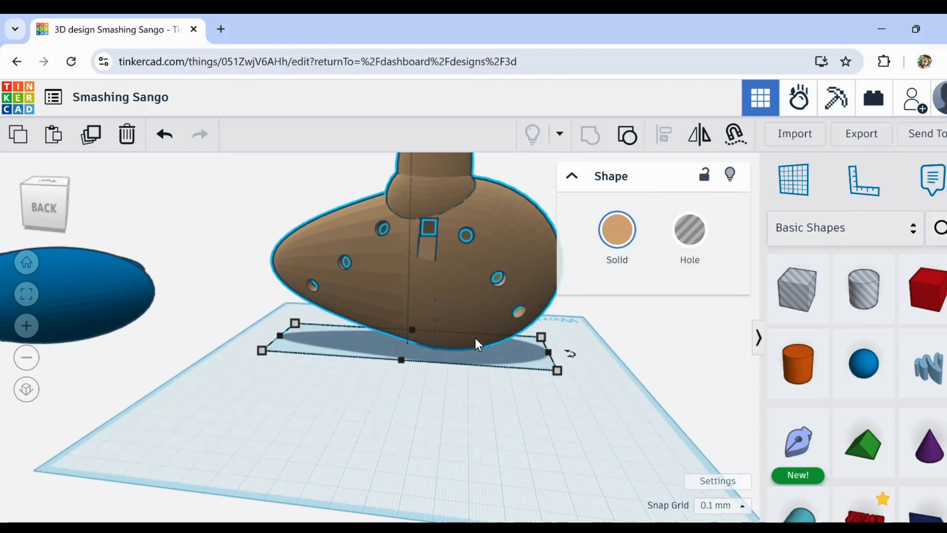
mouse_move(470, 331)
right_mouse_down()
mouse_move(455, 296)
mouse_move(483, 301)
mouse_move(485, 328)
mouse_move(473, 314)
right_mouse_up()
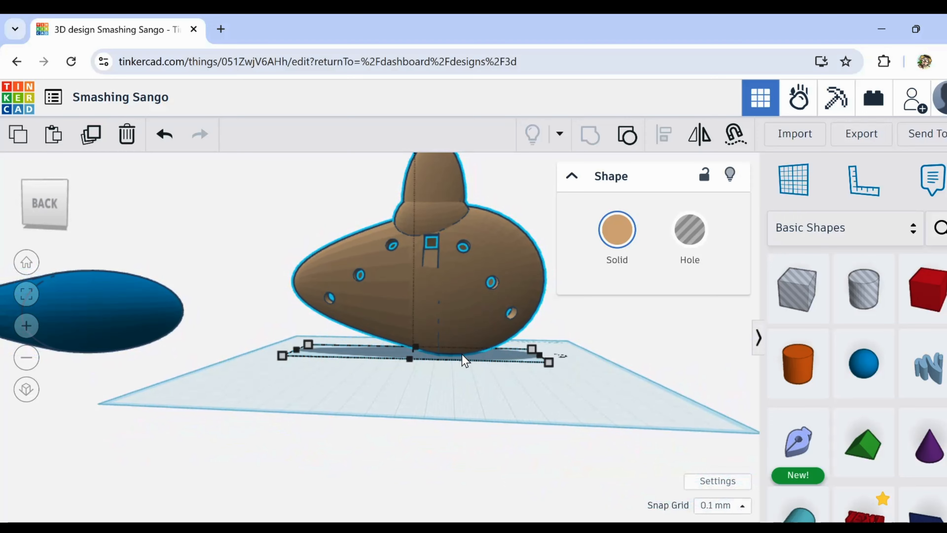
scroll(462, 357, "up", 5)
right_click_drag(461, 356, 460, 335)
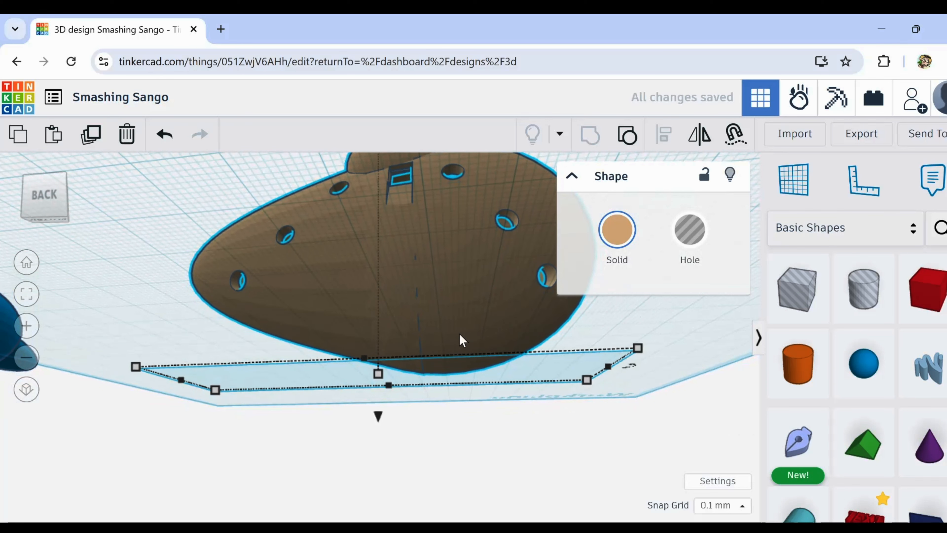
right_click_drag(472, 326, 478, 361)
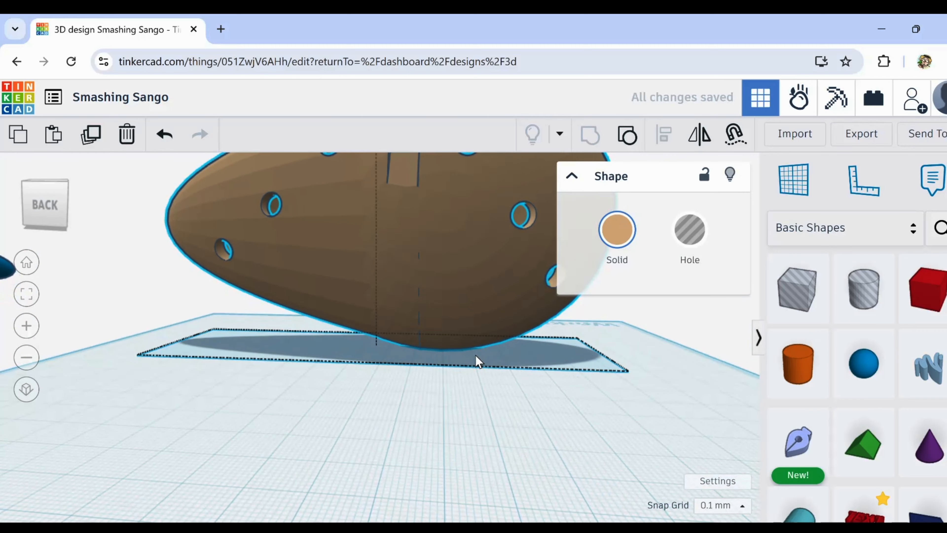
scroll(478, 361, "down", 3)
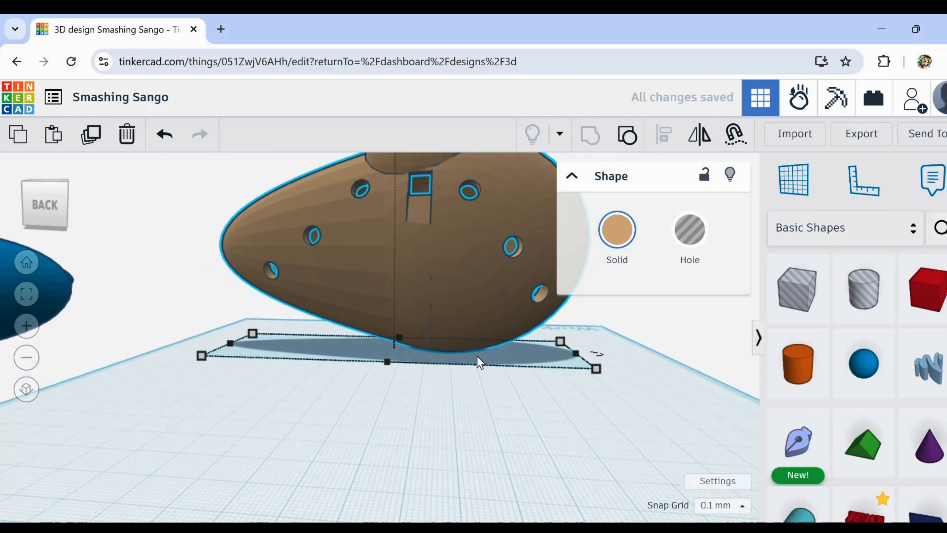
right_click_drag(508, 362, 565, 398)
scroll(566, 399, "down", 3)
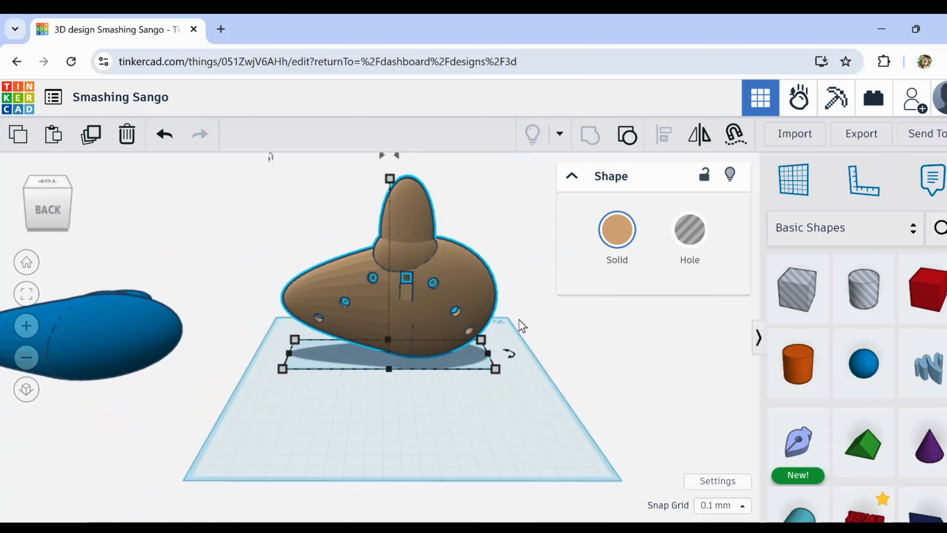
left_click_drag(479, 298, 514, 327)
left_click(609, 395)
Step: Examine the square air opening and sloped channel below the mouthpiece, together with the surrounding finger holes
right_click_drag(609, 395, 627, 406)
scroll(426, 330, "up", 6)
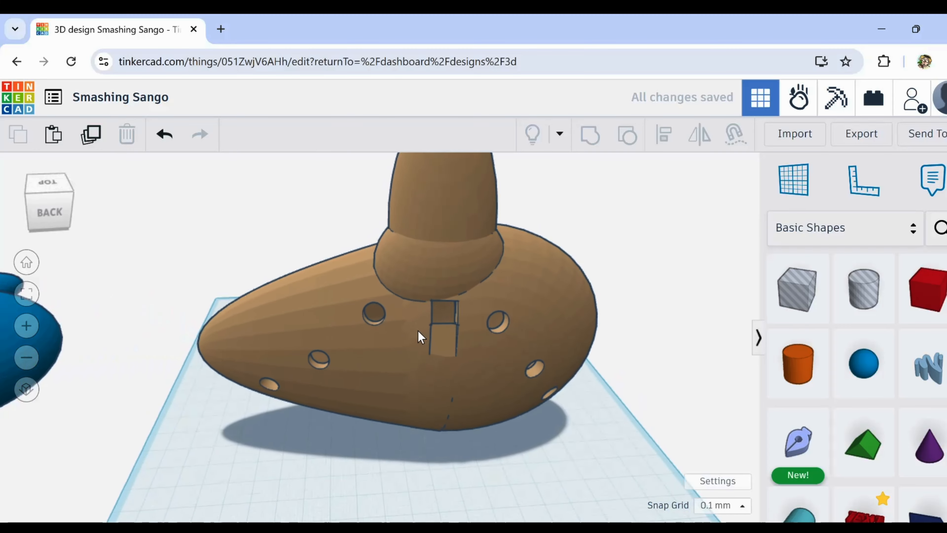
scroll(426, 329, "up", 3)
right_click_drag(437, 329, 467, 345)
scroll(473, 367, "up", 2)
scroll(437, 384, "up", 4)
scroll(483, 327, "down", 6)
scroll(479, 327, "down", 5)
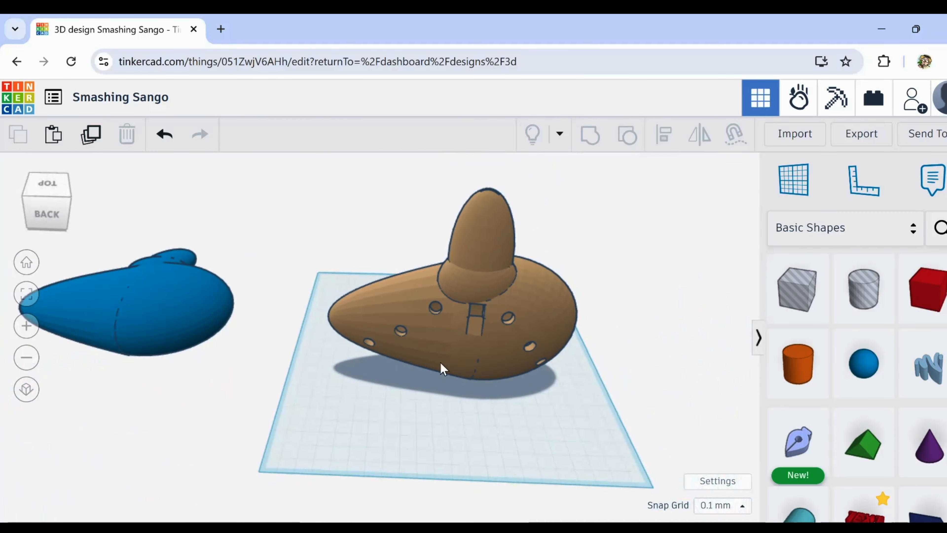
middle_click_drag(381, 403, 319, 425)
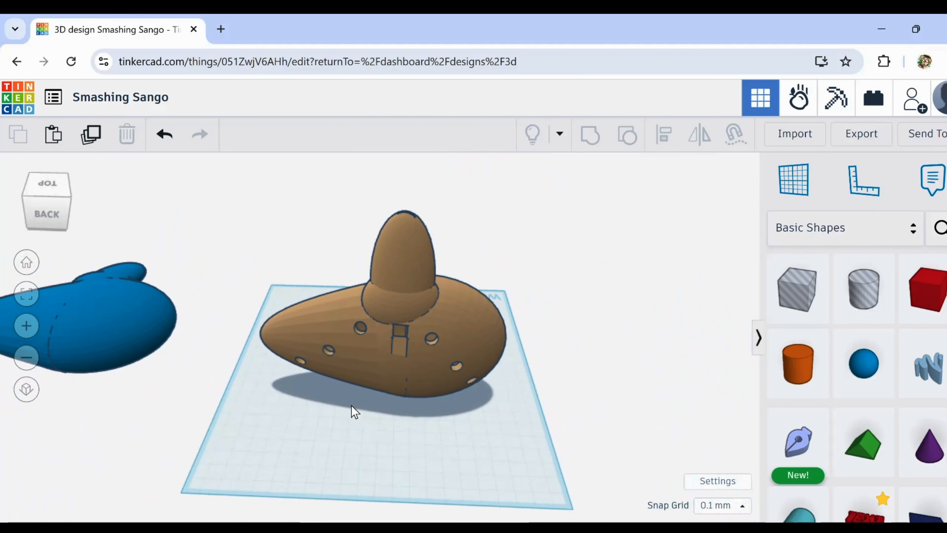
right_click_drag(381, 355, 399, 358)
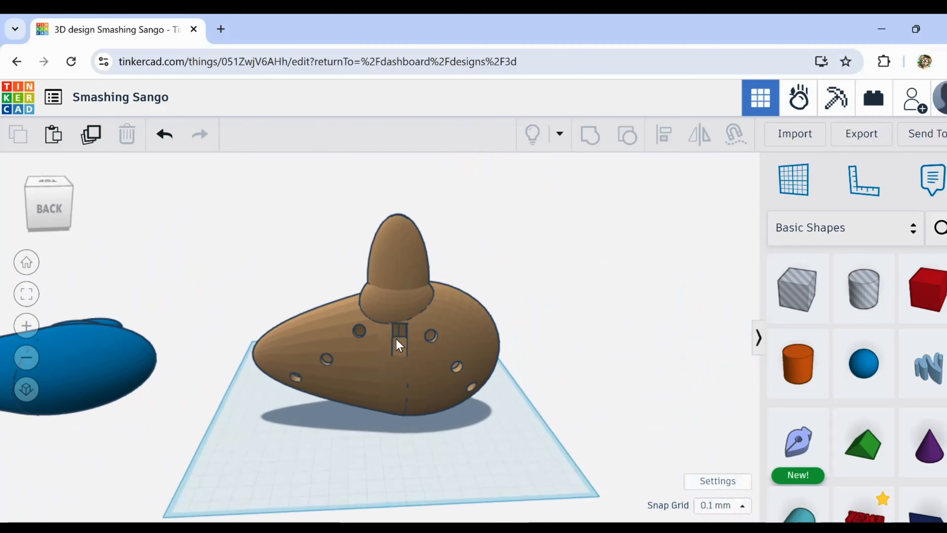